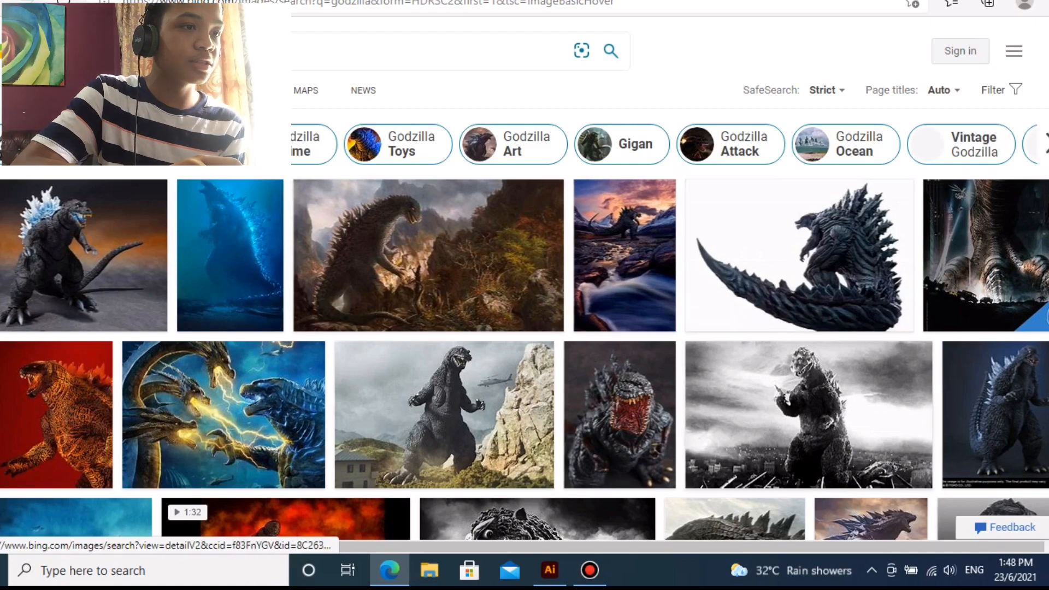
# Browse the Godzilla image results and open the orange Burning Godzilla picture with the red background as a drawing reference
pyautogui.scroll(-5, 535, 306)
pyautogui.scroll(5, 492, 306)
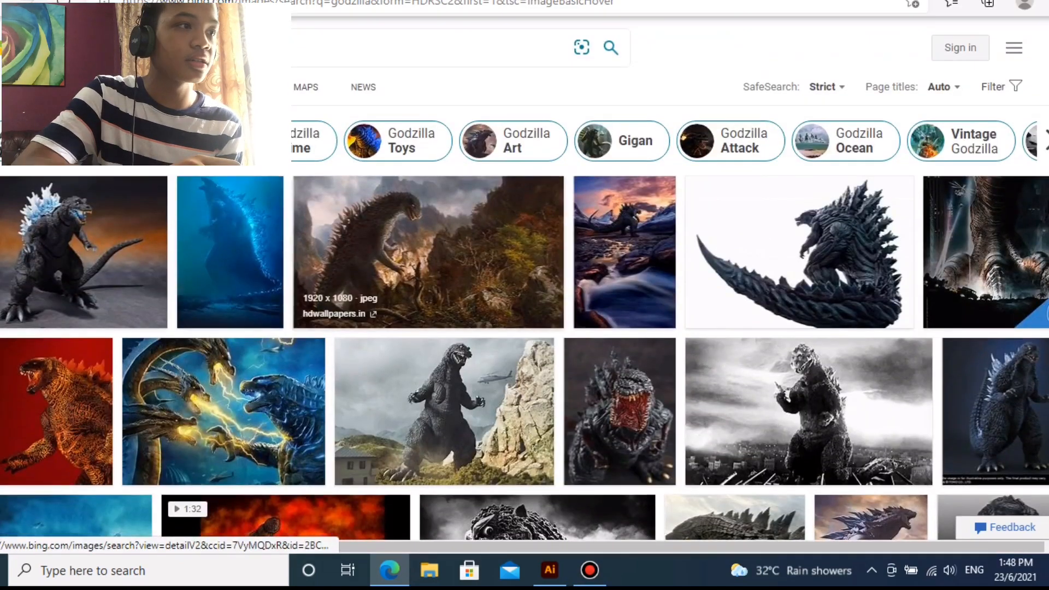
pyautogui.scroll(-5, 491, 306)
pyautogui.scroll(2, 492, 306)
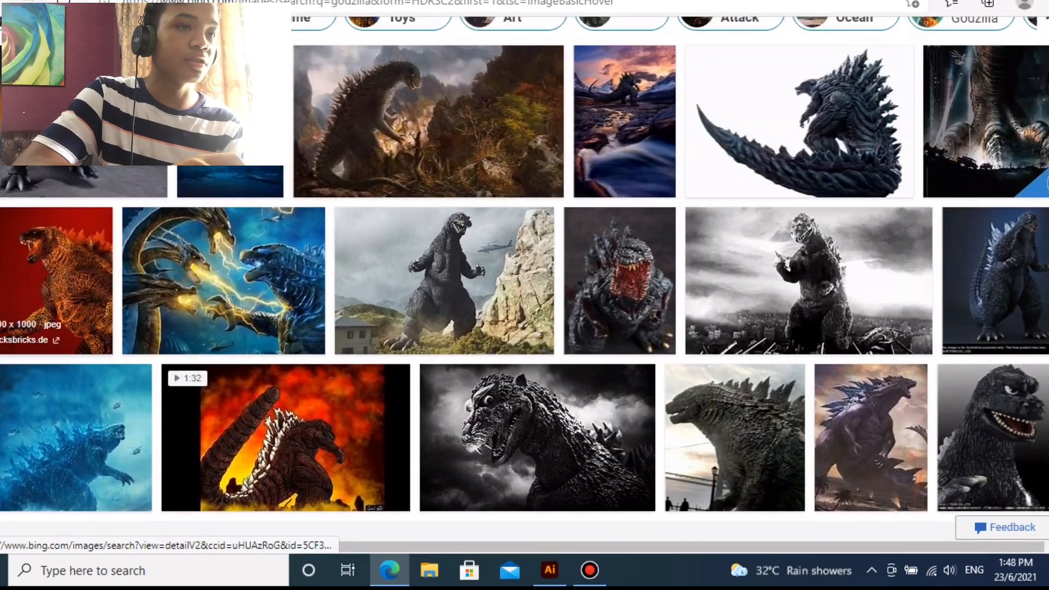
pyautogui.click(57, 281)
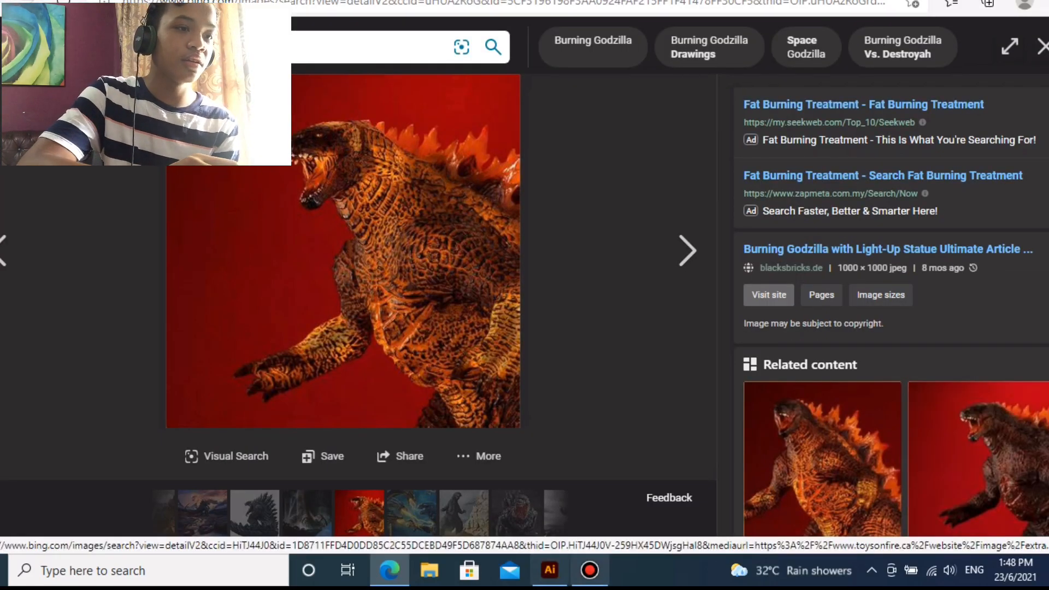
# Switch to Illustrator and paint Godzilla's forehead, snout, open jaws and cheek marks with the 14 pt black Paintbrush
pyautogui.click(549, 570)
pyautogui.moveTo(556, 147)
pyautogui.mouseDown()
pyautogui.moveTo(523, 125)
pyautogui.moveTo(481, 123)
pyautogui.moveTo(443, 159)
pyautogui.moveTo(448, 170)
pyautogui.moveTo(416, 164)
pyautogui.moveTo(357, 183)
pyautogui.moveTo(354, 232)
pyautogui.mouseUp()
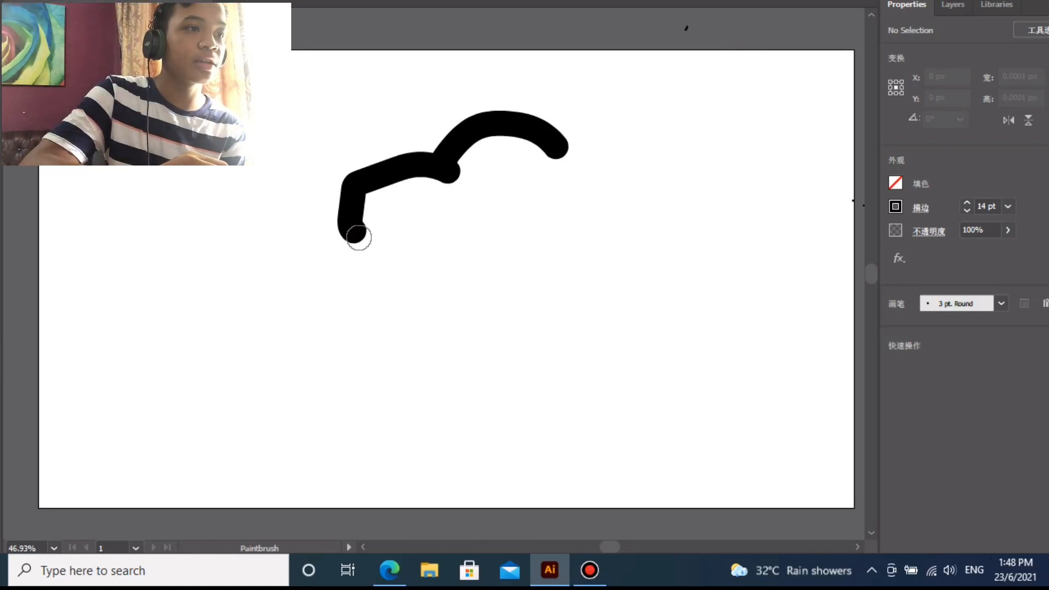
pyautogui.moveTo(358, 238)
pyautogui.mouseDown()
pyautogui.moveTo(362, 271)
pyautogui.moveTo(396, 233)
pyautogui.moveTo(403, 255)
pyautogui.moveTo(423, 260)
pyautogui.moveTo(448, 233)
pyautogui.moveTo(453, 266)
pyautogui.moveTo(487, 251)
pyautogui.moveTo(502, 227)
pyautogui.moveTo(528, 242)
pyautogui.moveTo(544, 228)
pyautogui.moveTo(522, 298)
pyautogui.mouseUp()
pyautogui.moveTo(582, 252); pyautogui.dragTo(577, 273)
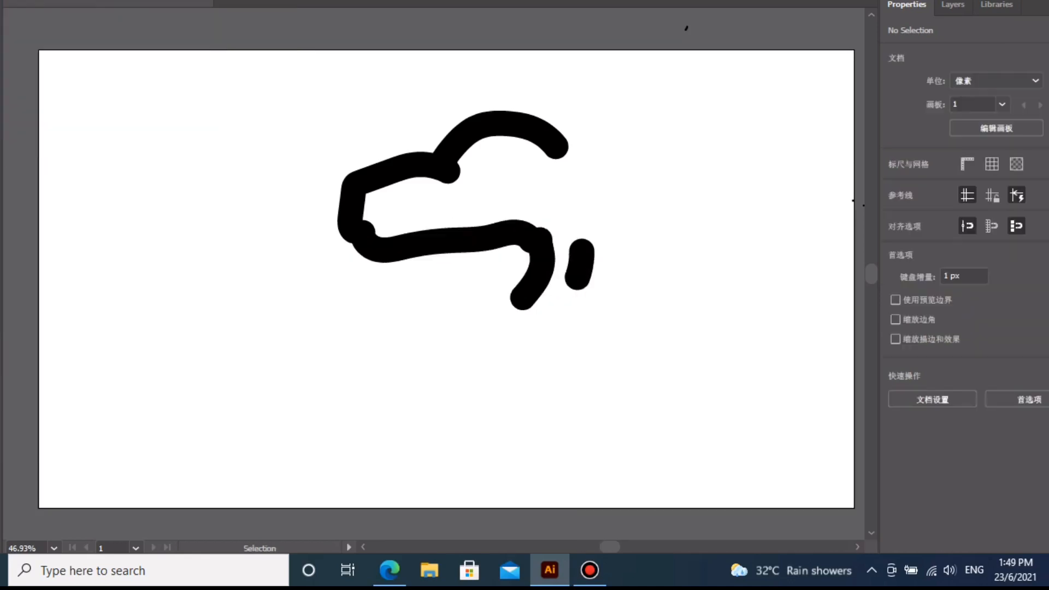
pyautogui.press('b')
pyautogui.moveTo(533, 281)
pyautogui.mouseDown()
pyautogui.moveTo(511, 309)
pyautogui.moveTo(562, 340)
pyautogui.moveTo(631, 281)
pyautogui.mouseUp()
pyautogui.click(603, 228)
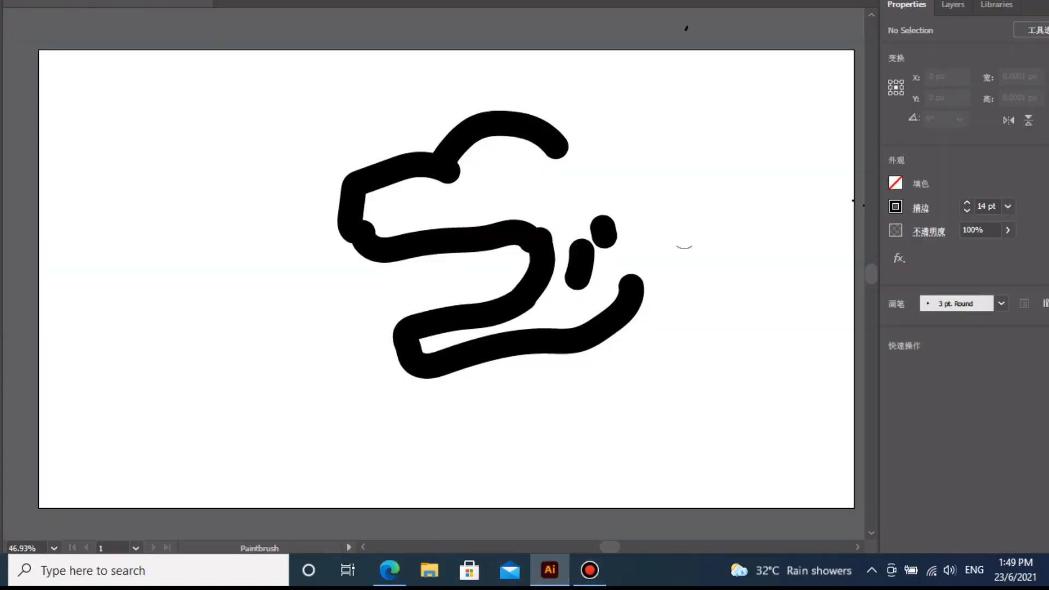
# Paint the back line from behind the head past the artboard's edge and the throat line below the jaw
pyautogui.moveTo(556, 143); pyautogui.dragTo(863, 314)
pyautogui.moveTo(568, 350); pyautogui.dragTo(513, 488)
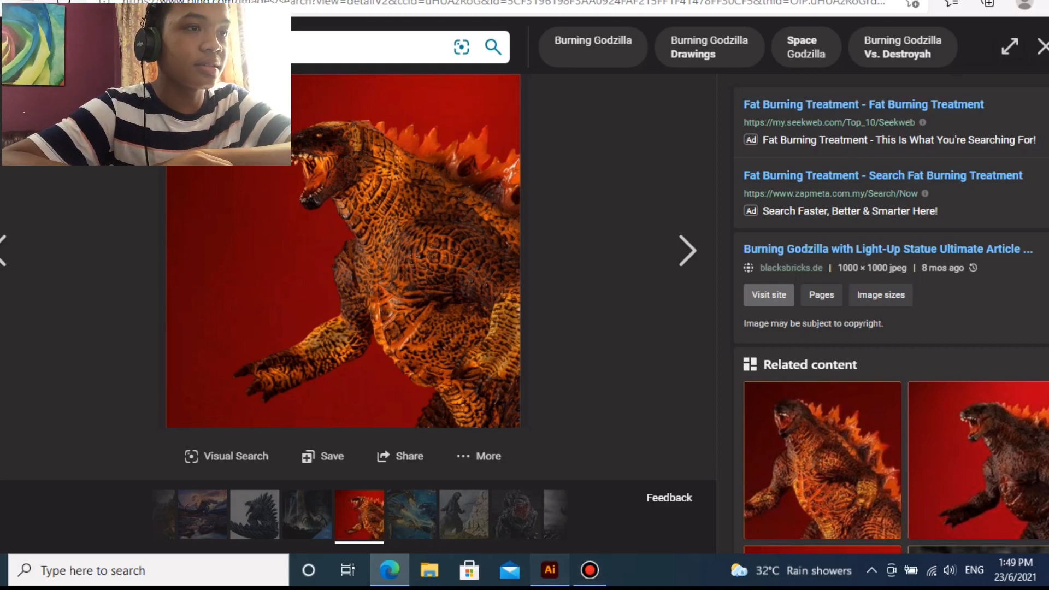
# Return to Illustrator and paint the inner mouth with teeth at the jaw corner and an oval eye below the forehead
pyautogui.click(549, 570)
pyautogui.moveTo(497, 244); pyautogui.dragTo(510, 289)
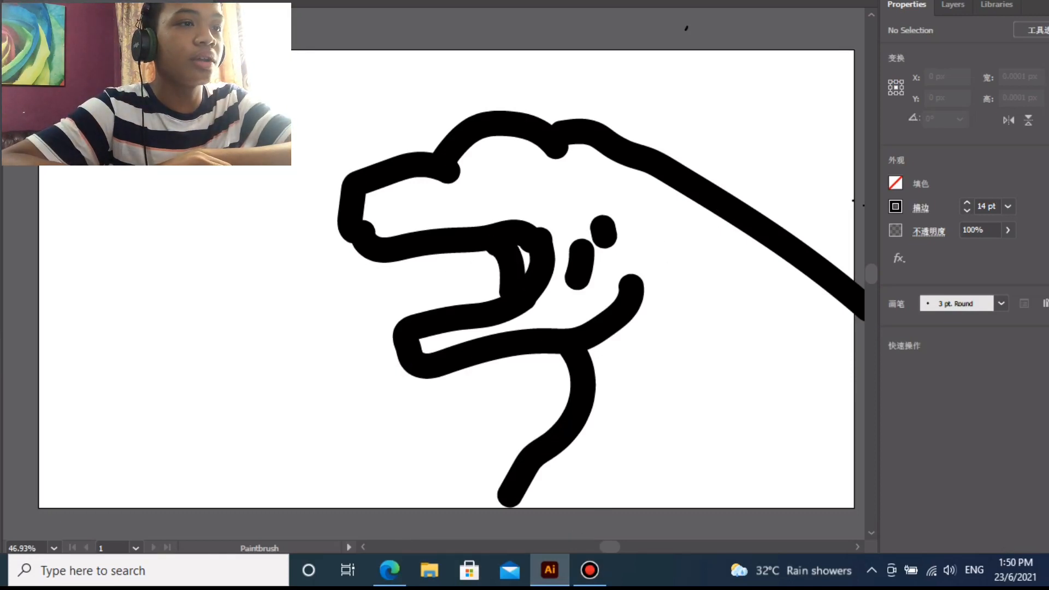
pyautogui.moveTo(525, 226)
pyautogui.mouseDown()
pyautogui.moveTo(610, 222)
pyautogui.moveTo(617, 234)
pyautogui.moveTo(567, 282)
pyautogui.mouseUp()
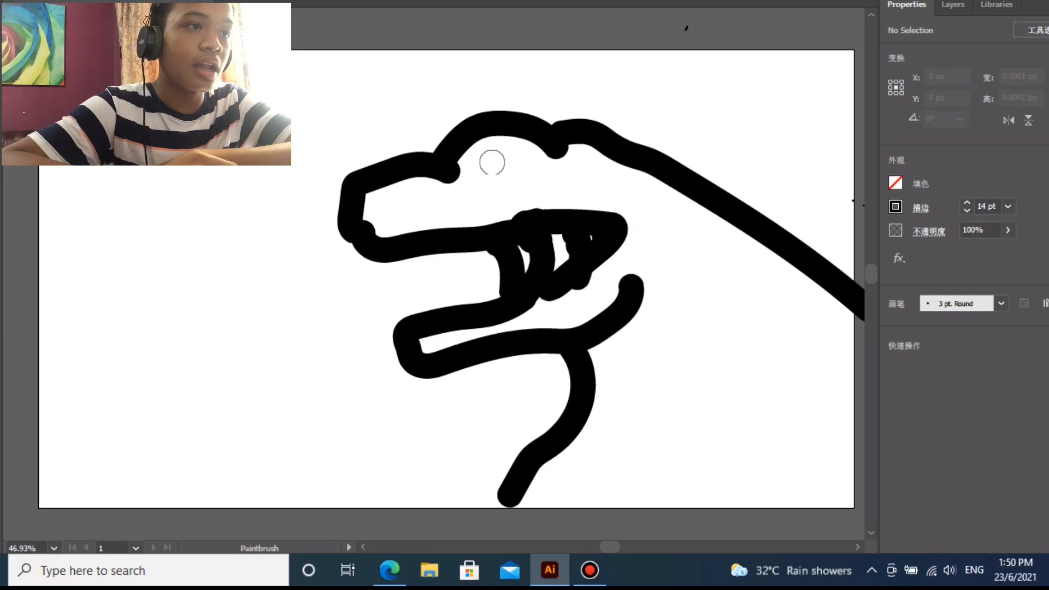
pyautogui.moveTo(481, 173); pyautogui.dragTo(504, 164)
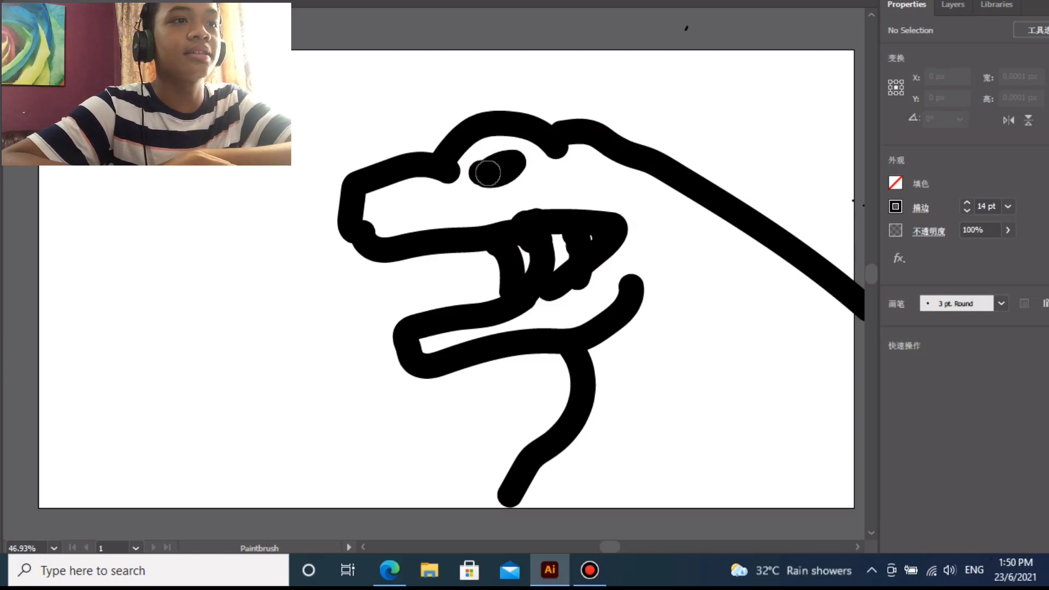
# Paint jagged dorsal spikes along the back line and check the reference picture in the browser
pyautogui.moveTo(604, 136)
pyautogui.mouseDown()
pyautogui.moveTo(656, 109)
pyautogui.moveTo(796, 94)
pyautogui.moveTo(744, 188)
pyautogui.moveTo(825, 143)
pyautogui.moveTo(798, 239)
pyautogui.moveTo(849, 221)
pyautogui.moveTo(849, 278)
pyautogui.mouseUp()
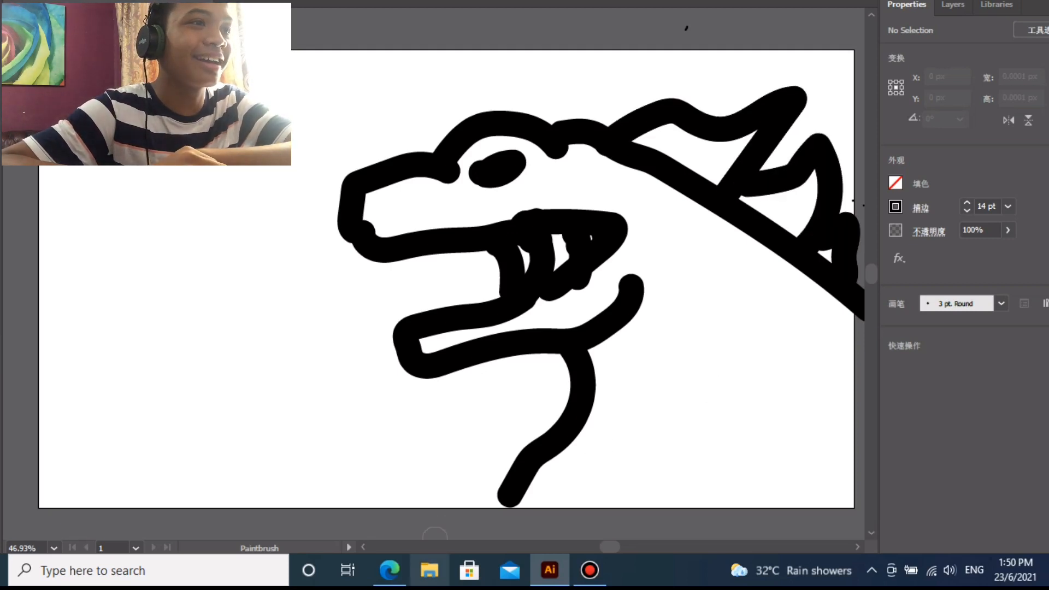
pyautogui.click(389, 570)
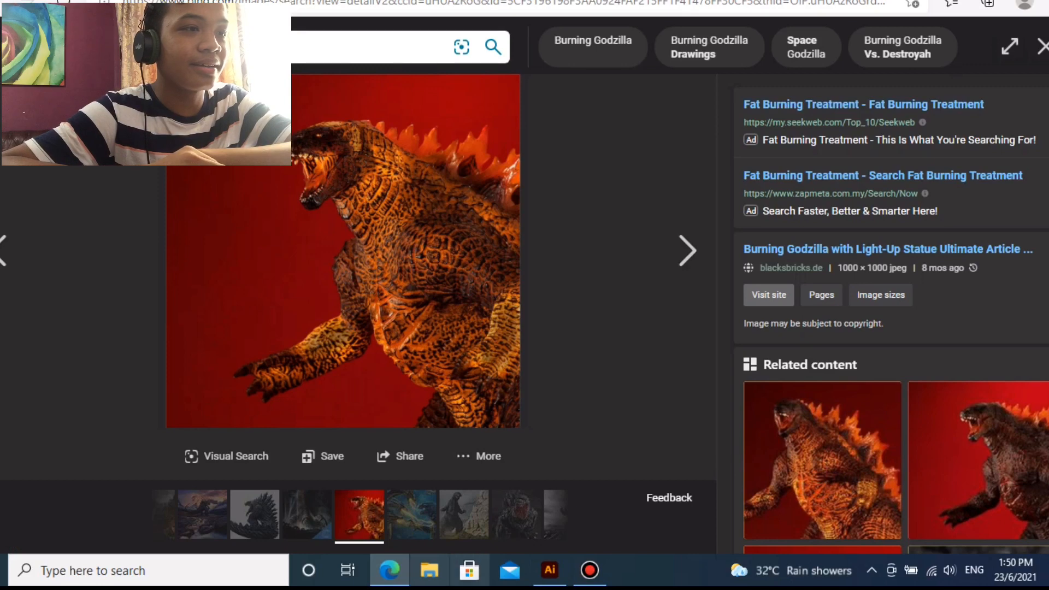
pyautogui.moveTo(549, 570)
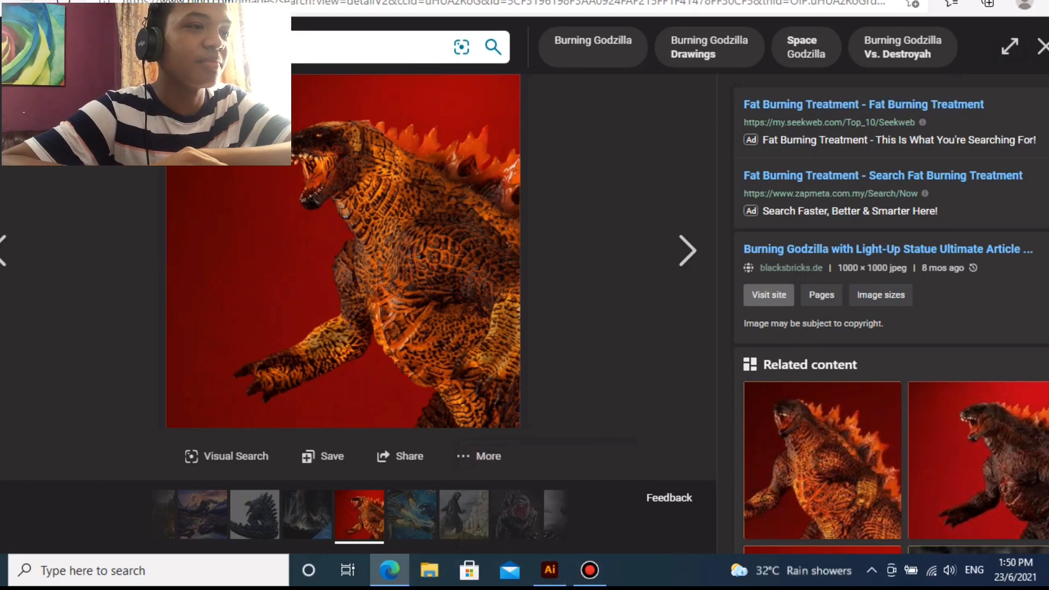
pyautogui.moveTo(383, 295); pyautogui.dragTo(401, 338)
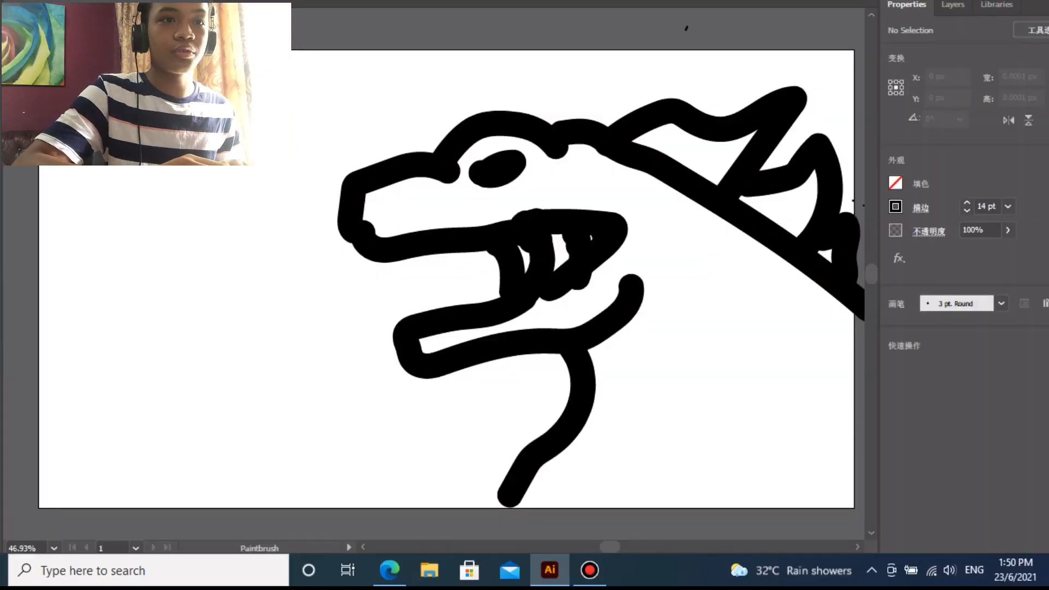
# Erase the lower part of the throat line and repaint it as a chest line running past the artboard's lower edge
pyautogui.hotkey('shift', 'e')
pyautogui.moveTo(505, 494); pyautogui.dragTo(572, 415)
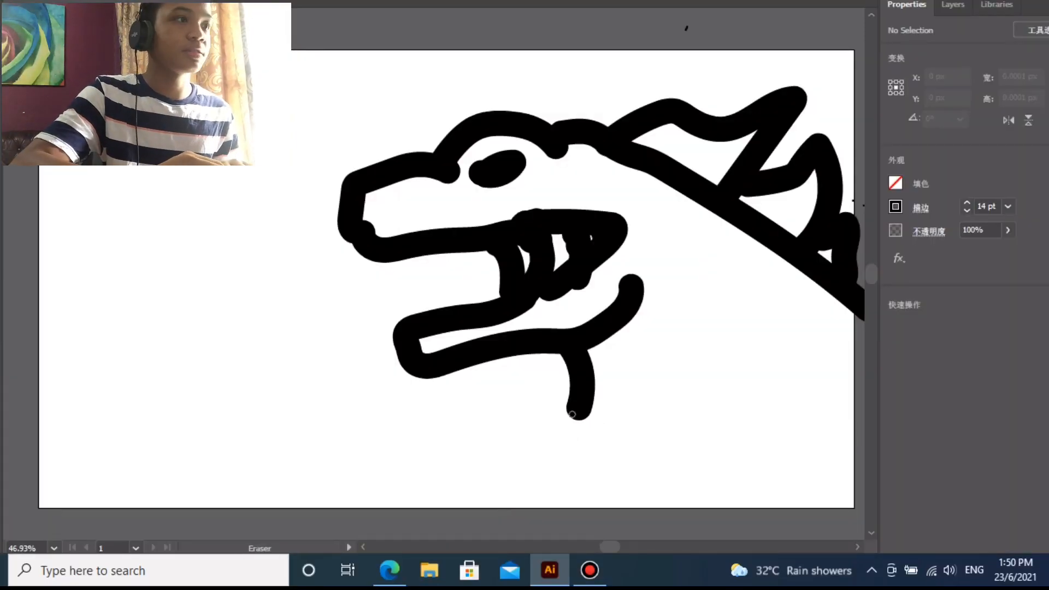
pyautogui.moveTo(619, 387)
pyautogui.mouseDown()
pyautogui.moveTo(571, 389)
pyautogui.moveTo(621, 420)
pyautogui.moveTo(560, 512)
pyautogui.mouseUp()
pyautogui.press('b')
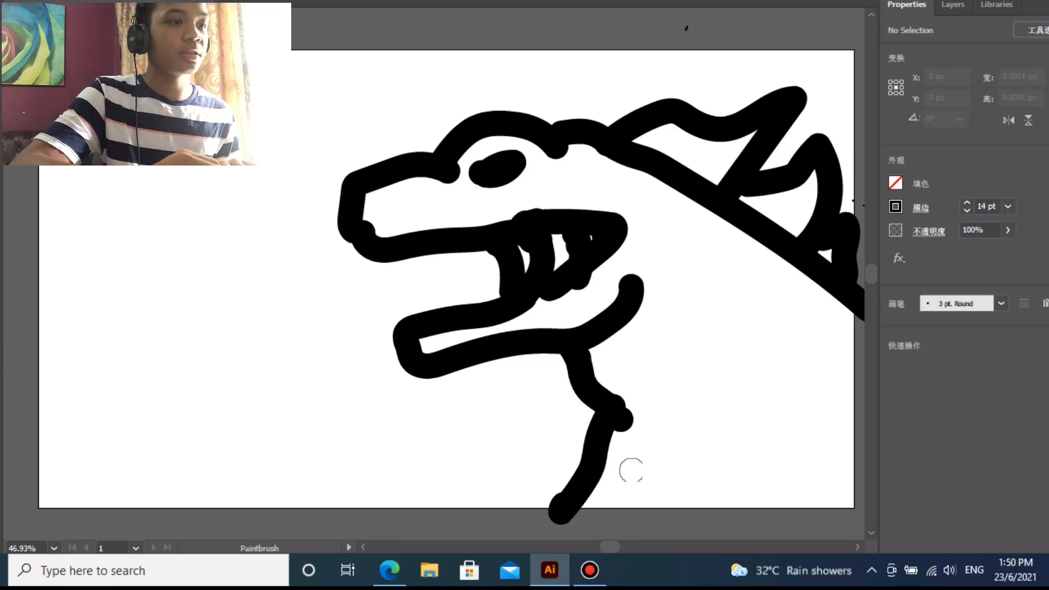
# Check the reference picture and paint the curved shoulder and upper-arm lines on the body in Illustrator
pyautogui.click(389, 570)
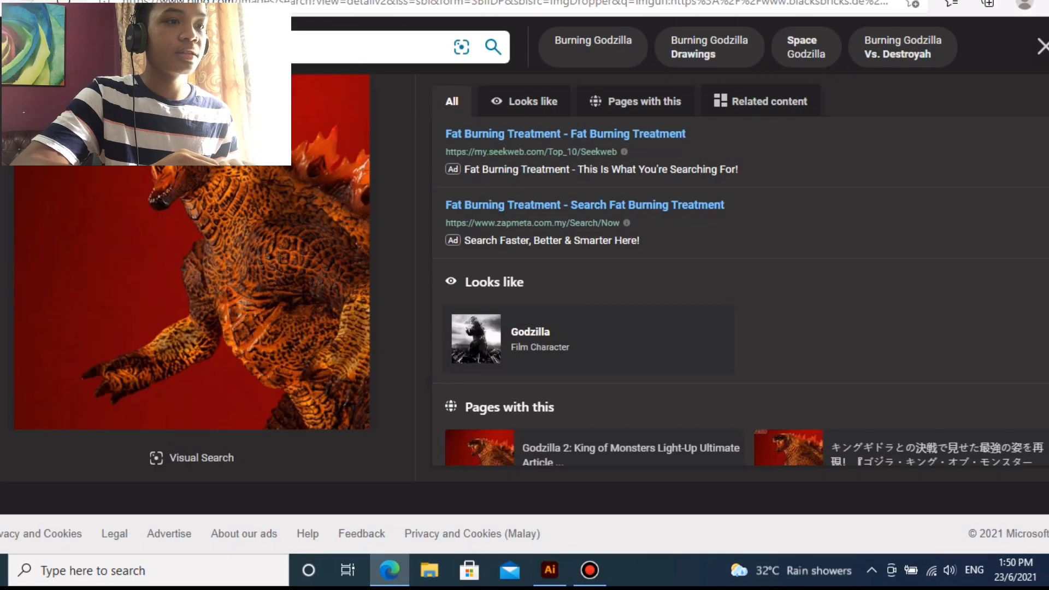
pyautogui.click(550, 570)
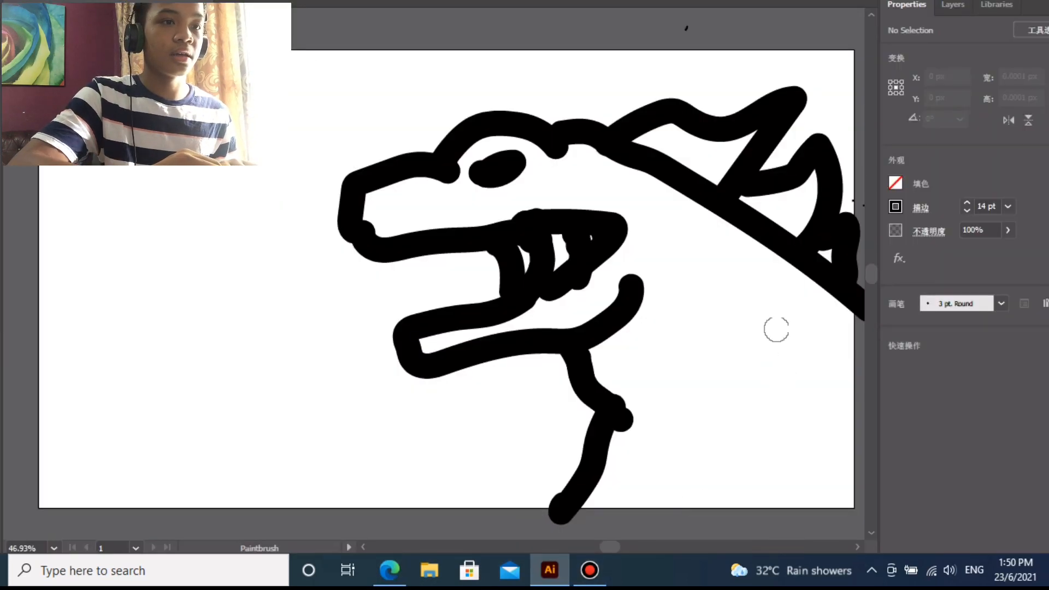
pyautogui.moveTo(780, 325)
pyautogui.mouseDown()
pyautogui.moveTo(745, 313)
pyautogui.moveTo(684, 389)
pyautogui.moveTo(721, 419)
pyautogui.moveTo(735, 463)
pyautogui.moveTo(710, 494)
pyautogui.mouseUp()
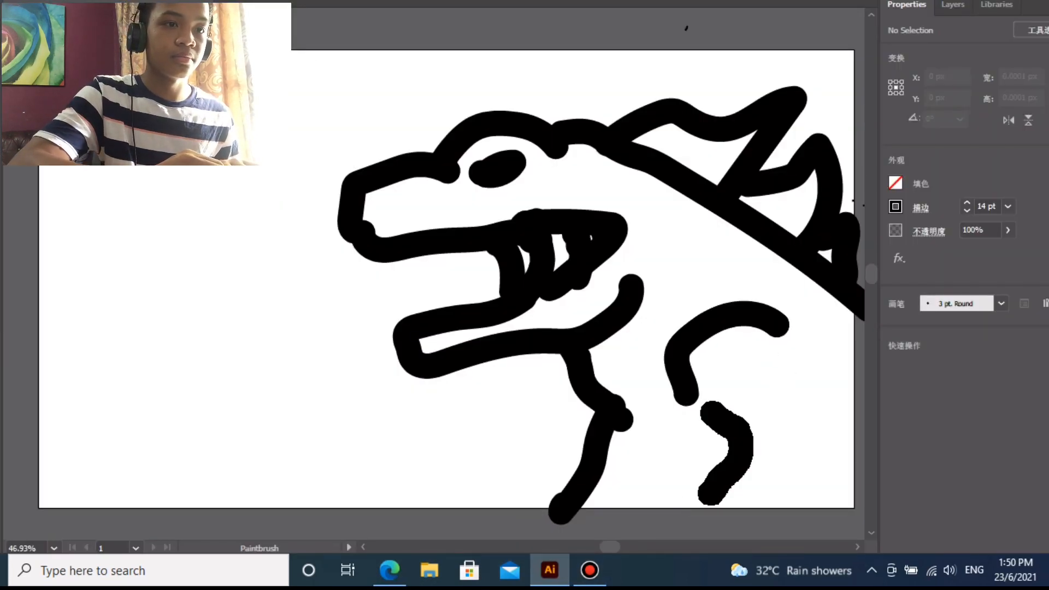
pyautogui.moveTo(785, 330)
pyautogui.mouseDown()
pyautogui.moveTo(809, 348)
pyautogui.moveTo(773, 486)
pyautogui.mouseUp()
# Check the reference picture again and paint the other arm reaching forward from the chest with a clawed hand in Illustrator
pyautogui.click(390, 570)
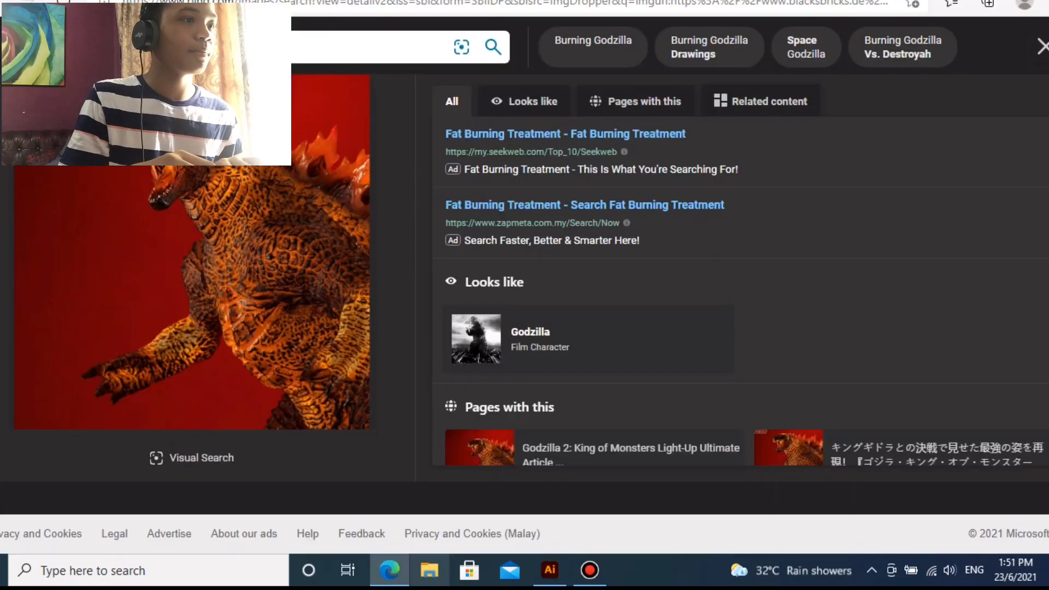
pyautogui.click(550, 570)
pyautogui.moveTo(509, 358); pyautogui.dragTo(495, 431)
pyautogui.moveTo(506, 440); pyautogui.dragTo(577, 466)
pyautogui.moveTo(482, 416); pyautogui.dragTo(362, 394)
pyautogui.moveTo(522, 473)
pyautogui.mouseDown()
pyautogui.moveTo(458, 470)
pyautogui.moveTo(372, 437)
pyautogui.mouseUp()
pyautogui.moveTo(355, 389); pyautogui.dragTo(254, 330)
pyautogui.moveTo(287, 344); pyautogui.dragTo(371, 438)
pyautogui.press('v')
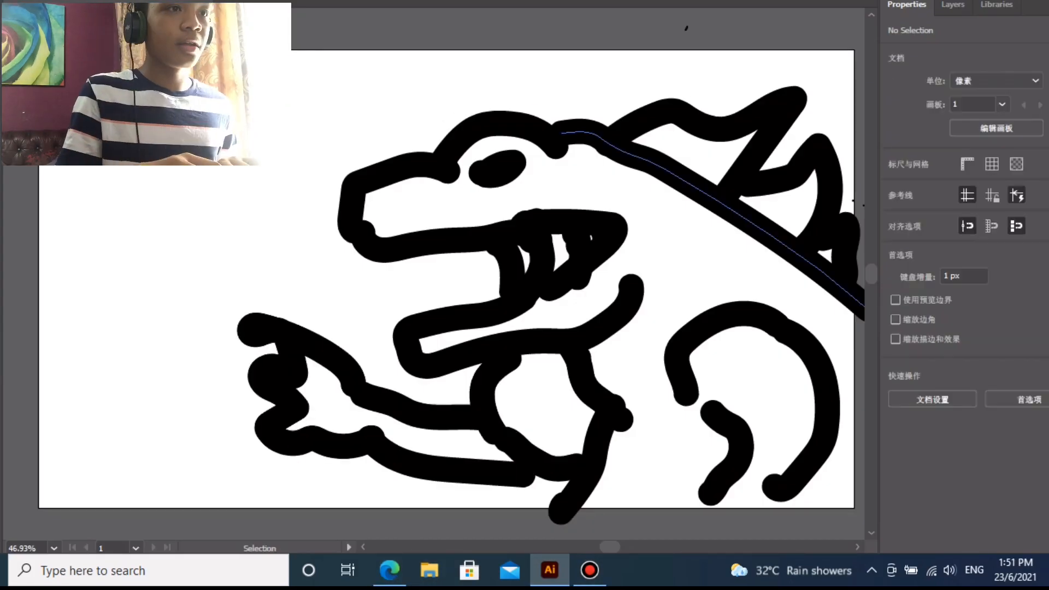
pyautogui.click(432, 171)
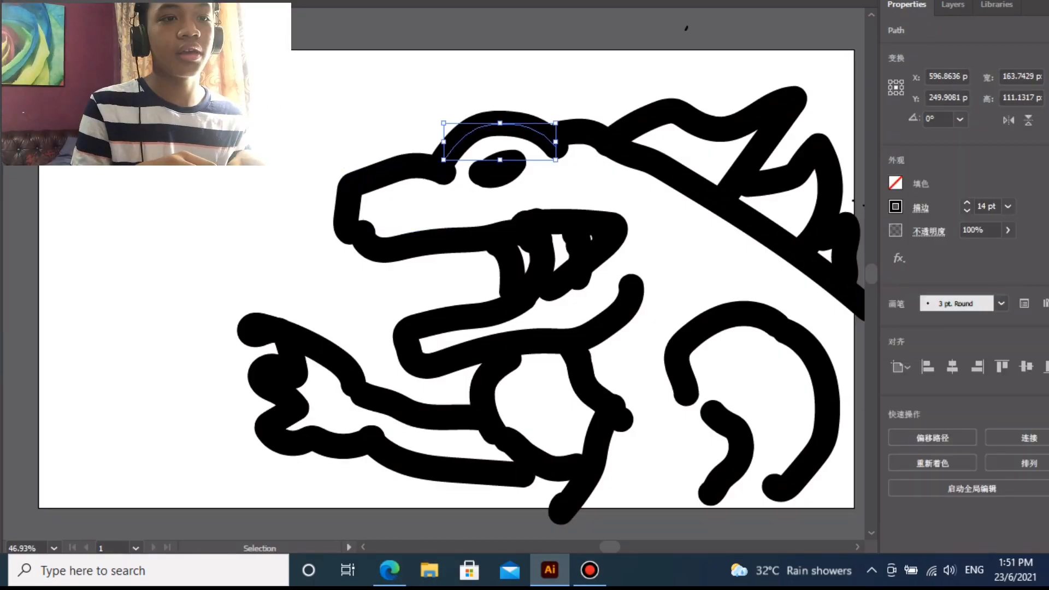
pyautogui.rightClick(432, 170)
pyautogui.click(498, 222)
pyautogui.rightClick(401, 179)
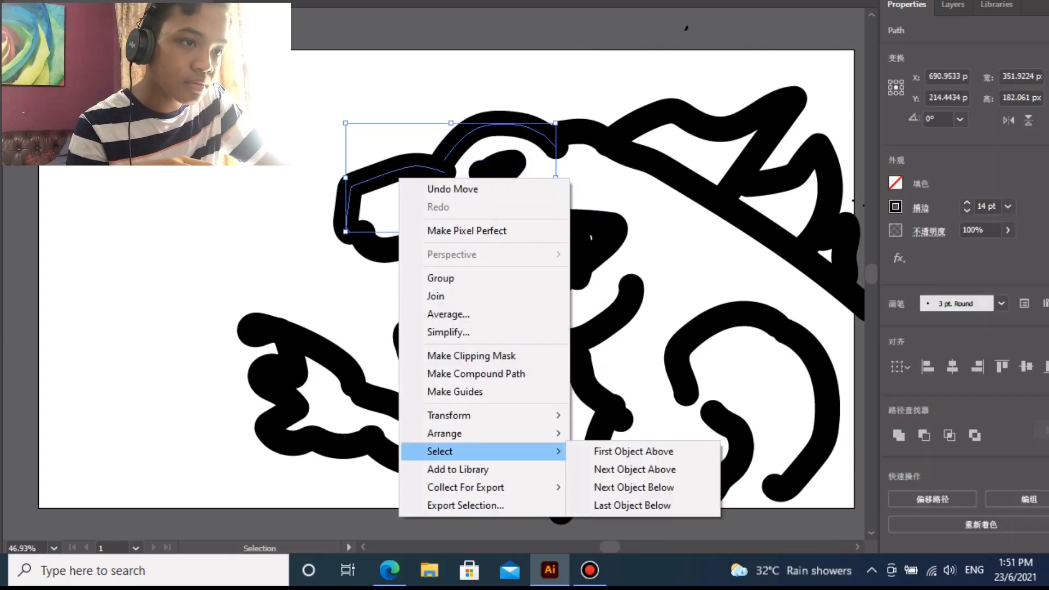
pyautogui.click(448, 332)
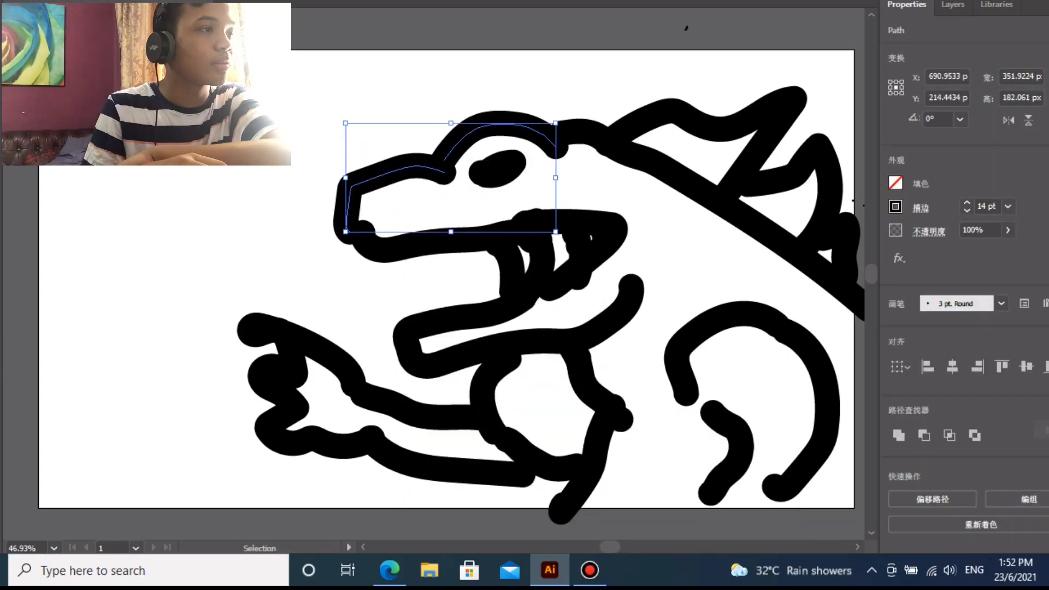
pyautogui.hotkey('ctrl', 'shift', 'a')
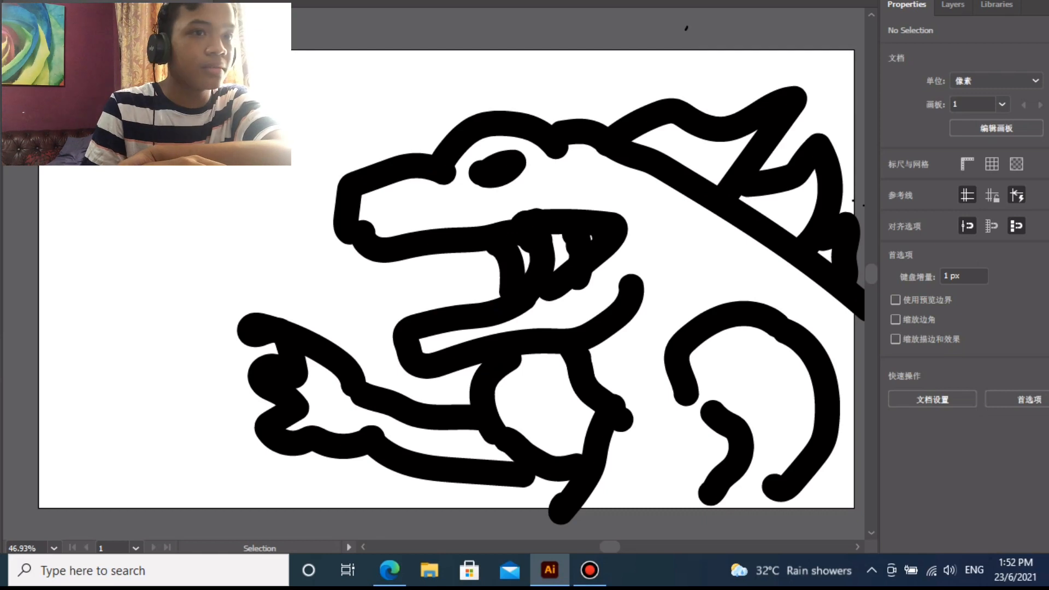
# Add a layer named xshighuwqgh beneath Layer 1 and paint a black test dot above the artboard
pyautogui.press('b')
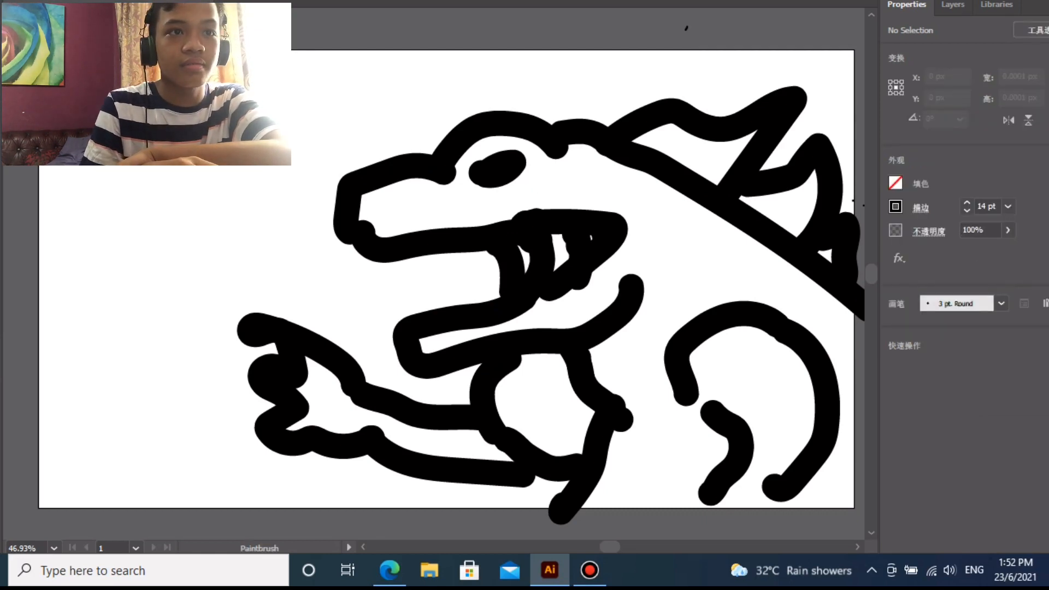
pyautogui.press('F7')
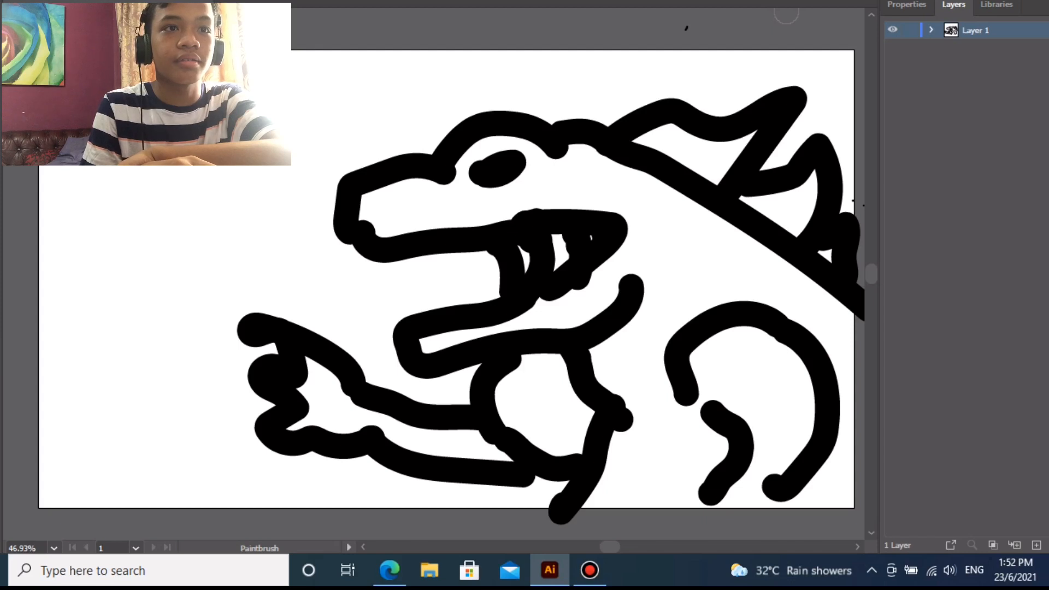
pyautogui.click(1040, 5)
pyautogui.click(907, 9)
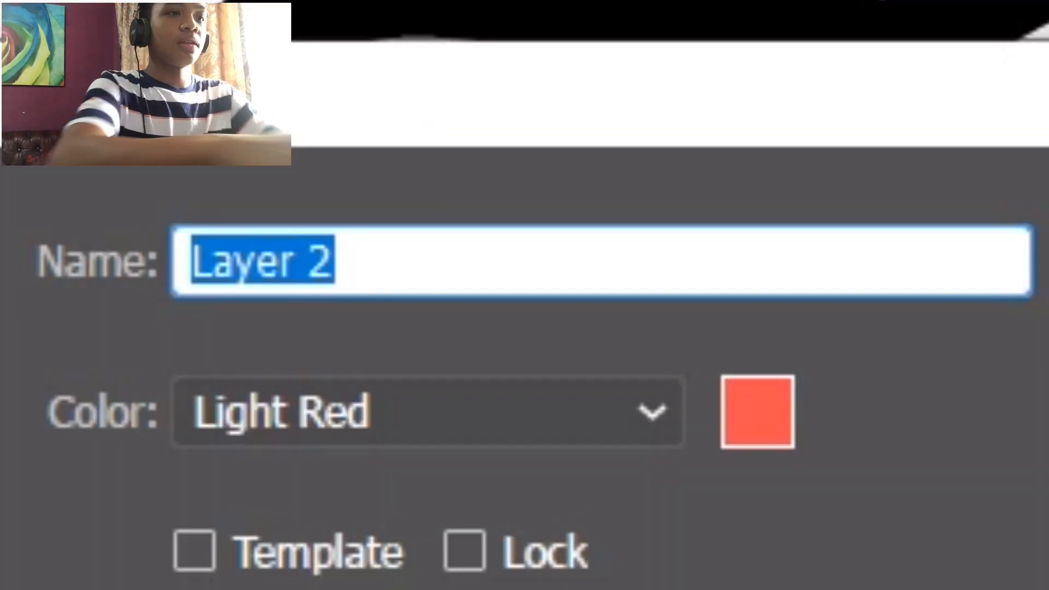
pyautogui.write('xshighuwqgh')
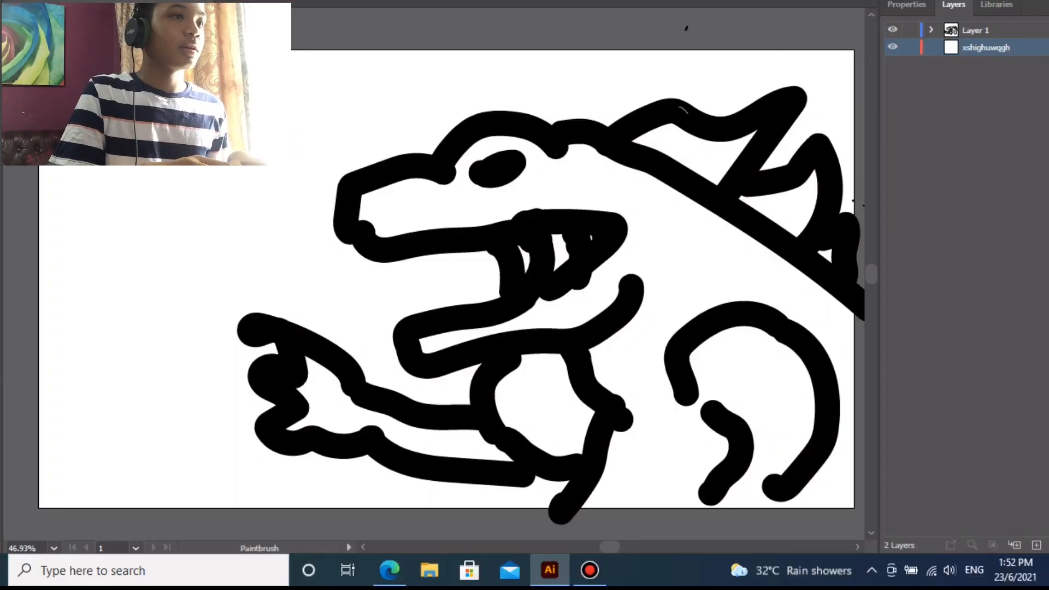
pyautogui.click(594, 38)
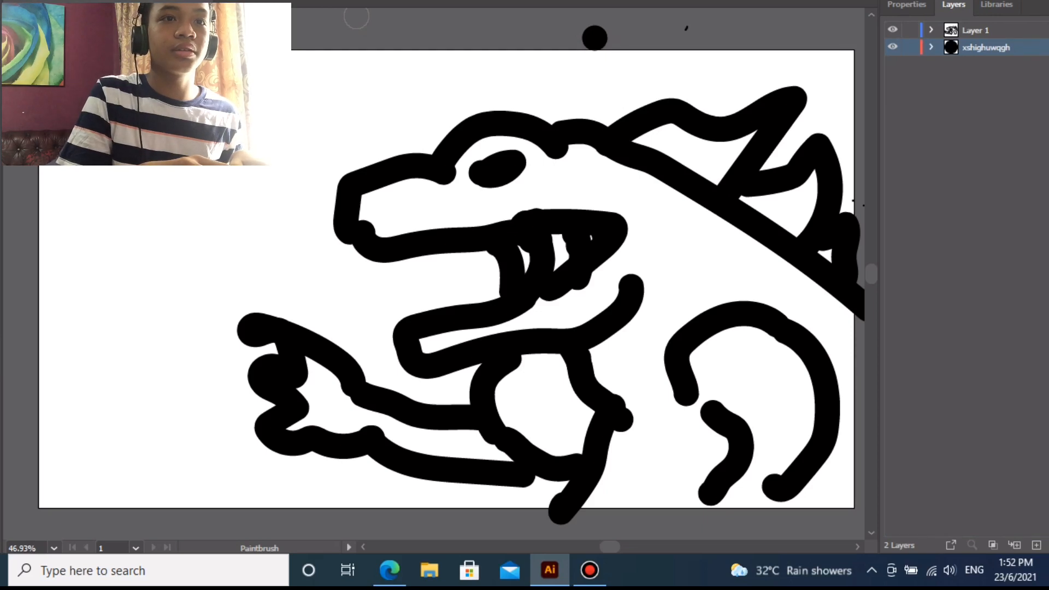
# Set the brush stroke colour to brown and paint in Godzilla's body, head and arm within the black outlines
pyautogui.press('F7')
pyautogui.press('F7')
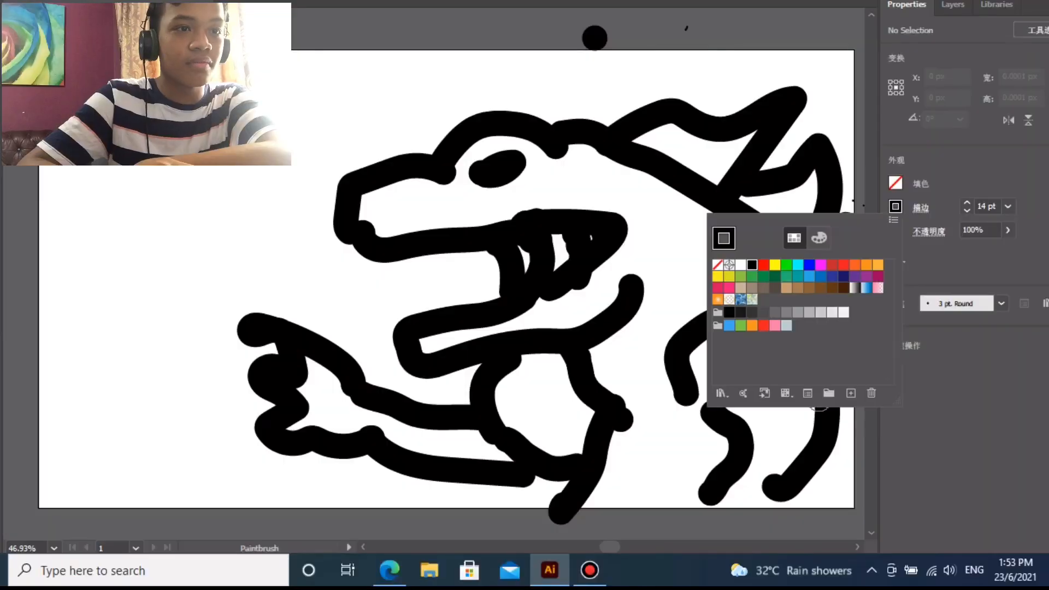
pyautogui.moveTo(704, 246)
pyautogui.mouseDown()
pyautogui.moveTo(629, 328)
pyautogui.moveTo(841, 317)
pyautogui.moveTo(808, 511)
pyautogui.moveTo(803, 279)
pyautogui.moveTo(409, 341)
pyautogui.moveTo(614, 349)
pyautogui.moveTo(634, 459)
pyautogui.mouseUp()
pyautogui.moveTo(700, 459)
pyautogui.mouseDown()
pyautogui.moveTo(601, 492)
pyautogui.moveTo(628, 502)
pyautogui.mouseUp()
pyautogui.moveTo(522, 131); pyautogui.dragTo(551, 179)
pyautogui.moveTo(448, 164)
pyautogui.mouseDown()
pyautogui.moveTo(486, 221)
pyautogui.moveTo(503, 226)
pyautogui.moveTo(535, 219)
pyautogui.moveTo(568, 189)
pyautogui.mouseUp()
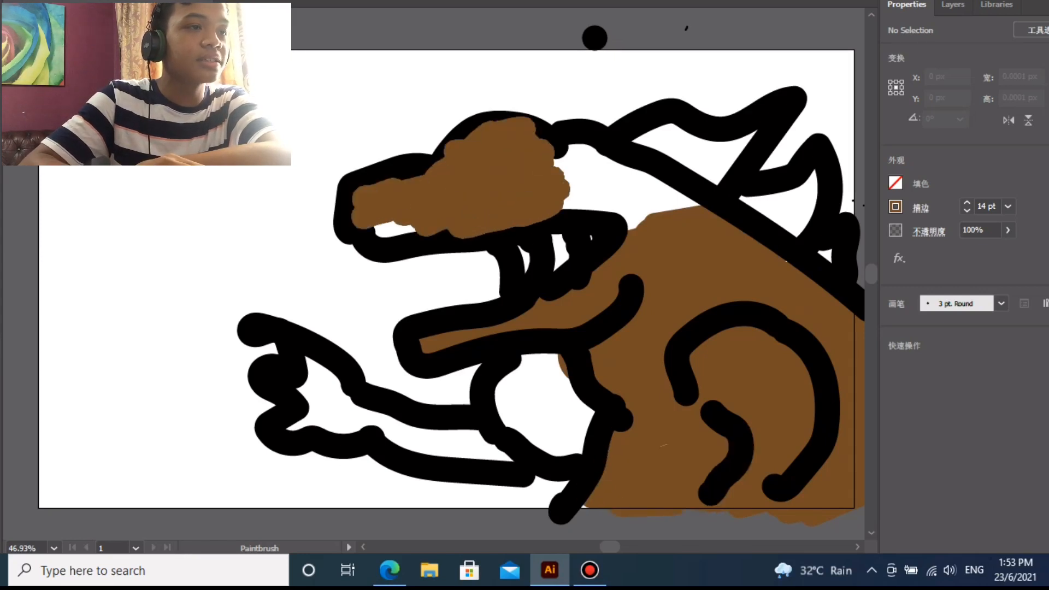
pyautogui.moveTo(388, 235); pyautogui.dragTo(451, 236)
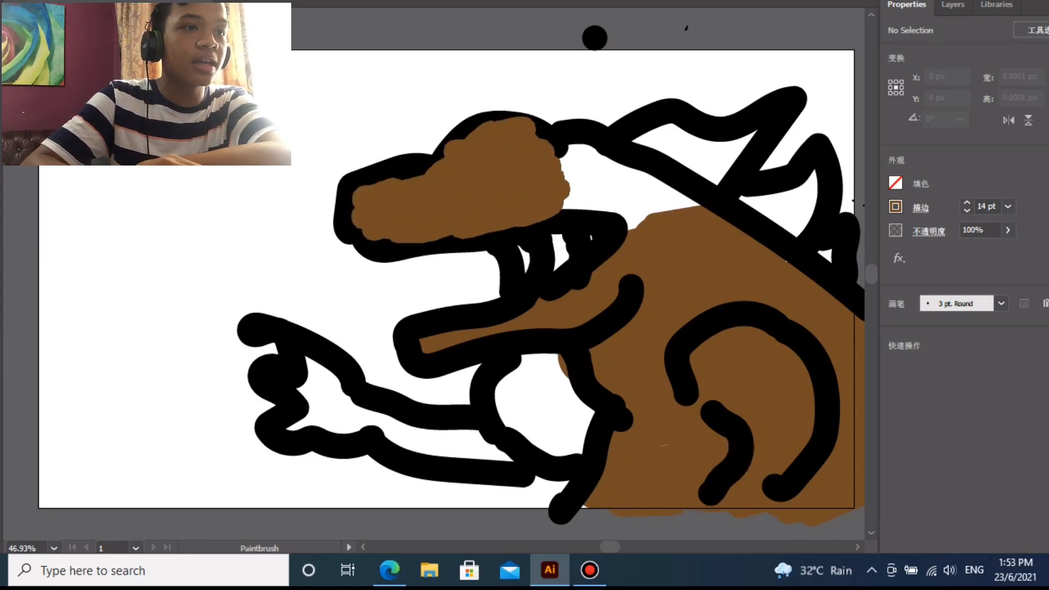
pyautogui.moveTo(560, 153); pyautogui.dragTo(580, 194)
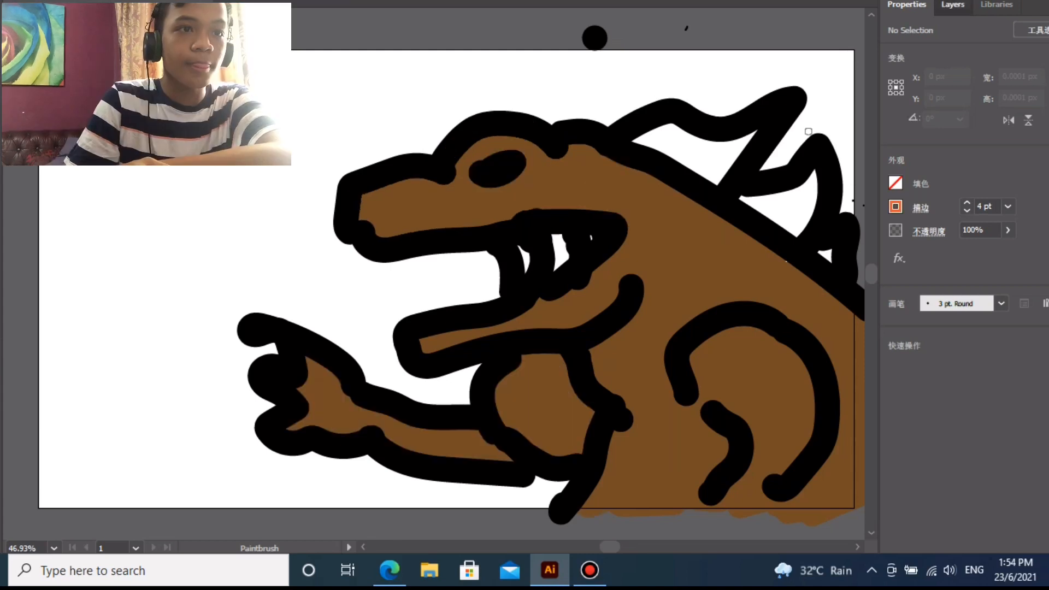
# Paint Godzilla's eye orange on Layer 1, checking the reference picture in the browser before returning to Illustrator
pyautogui.click(952, 5)
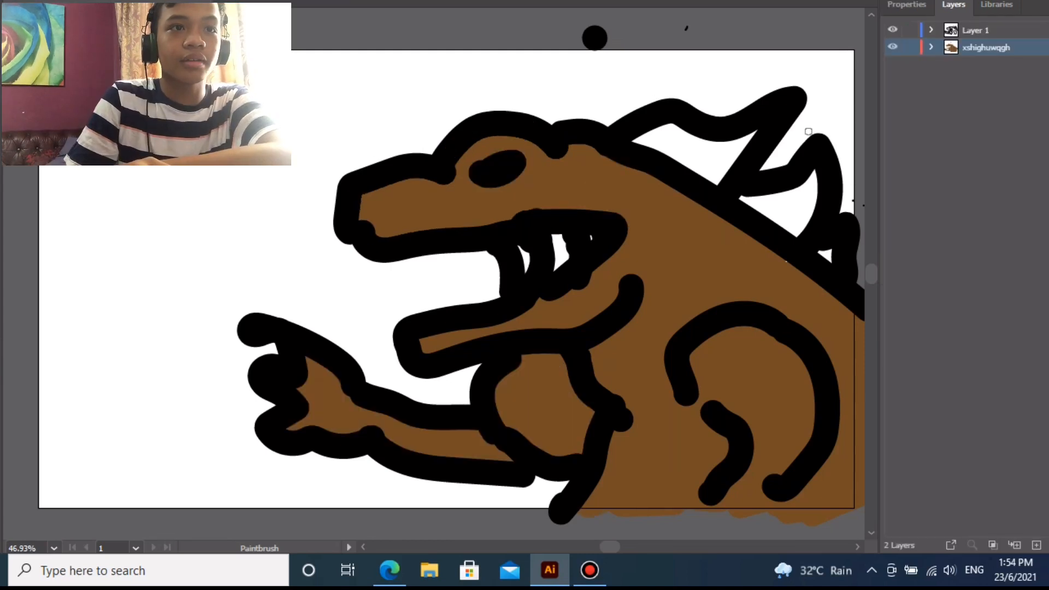
pyautogui.click(975, 30)
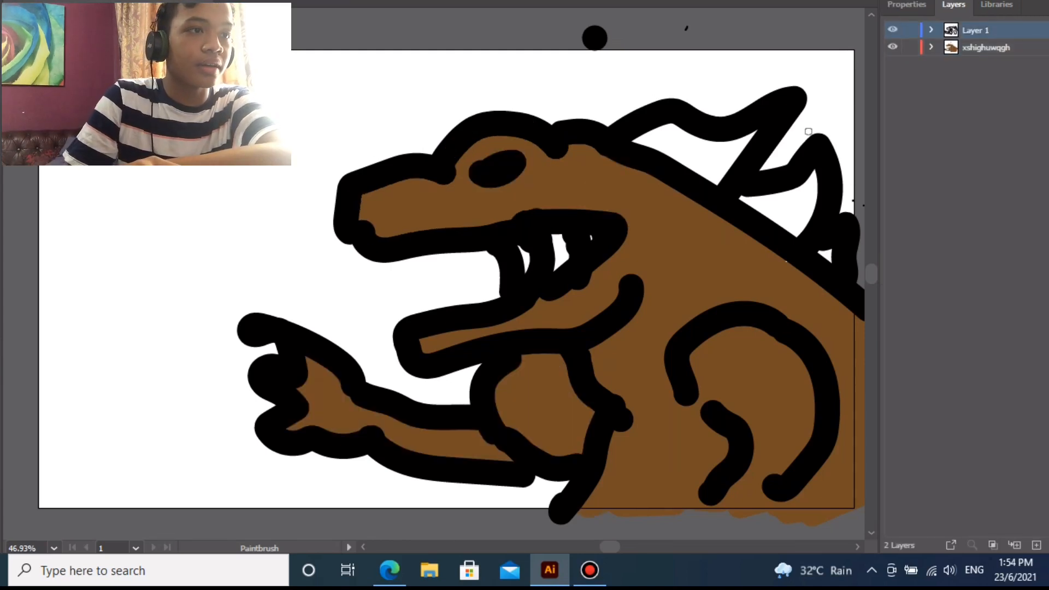
pyautogui.click(498, 165)
pyautogui.moveTo(495, 167); pyautogui.dragTo(489, 172)
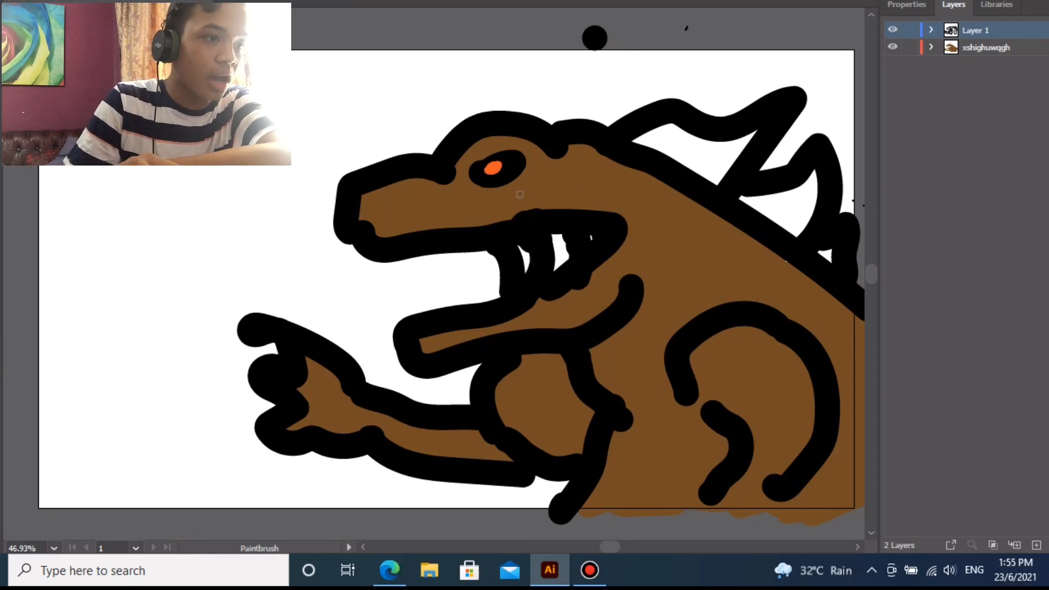
pyautogui.click(389, 570)
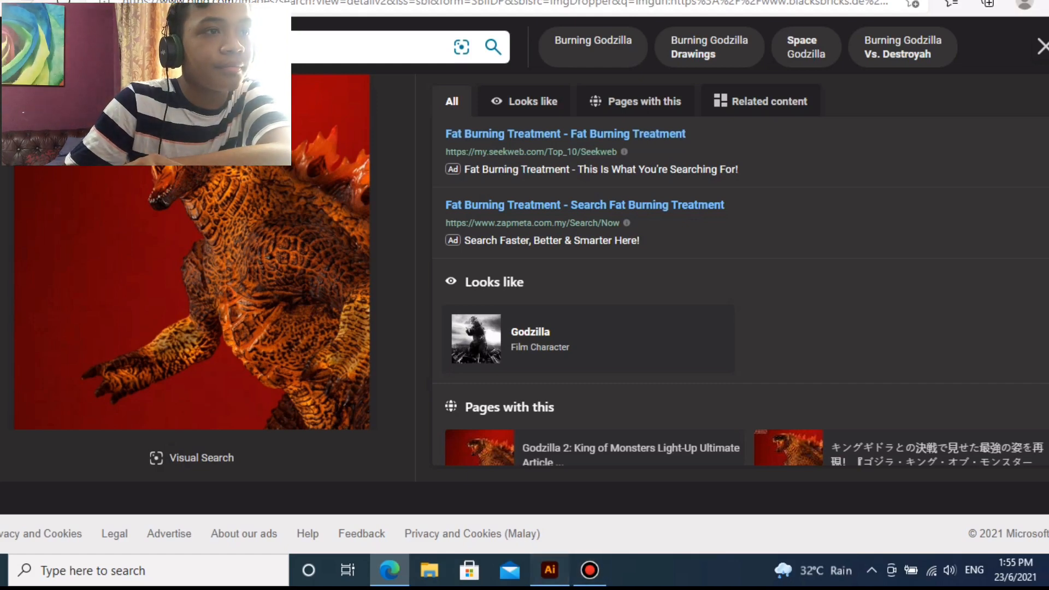
pyautogui.click(550, 570)
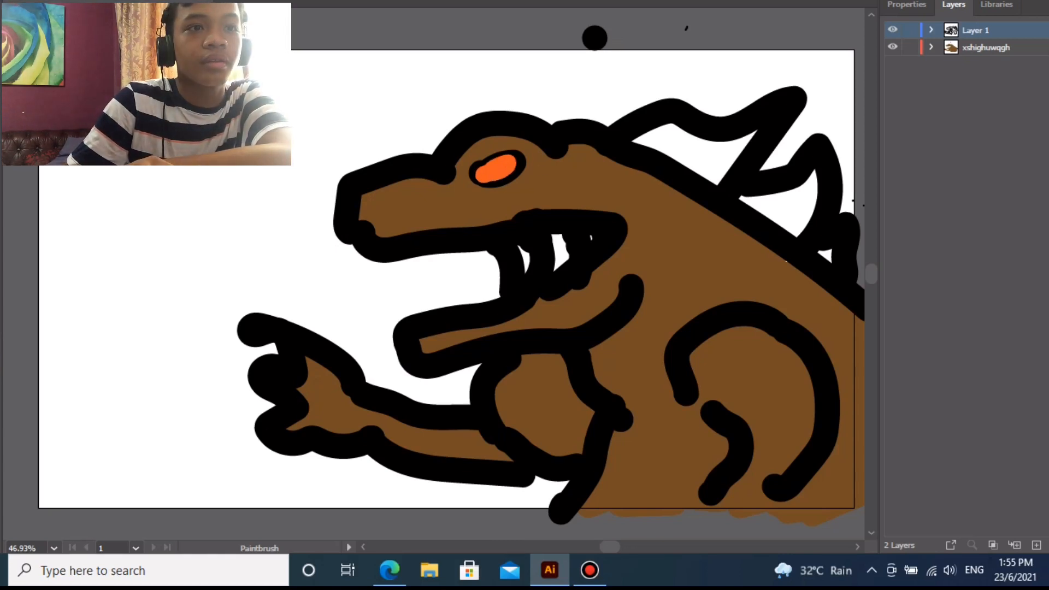
# Set the brush stroke colour to black and paint a narrow slit pupil in the orange eye
pyautogui.click(906, 5)
pyautogui.click(894, 206)
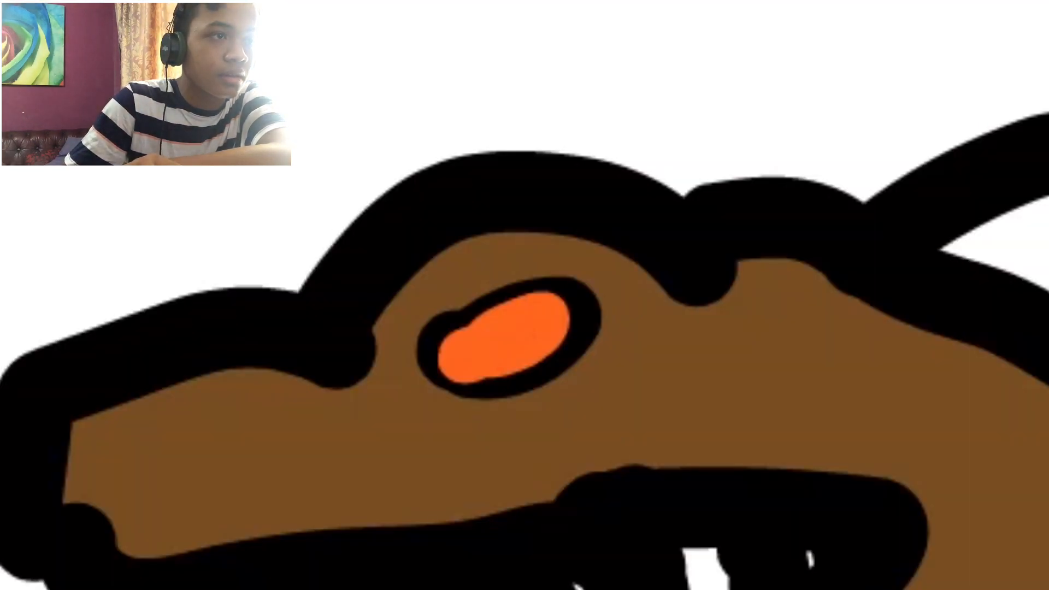
pyautogui.moveTo(459, 327)
pyautogui.mouseDown()
pyautogui.moveTo(475, 370)
pyautogui.moveTo(484, 312)
pyautogui.mouseUp()
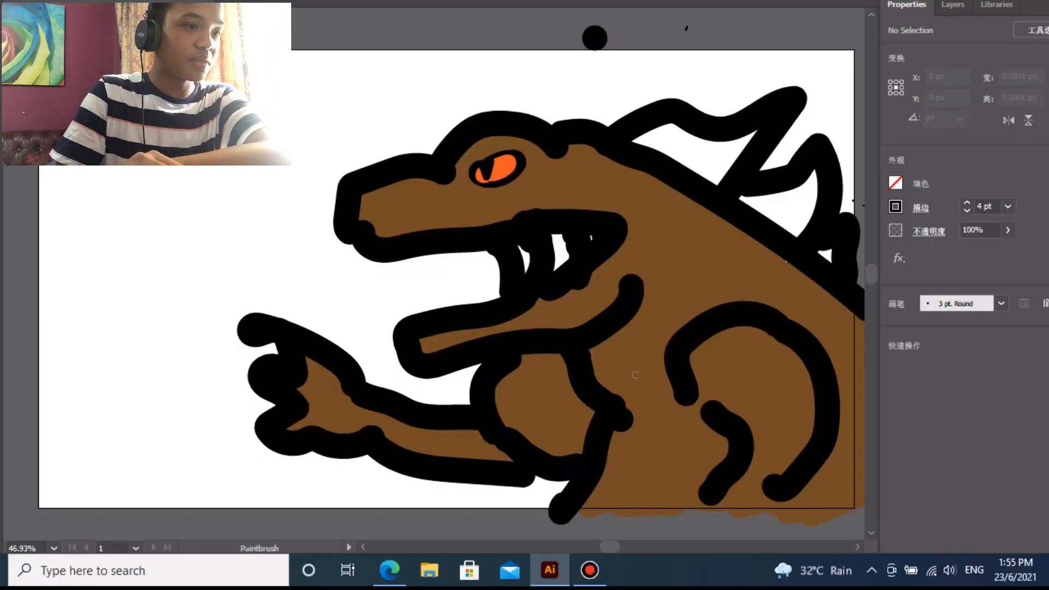
pyautogui.click(389, 569)
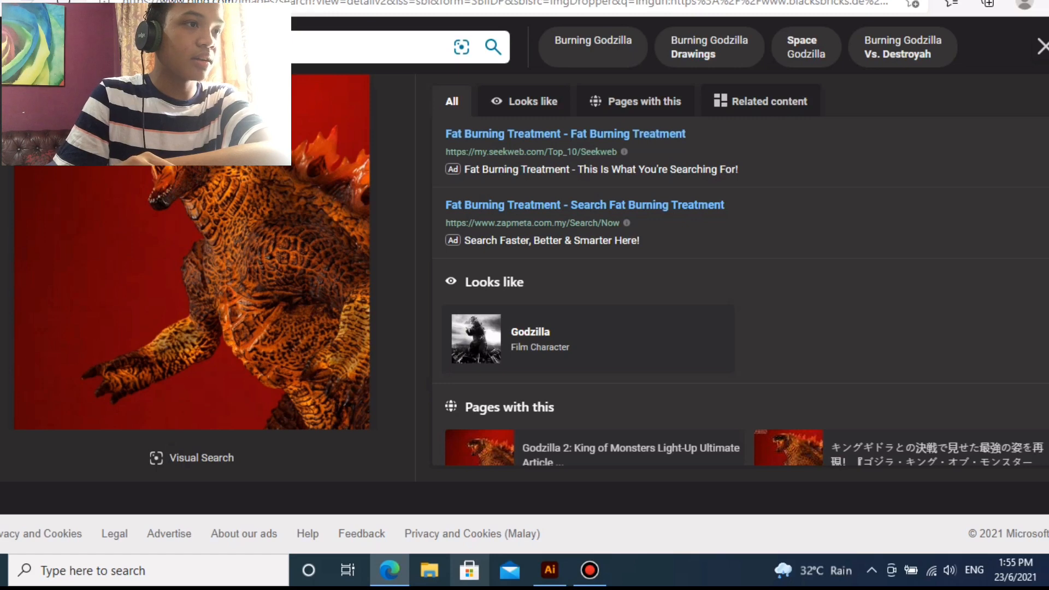
pyautogui.moveTo(549, 569)
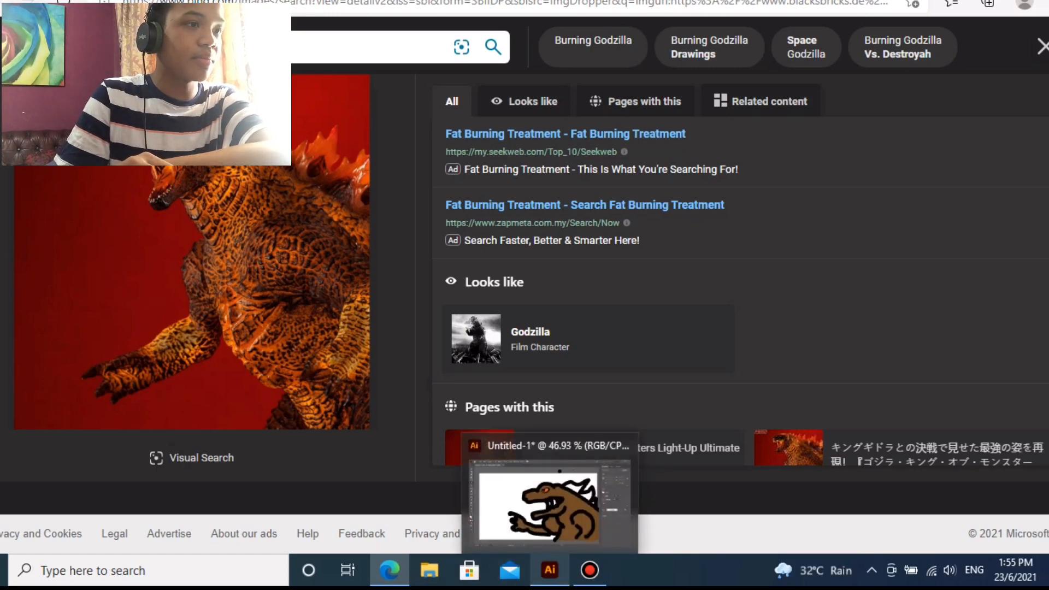
pyautogui.click(550, 569)
pyautogui.moveTo(658, 404); pyautogui.dragTo(690, 389)
pyautogui.click(74, 1)
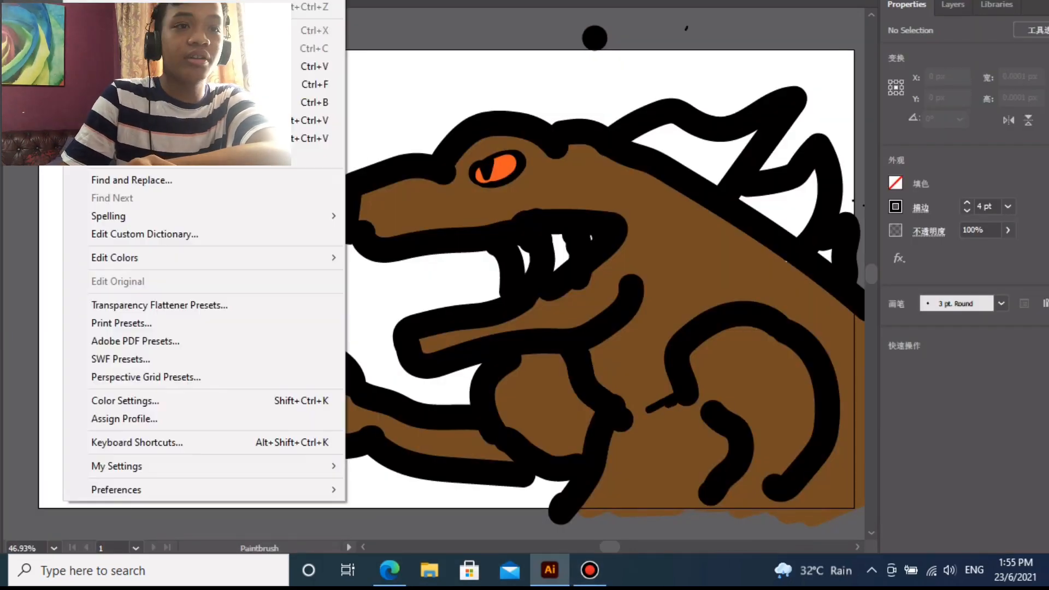
pyautogui.click(164, 6)
# Set the brush stroke colour to orange and paint crossing glow lines inside the upper arm
pyautogui.click(895, 206)
pyautogui.click(844, 265)
pyautogui.moveTo(704, 348); pyautogui.dragTo(749, 424)
pyautogui.moveTo(759, 350); pyautogui.dragTo(762, 467)
pyautogui.moveTo(724, 388); pyautogui.dragTo(786, 374)
pyautogui.moveTo(797, 389); pyautogui.dragTo(793, 408)
pyautogui.moveTo(618, 396)
pyautogui.mouseDown()
pyautogui.moveTo(683, 340)
pyautogui.moveTo(656, 365)
pyautogui.moveTo(721, 261)
pyautogui.mouseUp()
pyautogui.click(75, 1)
pyautogui.click(164, 7)
# Paint orange glow lines across the upper back, the lower jaw, the neck and the snout
pyautogui.moveTo(693, 315)
pyautogui.mouseDown()
pyautogui.moveTo(773, 271)
pyautogui.moveTo(838, 343)
pyautogui.mouseUp()
pyautogui.moveTo(457, 326); pyautogui.dragTo(462, 352)
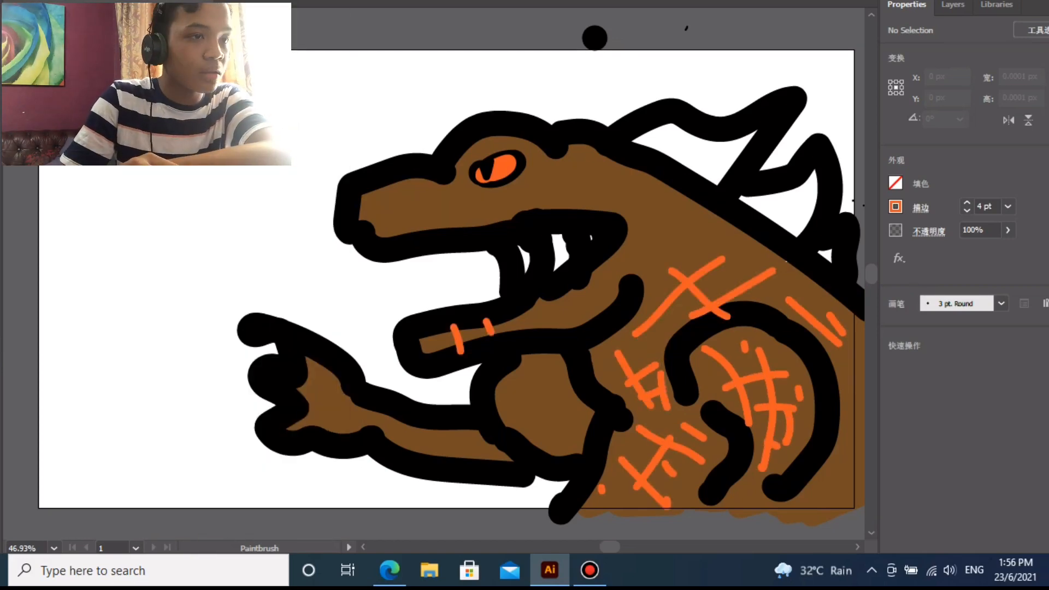
pyautogui.moveTo(647, 210); pyautogui.dragTo(678, 284)
pyautogui.moveTo(384, 189); pyautogui.dragTo(544, 198)
# Check the reference picture in the browser and paint an orange crosshatch on the neck behind the eye in Illustrator
pyautogui.click(390, 570)
pyautogui.click(550, 570)
pyautogui.moveTo(565, 150); pyautogui.dragTo(579, 213)
pyautogui.moveTo(603, 162); pyautogui.dragTo(614, 217)
pyautogui.moveTo(579, 168); pyautogui.dragTo(642, 175)
pyautogui.moveTo(582, 194); pyautogui.dragTo(636, 197)
pyautogui.moveTo(642, 176); pyautogui.dragTo(631, 228)
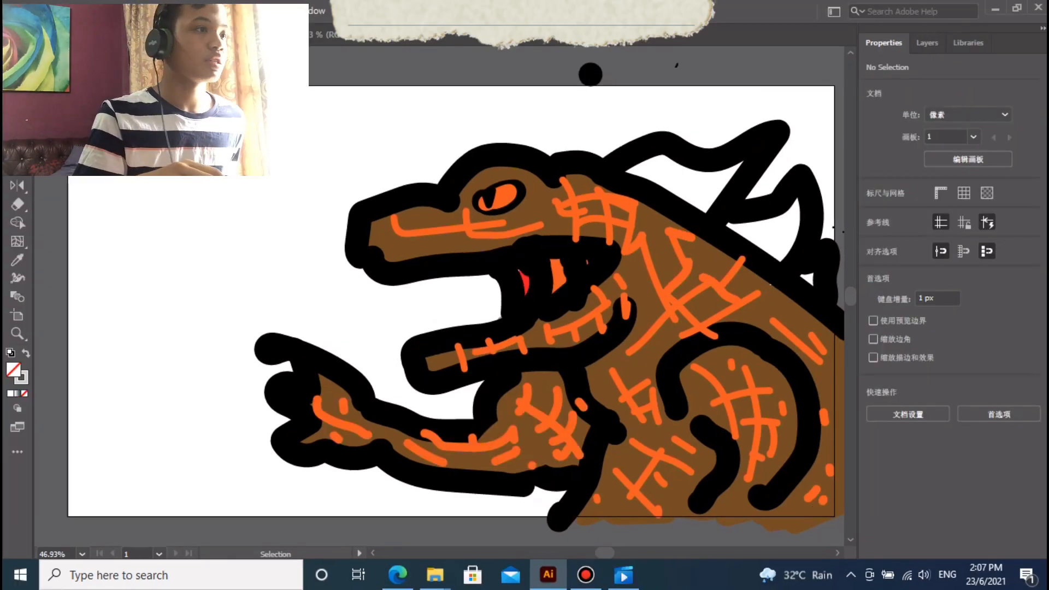
# Set the brush stroke colour to red and fill the spines along the back on the xshighuwqgh layer
pyautogui.click(927, 43)
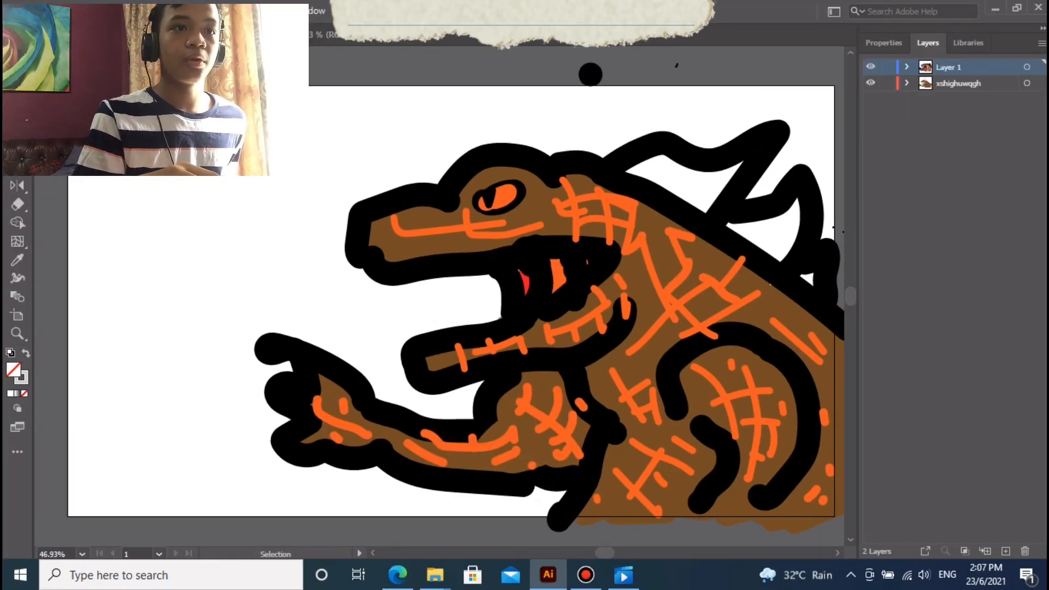
pyautogui.click(958, 83)
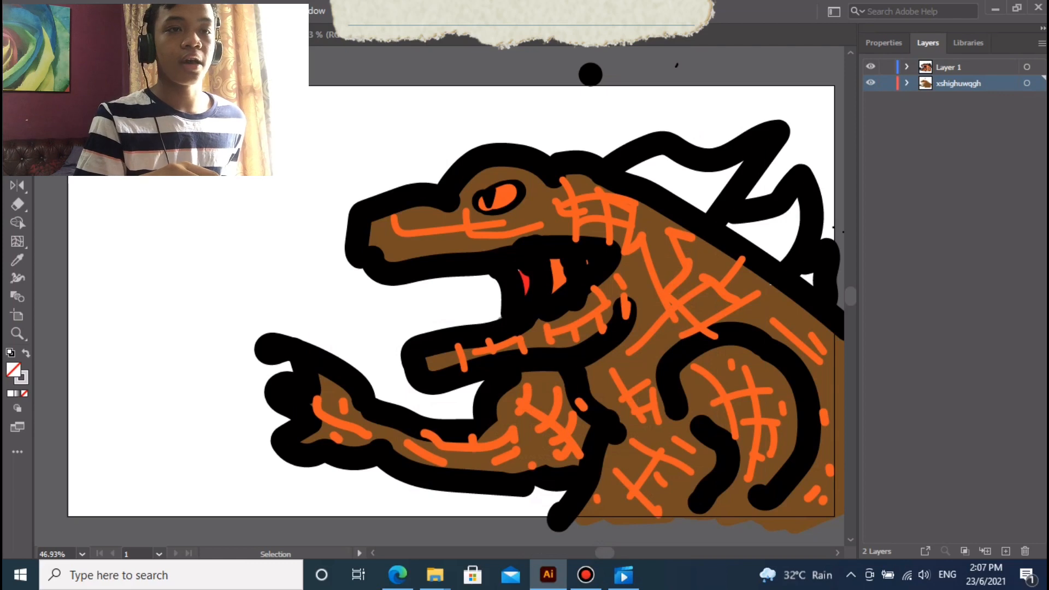
pyautogui.click(883, 42)
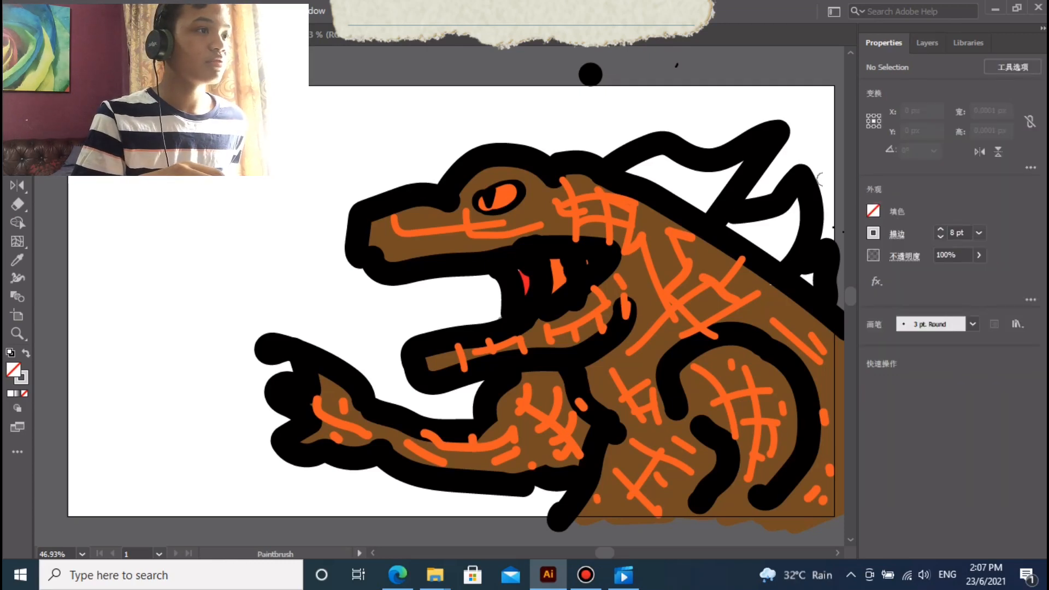
pyautogui.click(873, 233)
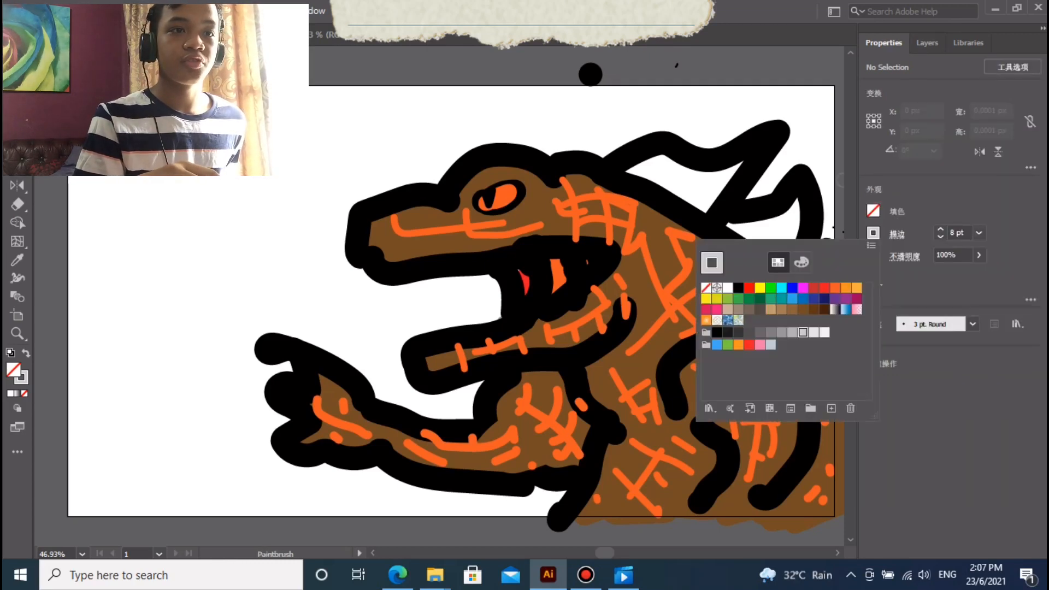
pyautogui.click(813, 288)
pyautogui.press('Escape')
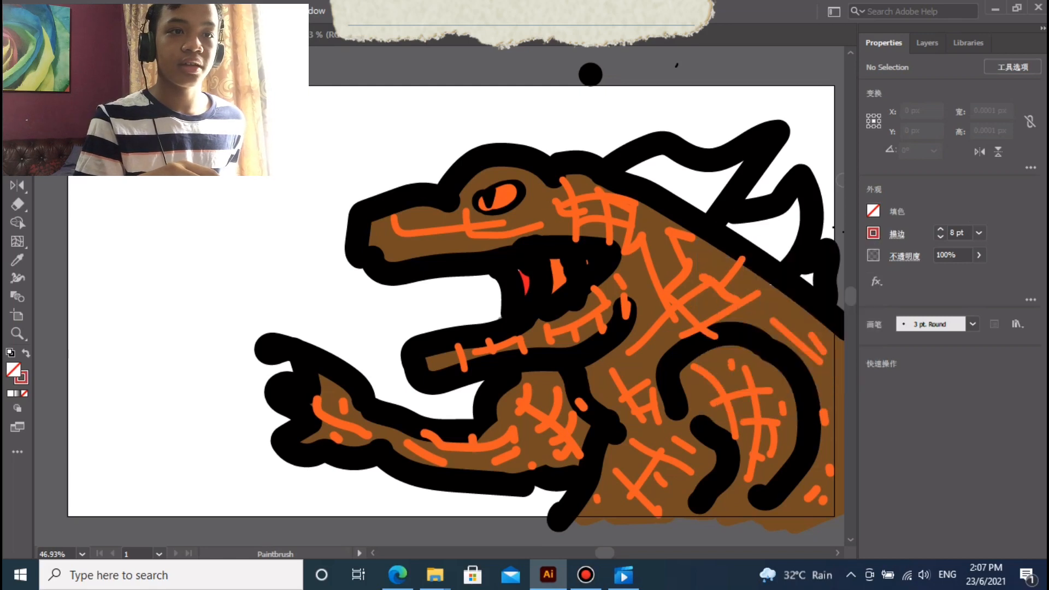
pyautogui.moveTo(633, 164); pyautogui.dragTo(639, 189)
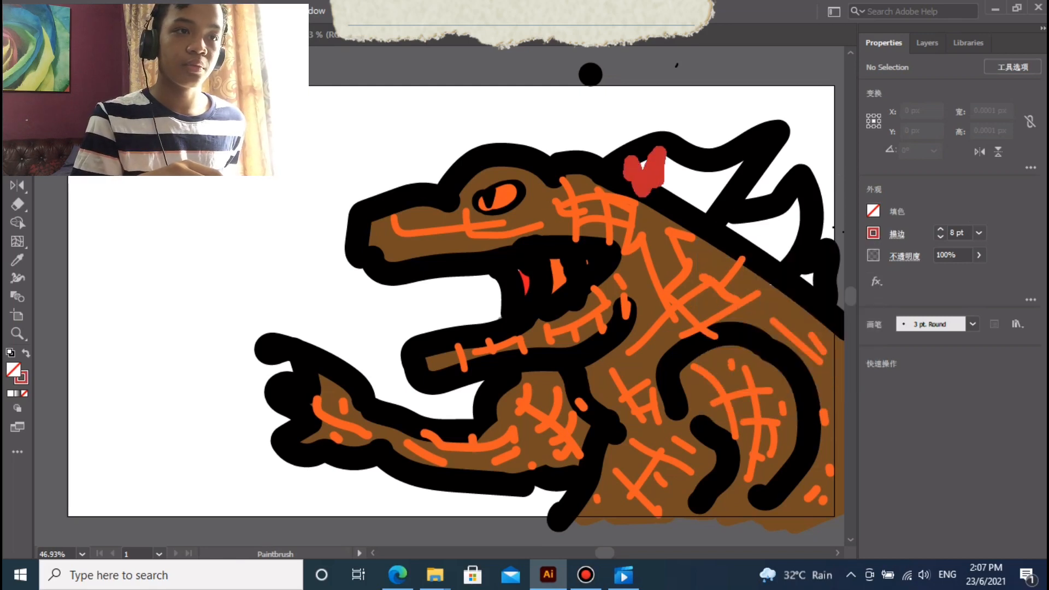
pyautogui.moveTo(669, 157); pyautogui.dragTo(674, 178)
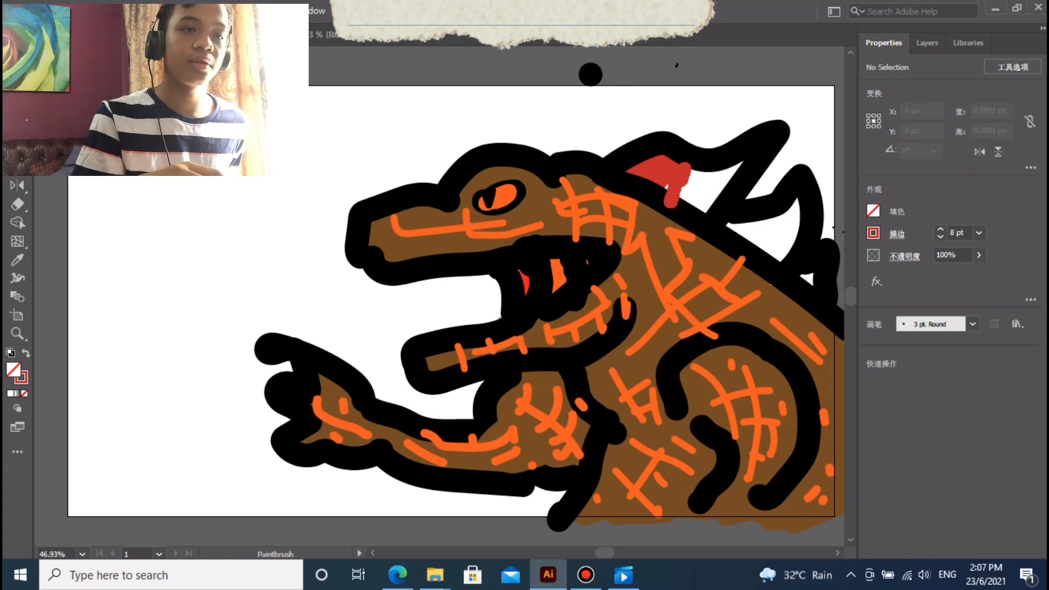
pyautogui.moveTo(680, 178); pyautogui.dragTo(691, 201)
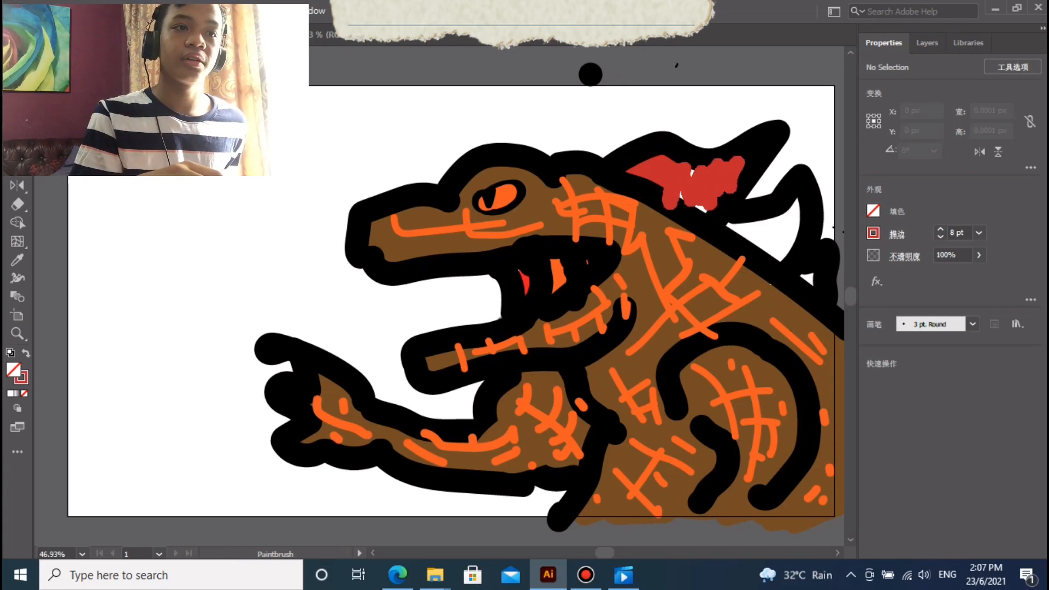
pyautogui.moveTo(729, 181); pyautogui.dragTo(737, 164)
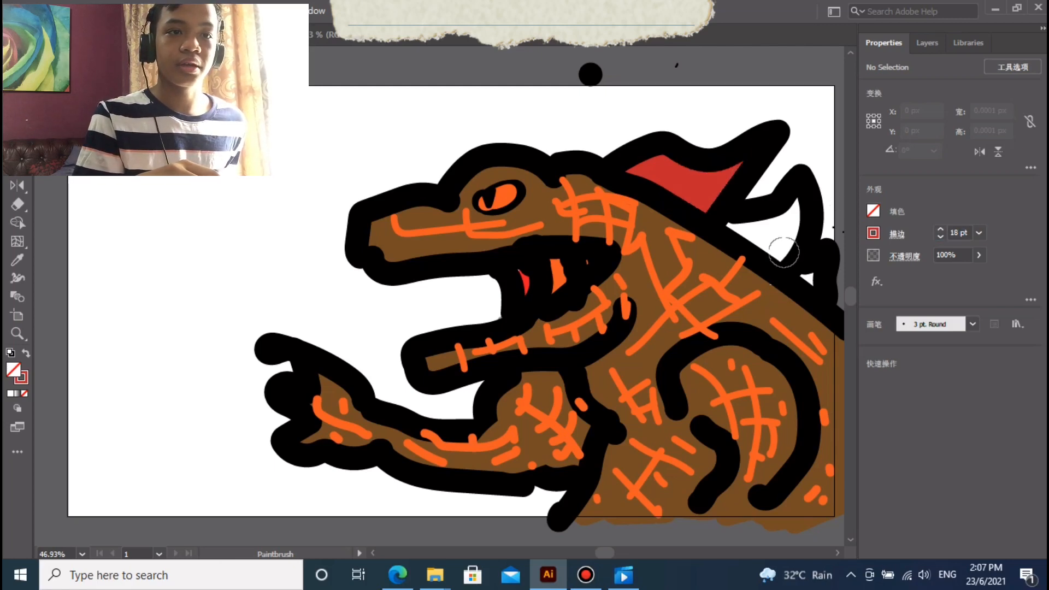
pyautogui.click(741, 226)
pyautogui.moveTo(743, 226)
pyautogui.mouseDown()
pyautogui.moveTo(768, 209)
pyautogui.moveTo(787, 223)
pyautogui.moveTo(797, 208)
pyautogui.moveTo(809, 272)
pyautogui.mouseUp()
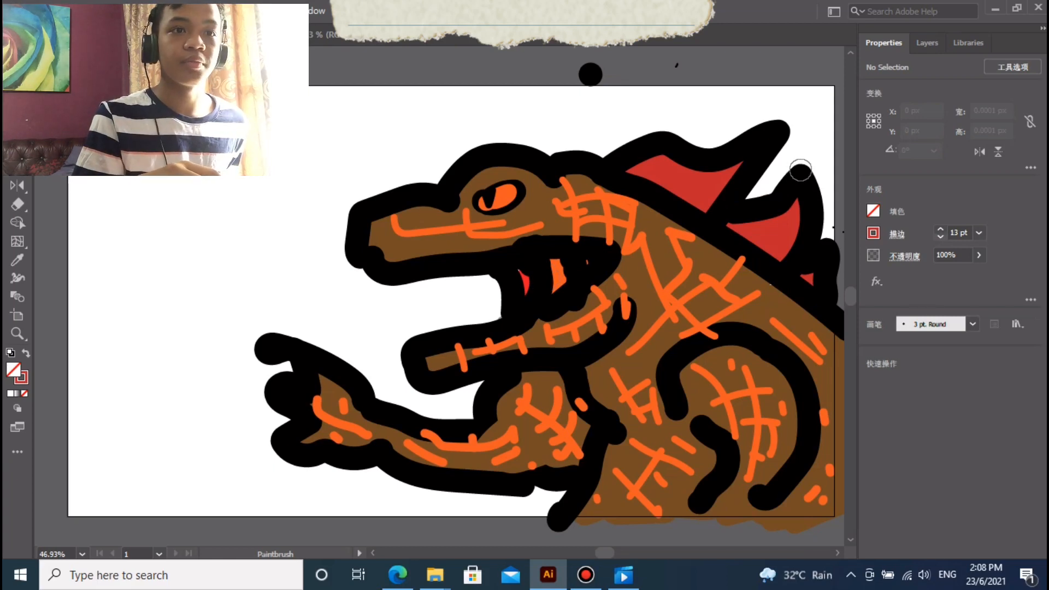
# Reduce the brush stroke to 6 pt and set its colour to grey
pyautogui.press('[')
pyautogui.press('[')
pyautogui.press('[')
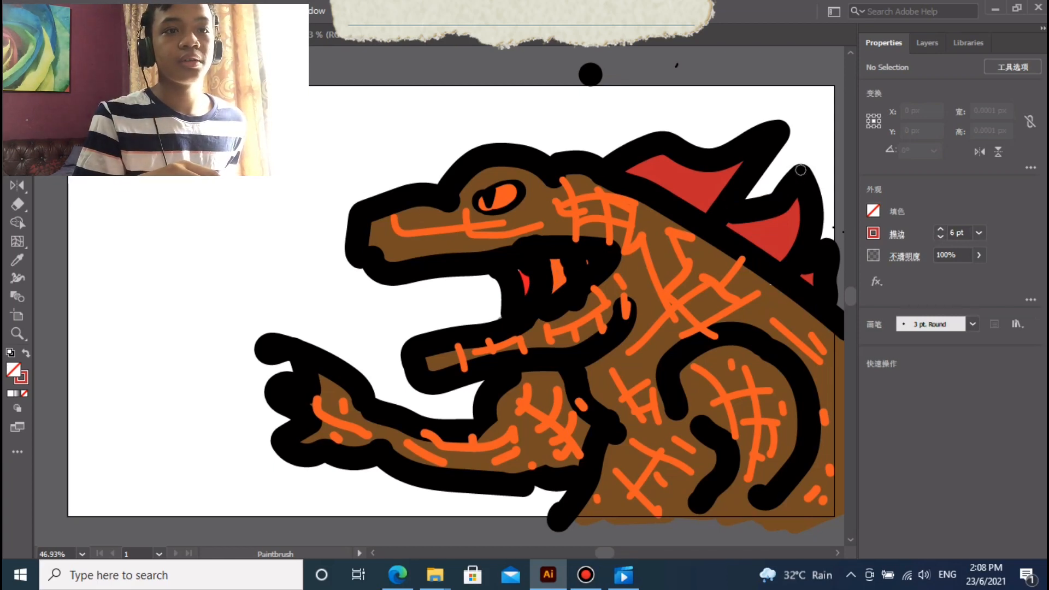
pyautogui.click(872, 233)
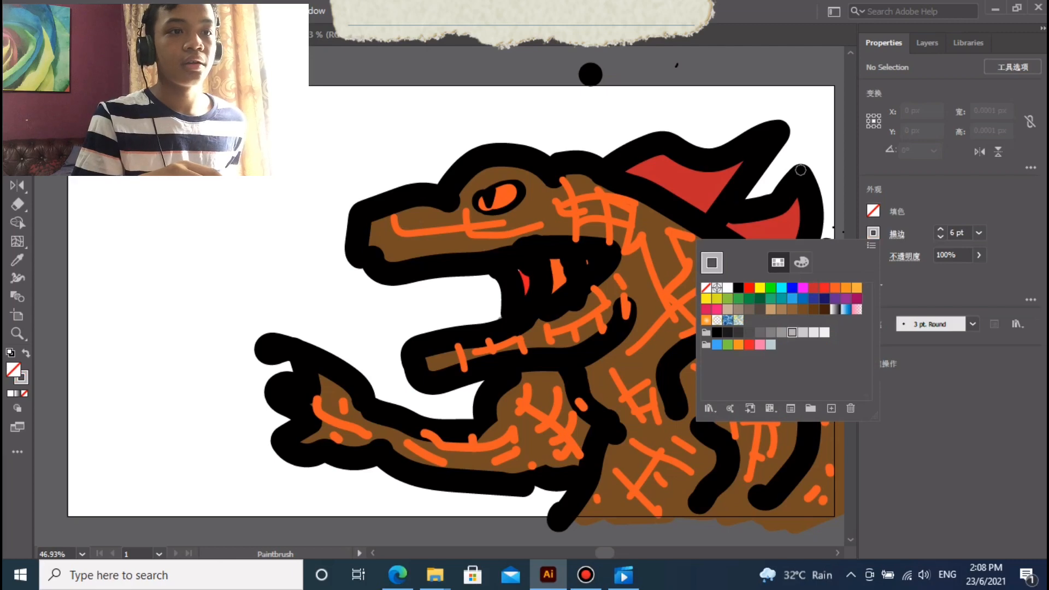
pyautogui.click(800, 169)
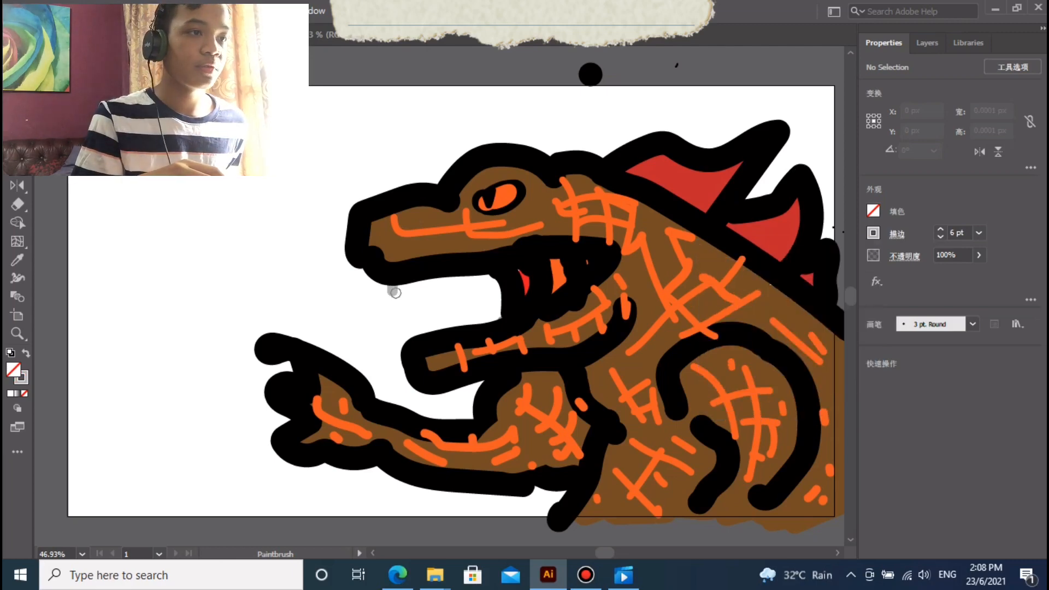
pyautogui.moveTo(412, 281)
pyautogui.mouseDown()
pyautogui.moveTo(425, 316)
pyautogui.moveTo(389, 296)
pyautogui.mouseUp()
pyautogui.click(104, 11)
pyautogui.click(137, 28)
pyautogui.click(104, 11)
pyautogui.click(137, 28)
pyautogui.click(104, 10)
pyautogui.click(136, 28)
# Paint short grey teeth along the upper and lower jaws in the open mouth
pyautogui.moveTo(406, 285); pyautogui.dragTo(409, 298)
pyautogui.moveTo(423, 281); pyautogui.dragTo(424, 289)
pyautogui.moveTo(447, 279); pyautogui.dragTo(469, 289)
pyautogui.moveTo(486, 277); pyautogui.dragTo(489, 284)
pyautogui.moveTo(437, 328); pyautogui.dragTo(447, 309)
pyautogui.moveTo(411, 338); pyautogui.dragTo(417, 328)
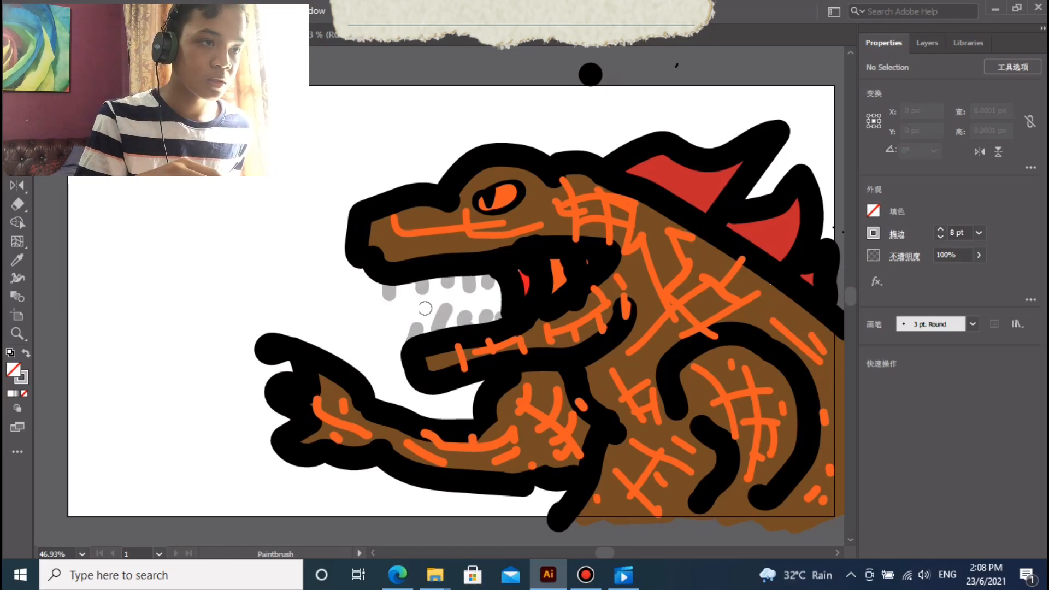
# Set the brush stroke to a lighter grey and paint a front row of teeth over both jaws on Layer 1
pyautogui.click(873, 232)
pyautogui.click(803, 332)
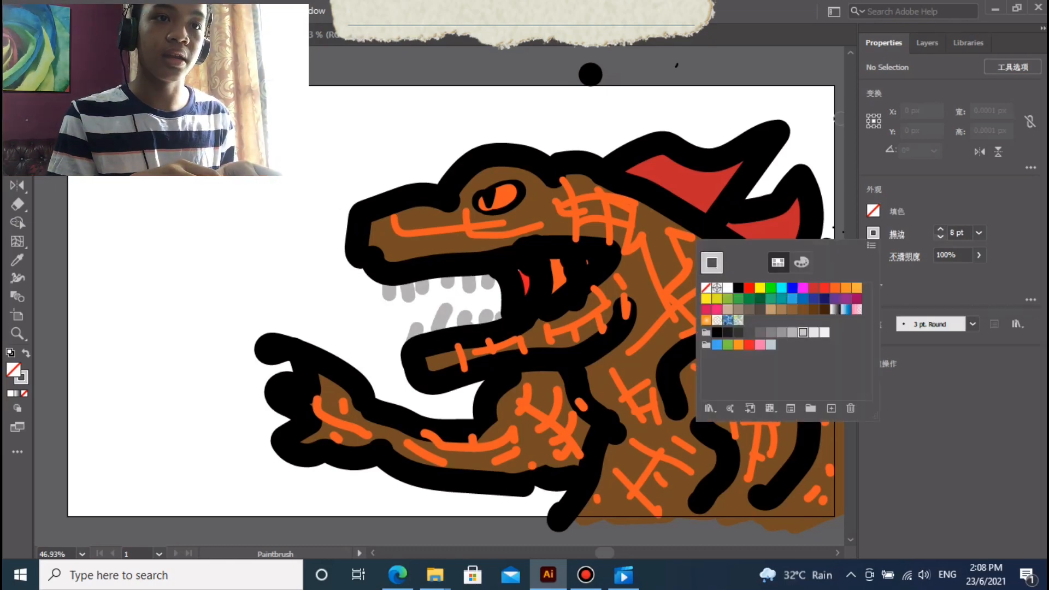
pyautogui.click(927, 43)
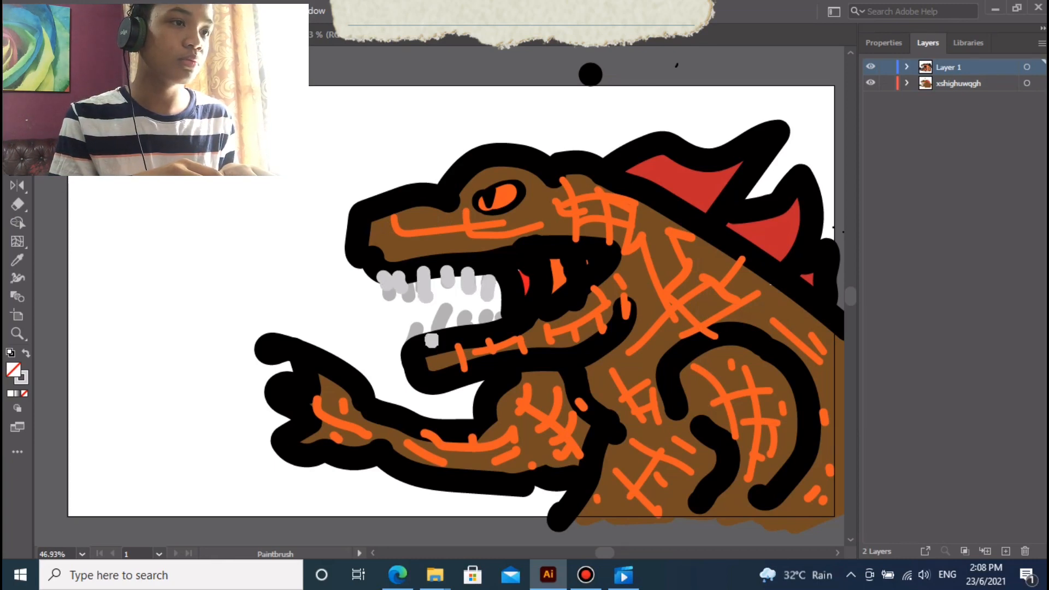
pyautogui.moveTo(495, 332); pyautogui.dragTo(497, 312)
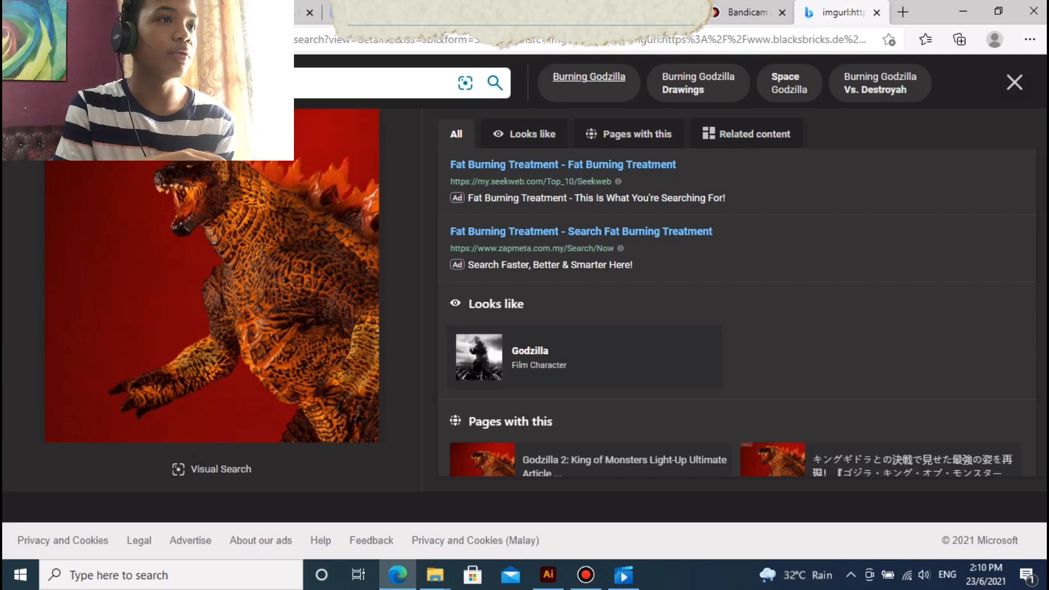
# Search the web for penguin in the browser and browse the image results
pyautogui.click(568, 39)
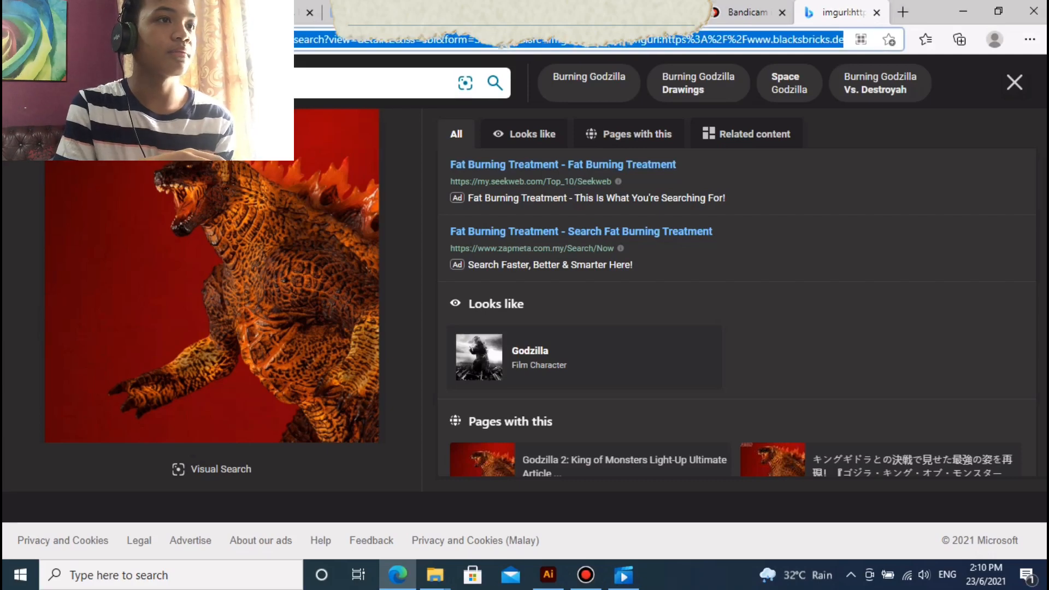
pyautogui.write('p')
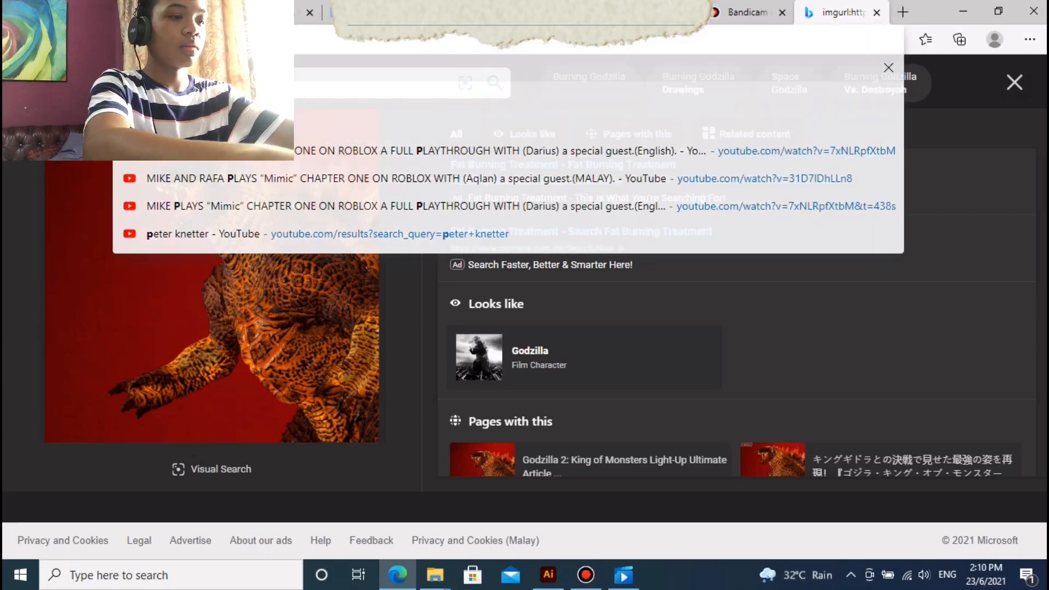
pyautogui.write('engu')
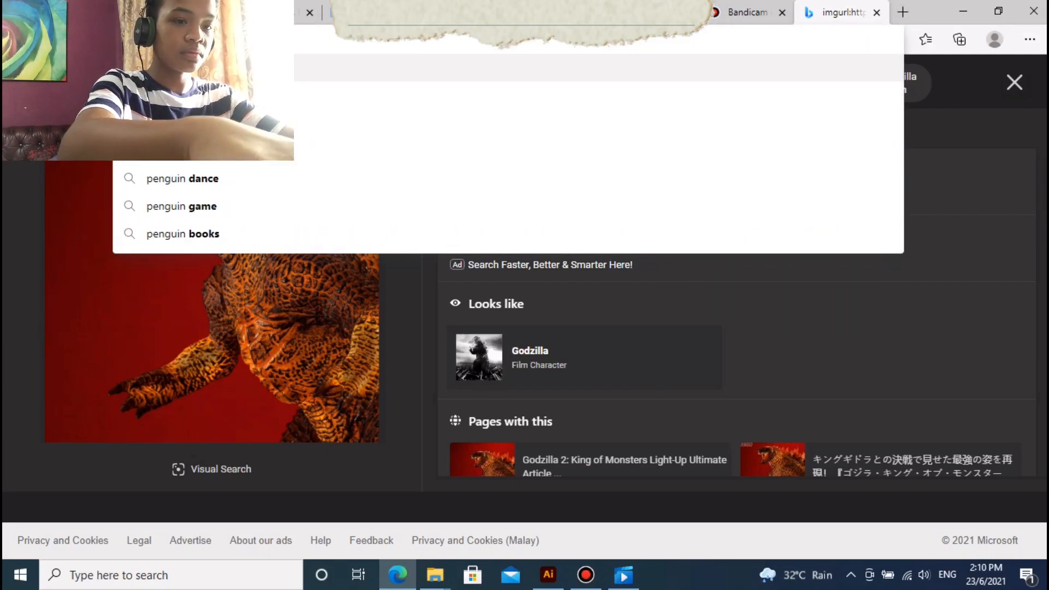
pyautogui.write('in')
pyautogui.press('Return')
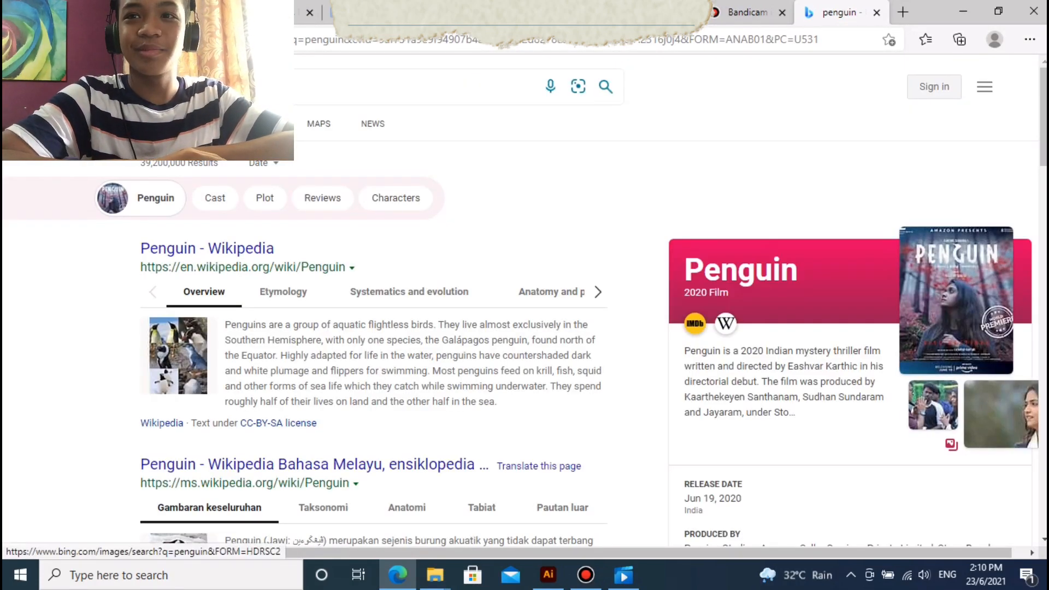
pyautogui.click(200, 124)
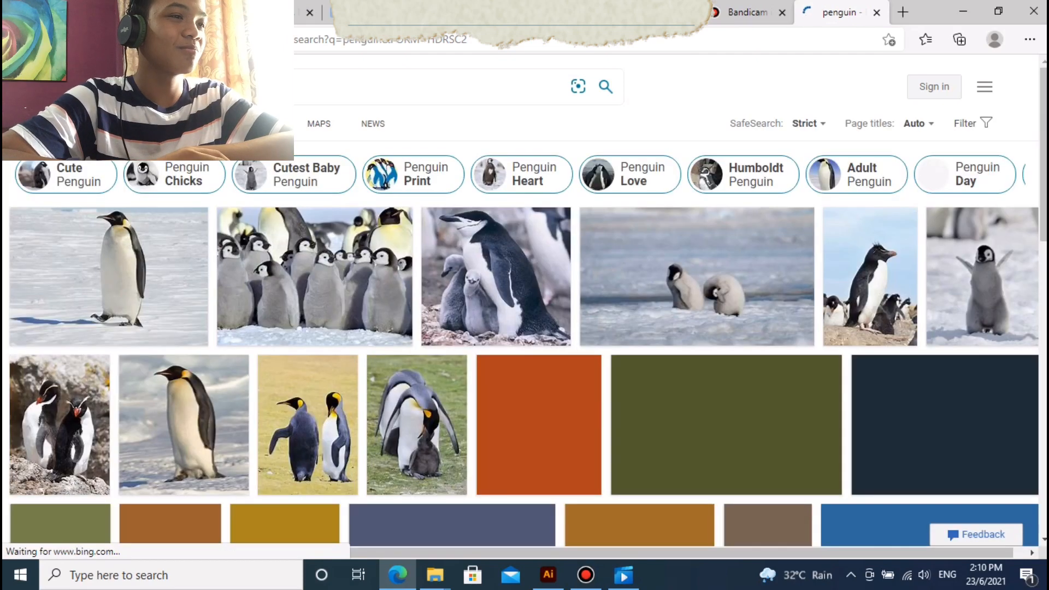
pyautogui.scroll(-2, 417, 301)
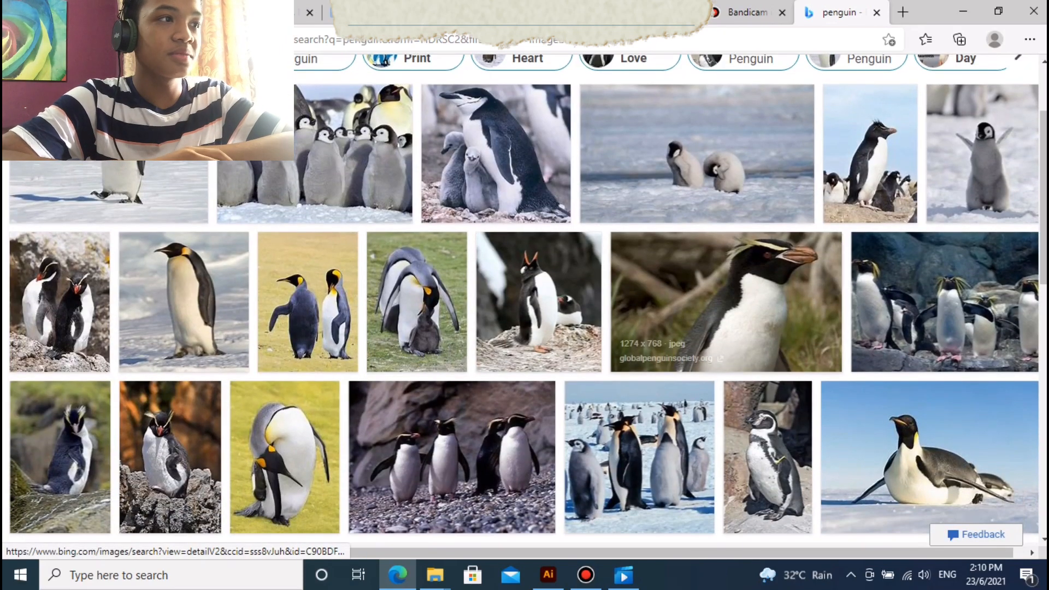
# Open the picture of the walking emperor penguin as reference and switch to Illustrator
pyautogui.click(108, 192)
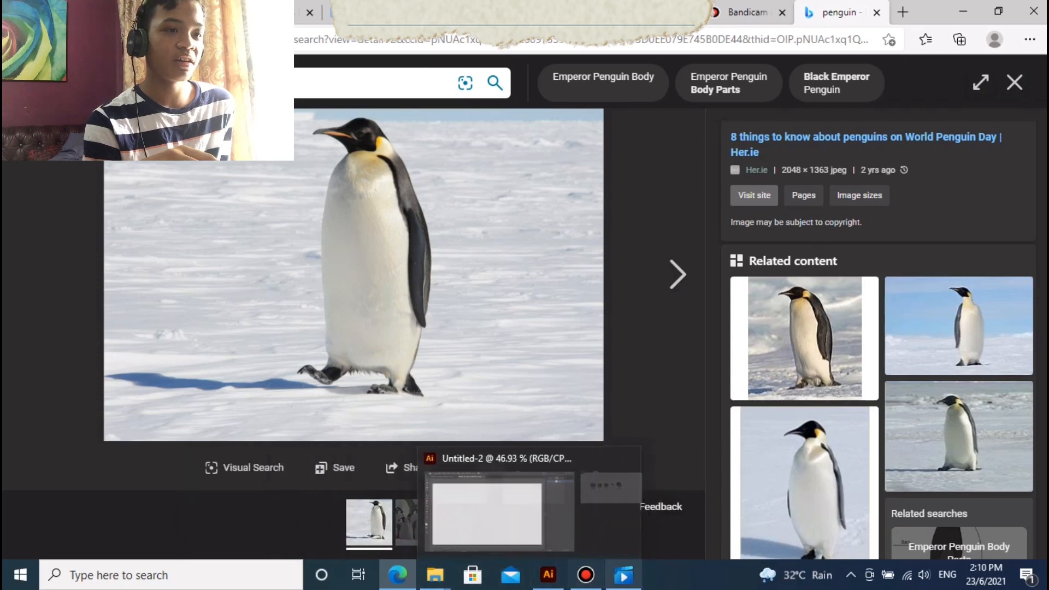
pyautogui.moveTo(548, 575)
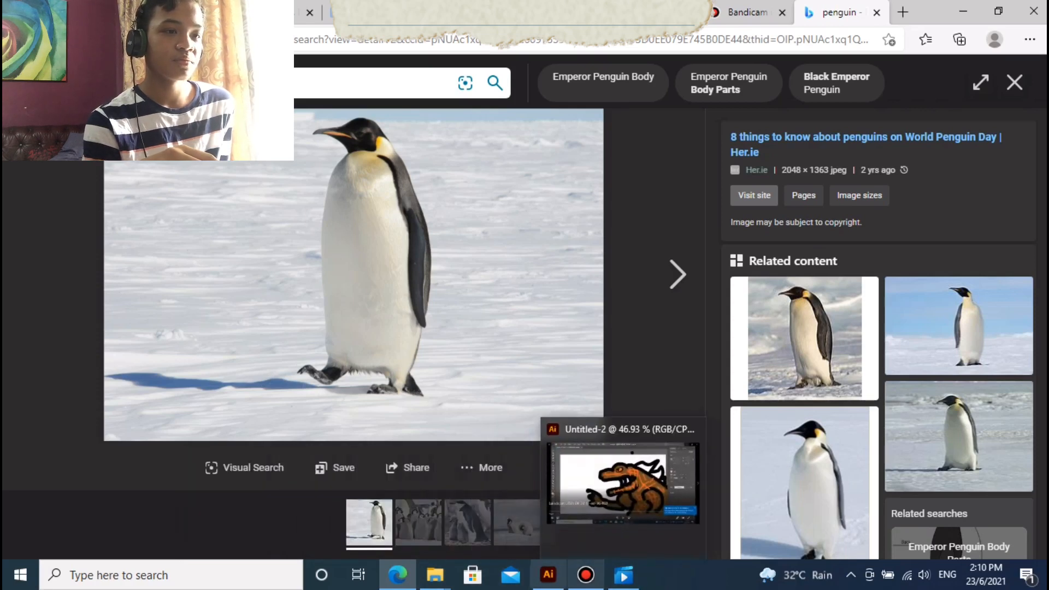
pyautogui.click(535, 513)
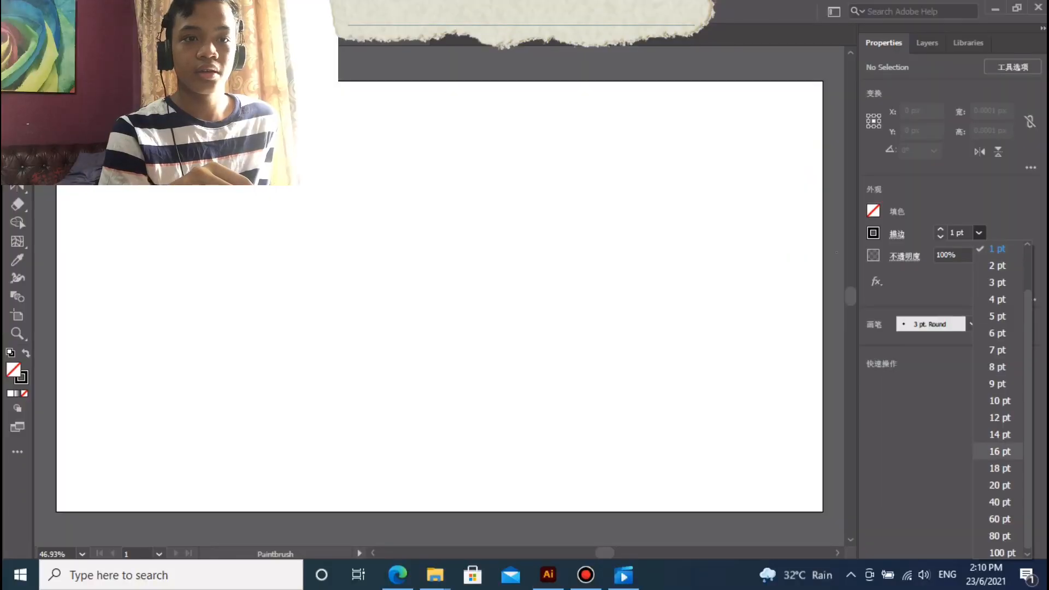
# Set the brush stroke to 16 pt and paint the penguin's beak, solid black head, throat and nape
pyautogui.click(999, 451)
pyautogui.moveTo(389, 247)
pyautogui.mouseDown()
pyautogui.moveTo(398, 216)
pyautogui.moveTo(475, 171)
pyautogui.moveTo(387, 231)
pyautogui.moveTo(503, 207)
pyautogui.moveTo(501, 184)
pyautogui.moveTo(479, 178)
pyautogui.moveTo(496, 146)
pyautogui.moveTo(552, 124)
pyautogui.moveTo(614, 175)
pyautogui.moveTo(586, 233)
pyautogui.moveTo(500, 236)
pyautogui.moveTo(563, 223)
pyautogui.moveTo(623, 290)
pyautogui.mouseUp()
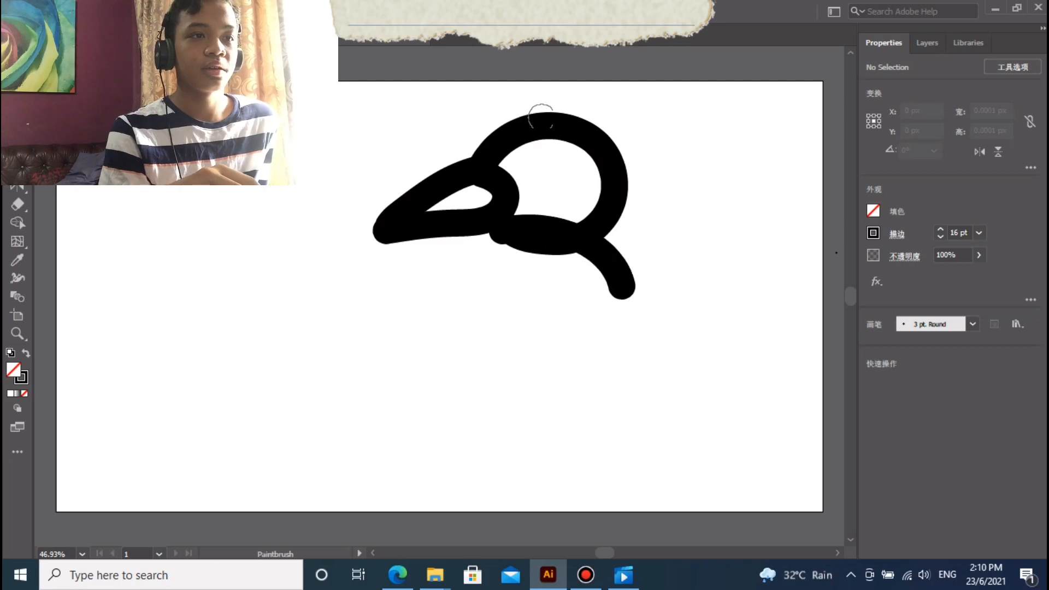
pyautogui.moveTo(571, 116)
pyautogui.mouseDown()
pyautogui.moveTo(628, 122)
pyautogui.moveTo(691, 218)
pyautogui.moveTo(679, 293)
pyautogui.mouseUp()
pyautogui.moveTo(546, 251); pyautogui.dragTo(572, 295)
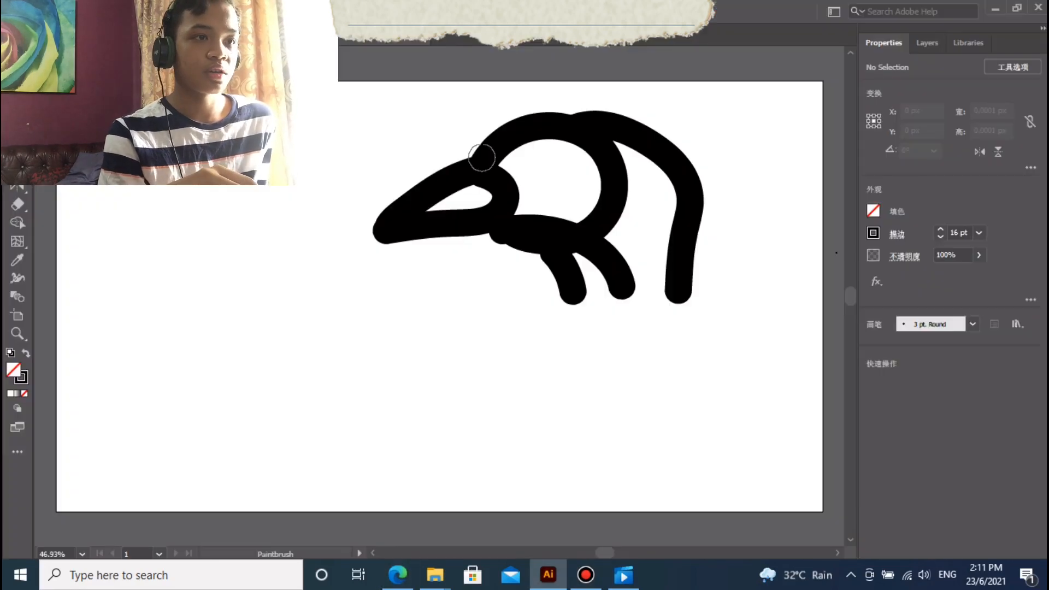
pyautogui.moveTo(488, 235); pyautogui.dragTo(565, 314)
pyautogui.moveTo(557, 131); pyautogui.dragTo(601, 112)
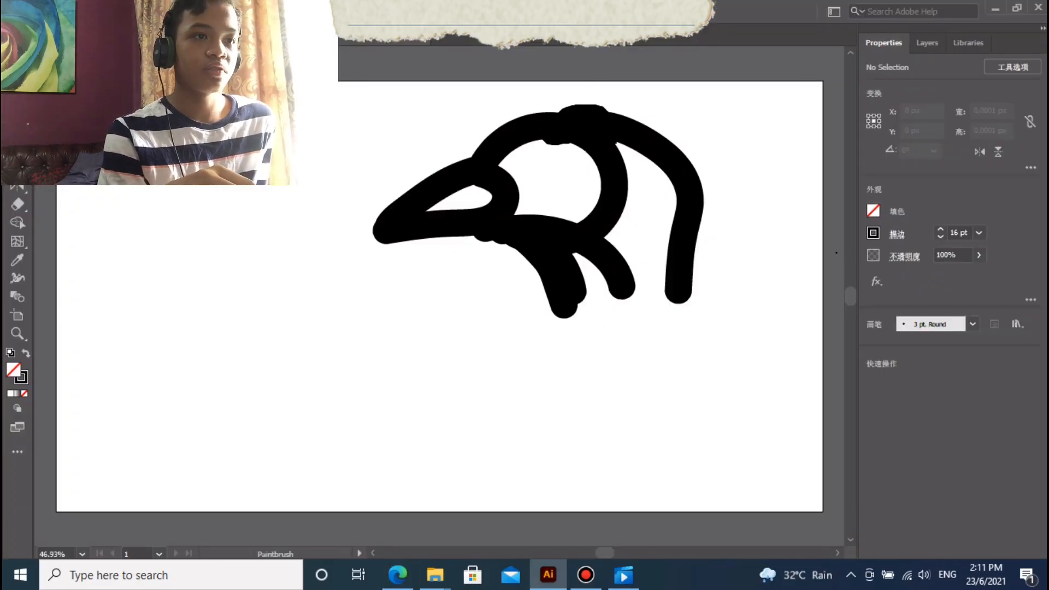
pyautogui.moveTo(523, 143); pyautogui.dragTo(655, 140)
pyautogui.press('v')
pyautogui.click(614, 185)
pyautogui.click(873, 232)
pyautogui.click(873, 211)
pyautogui.click(716, 344)
pyautogui.doubleClick(687, 208)
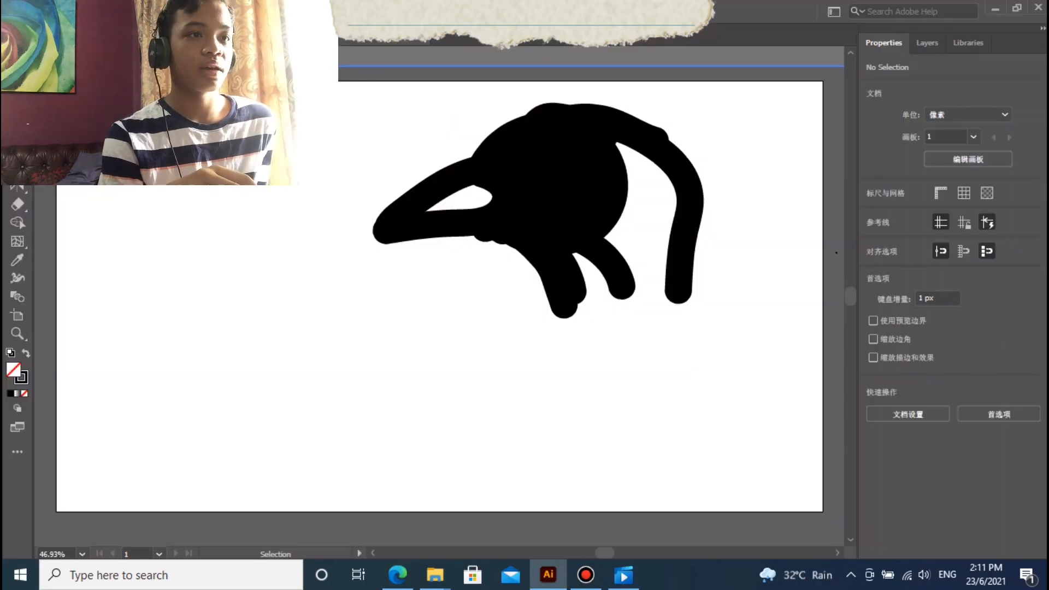
# Trim the uneven head edges with the Eraser and smooth the head outline with 12 pt black brush strokes, comparing it with the reference picture
pyautogui.hotkey('shift', 'e')
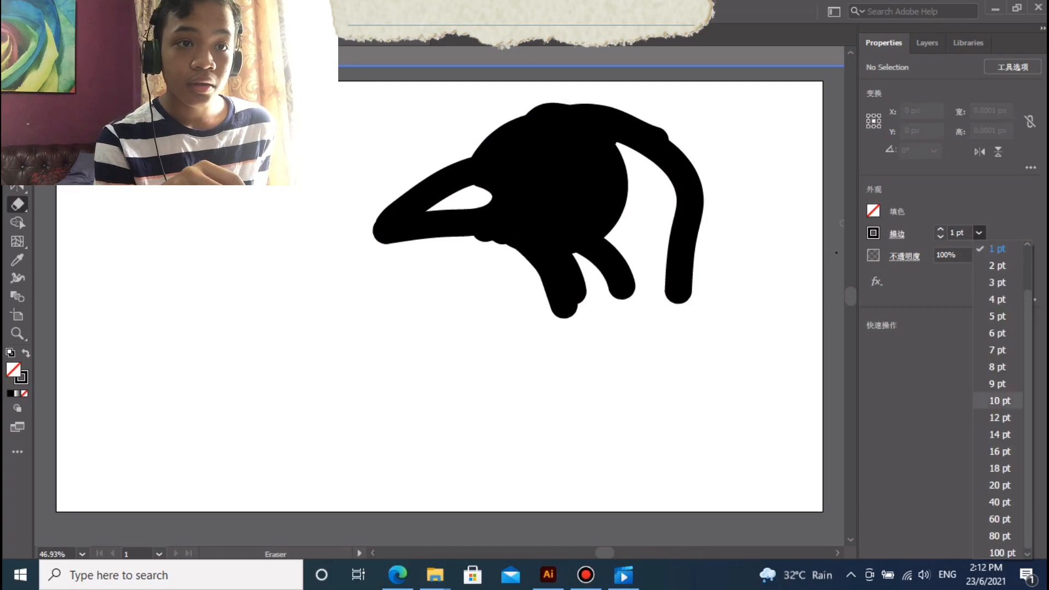
pyautogui.click(999, 417)
pyautogui.moveTo(525, 109)
pyautogui.mouseDown()
pyautogui.moveTo(639, 146)
pyautogui.moveTo(599, 251)
pyautogui.moveTo(621, 291)
pyautogui.mouseUp()
pyautogui.moveTo(492, 146)
pyautogui.mouseDown()
pyautogui.moveTo(563, 128)
pyautogui.moveTo(550, 126)
pyautogui.mouseUp()
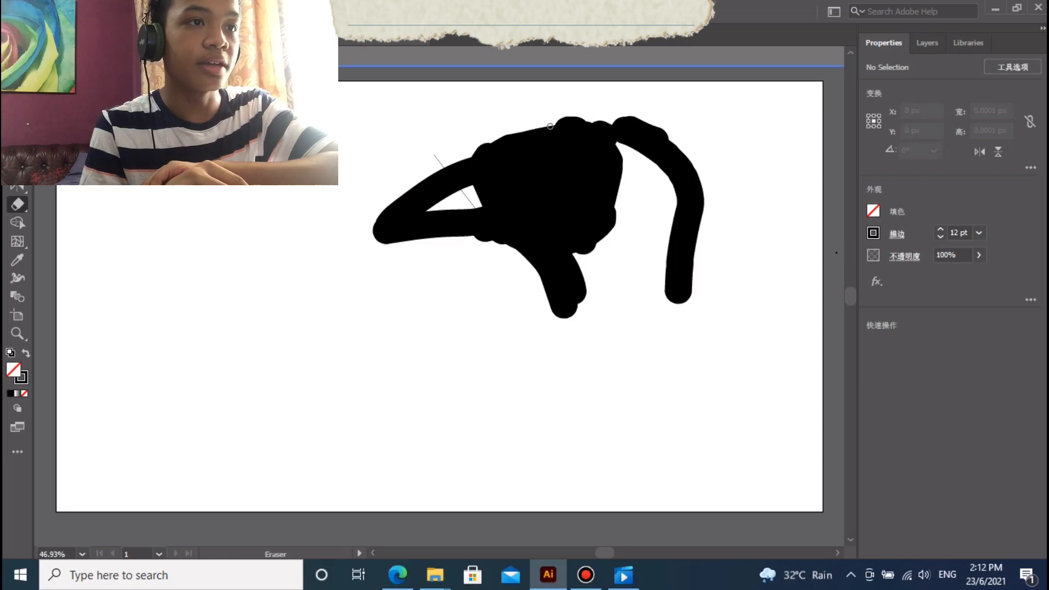
pyautogui.moveTo(685, 142); pyautogui.dragTo(625, 131)
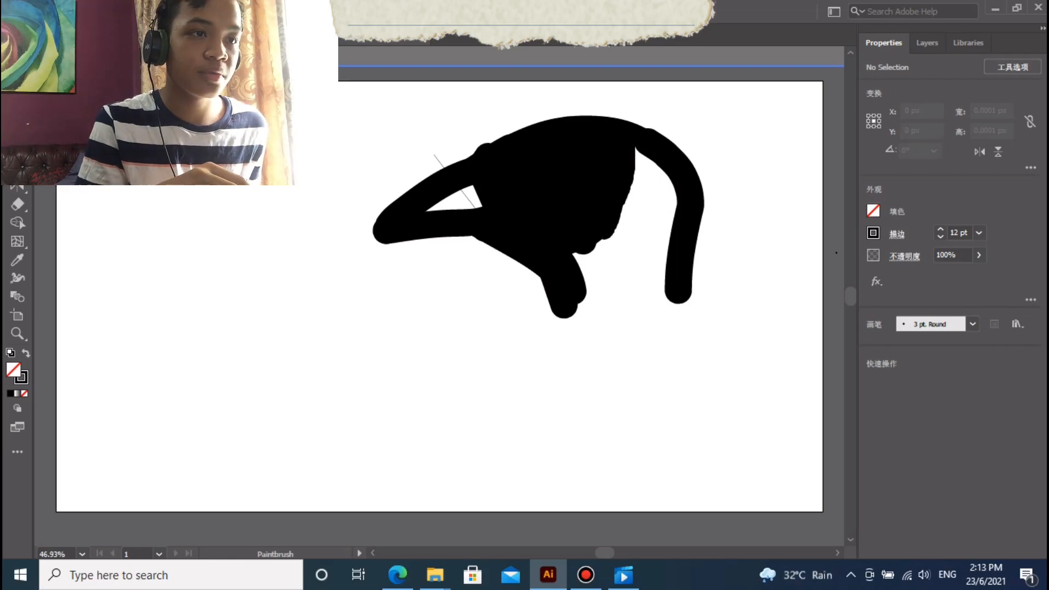
pyautogui.hotkey('alt', 'Tab')
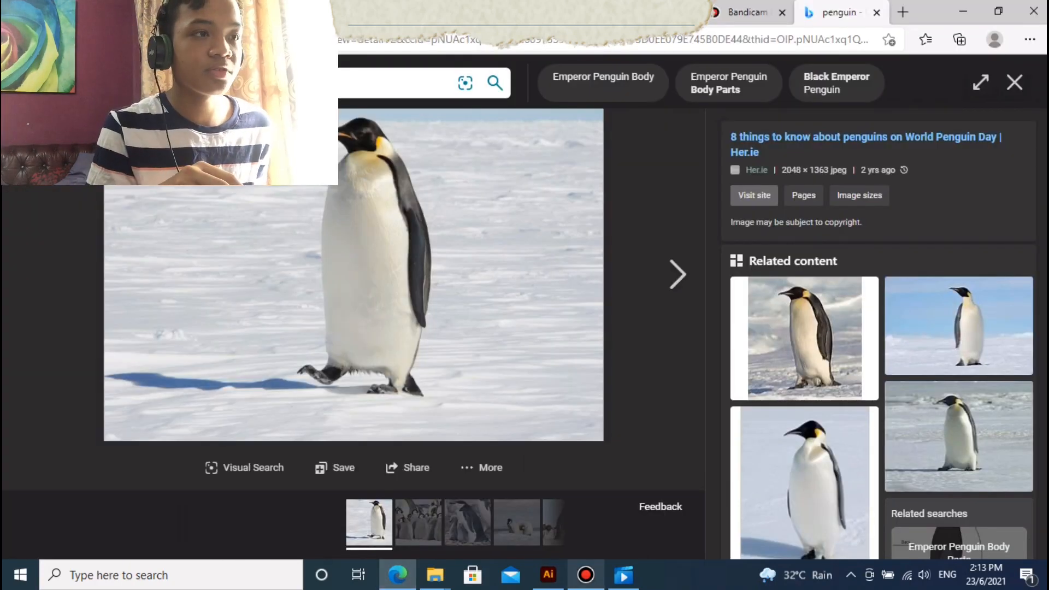
pyautogui.hotkey('alt', 'Tab')
# Dismiss the new layer options and exit isolation mode on Layer 1
pyautogui.hotkey('ctrl', 'alt', 'l')
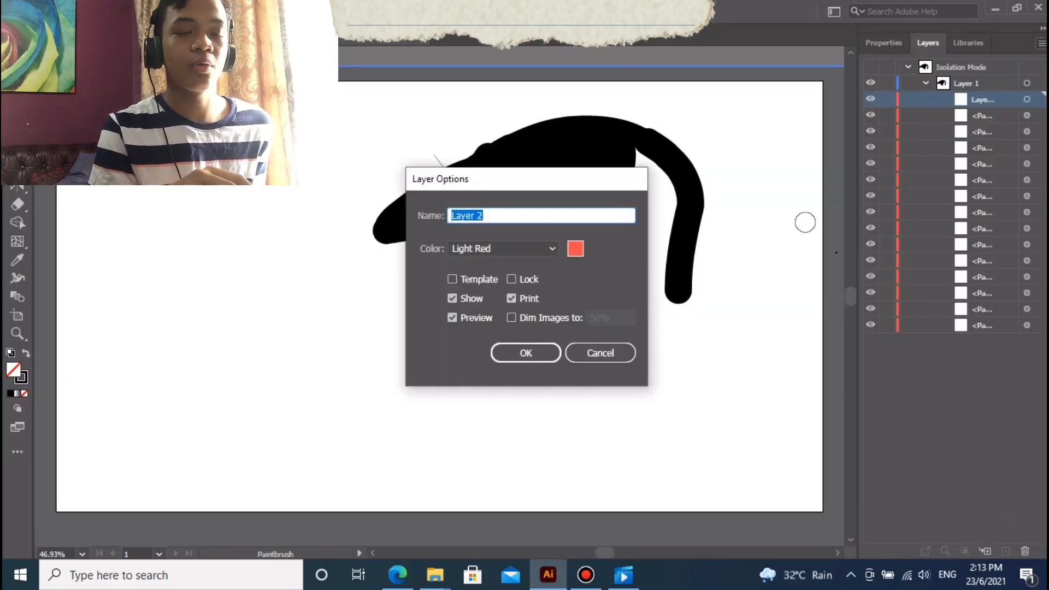
pyautogui.press('Escape')
pyautogui.click(1041, 43)
pyautogui.click(929, 178)
# Create a new layer named Layer 2 and move it below Layer 1
pyautogui.click(1041, 42)
pyautogui.click(901, 49)
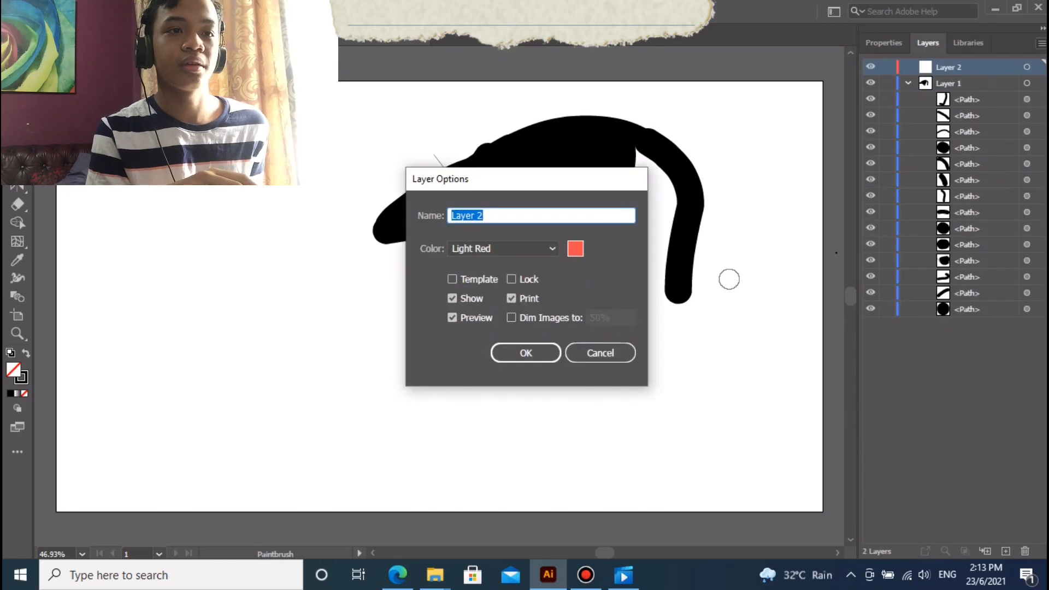
pyautogui.click(599, 354)
pyautogui.click(1041, 43)
pyautogui.click(901, 49)
pyautogui.press('Return')
pyautogui.moveTo(948, 67); pyautogui.dragTo(948, 316)
# Set the brush stroke colour to red and paint the gap inside the beak on Layer 2
pyautogui.click(808, 276)
pyautogui.click(883, 43)
pyautogui.press('p')
pyautogui.click(873, 233)
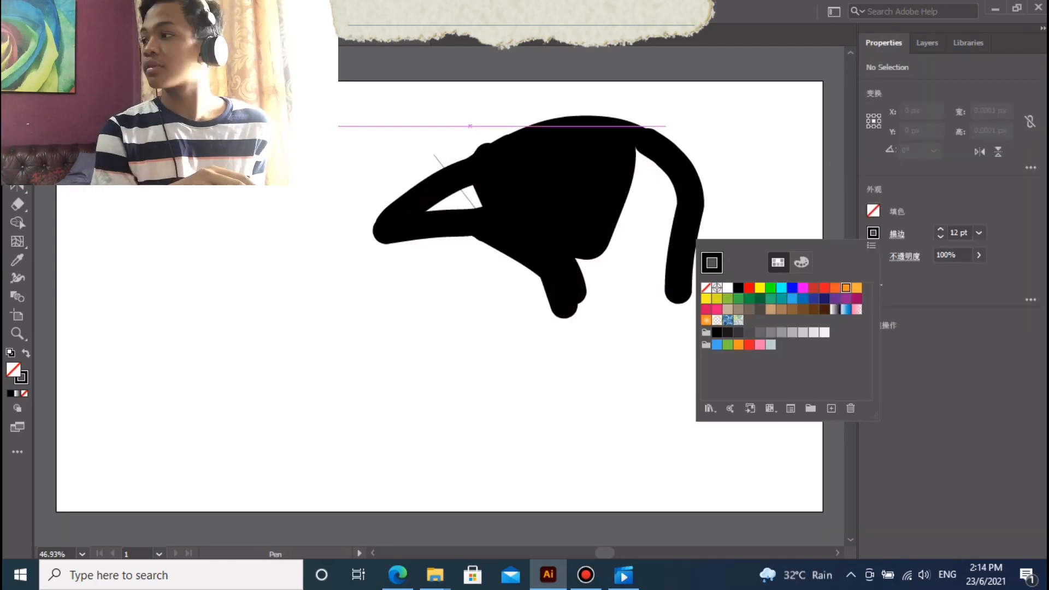
pyautogui.press('Escape')
pyautogui.press('b')
pyautogui.moveTo(462, 201); pyautogui.dragTo(471, 195)
pyautogui.hotkey('ctrl', 'z')
pyautogui.click(102, 11)
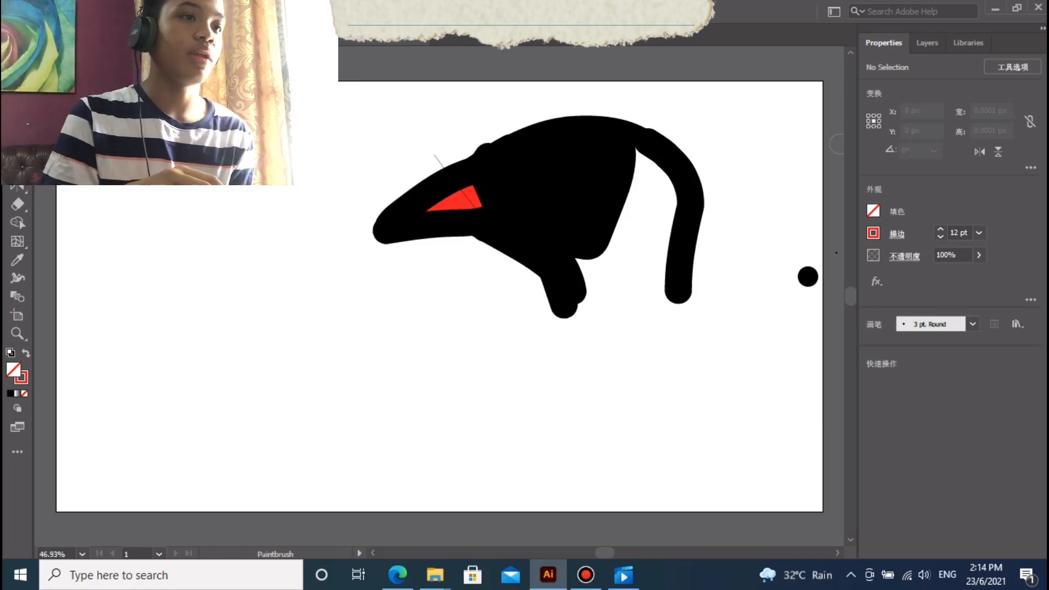
# Check the penguin reference, set the stroke to light grey and paint both sides of the body down to the artboard's lower edge
pyautogui.click(398, 575)
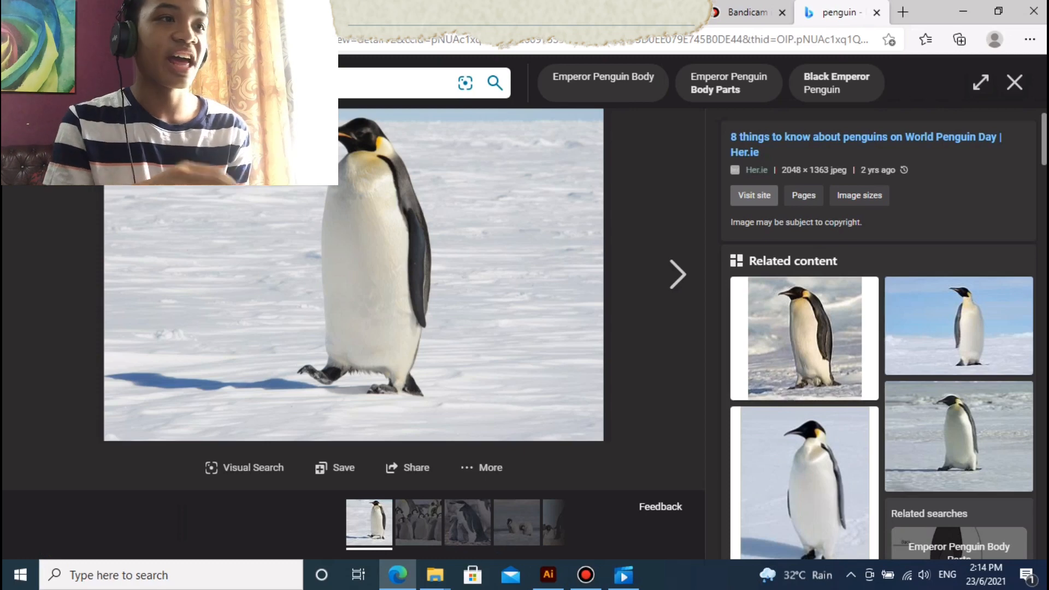
pyautogui.click(548, 574)
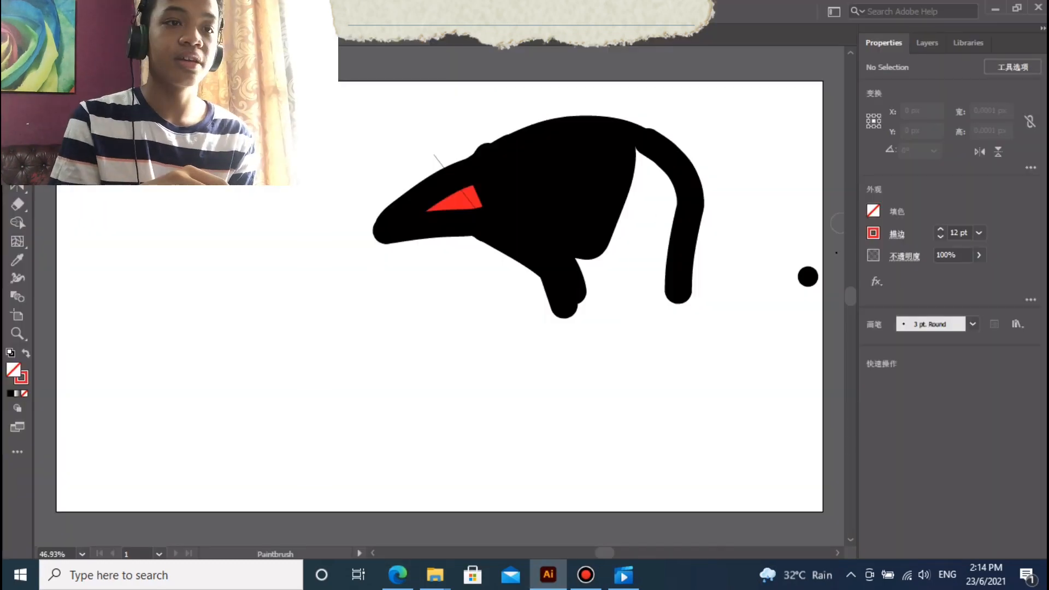
pyautogui.click(873, 233)
pyautogui.click(765, 328)
pyautogui.moveTo(558, 314); pyautogui.dragTo(488, 507)
pyautogui.moveTo(686, 297); pyautogui.dragTo(715, 519)
# Erase the bump on the throat and smooth the rear lower edge of the head with a black brush stroke
pyautogui.hotkey('shift', 'e')
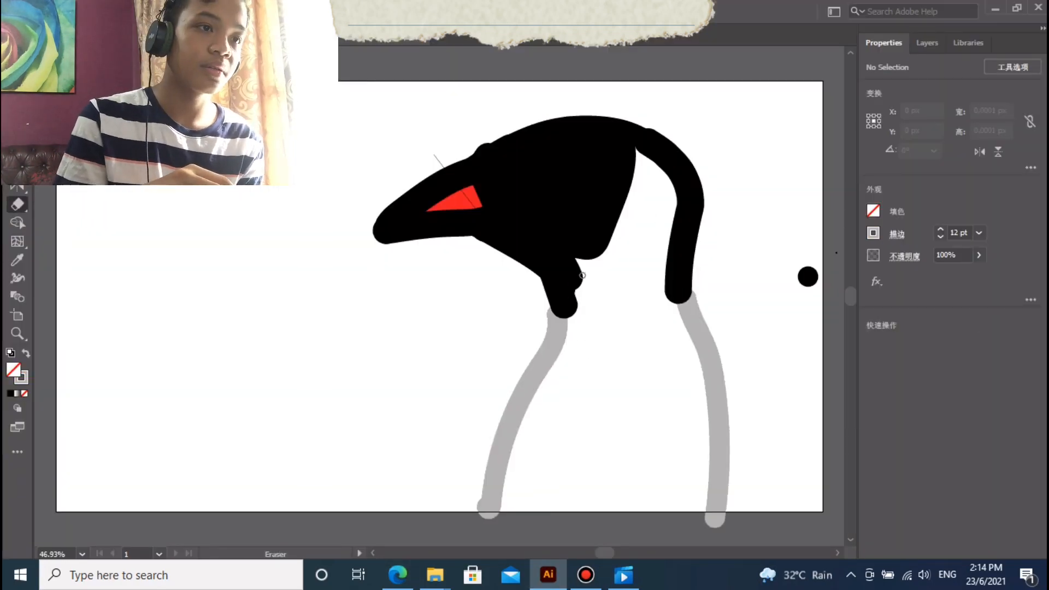
pyautogui.moveTo(582, 275)
pyautogui.mouseDown()
pyautogui.moveTo(574, 257)
pyautogui.moveTo(566, 263)
pyautogui.moveTo(578, 268)
pyautogui.moveTo(611, 219)
pyautogui.mouseUp()
pyautogui.press('b')
pyautogui.click(873, 233)
pyautogui.click(746, 268)
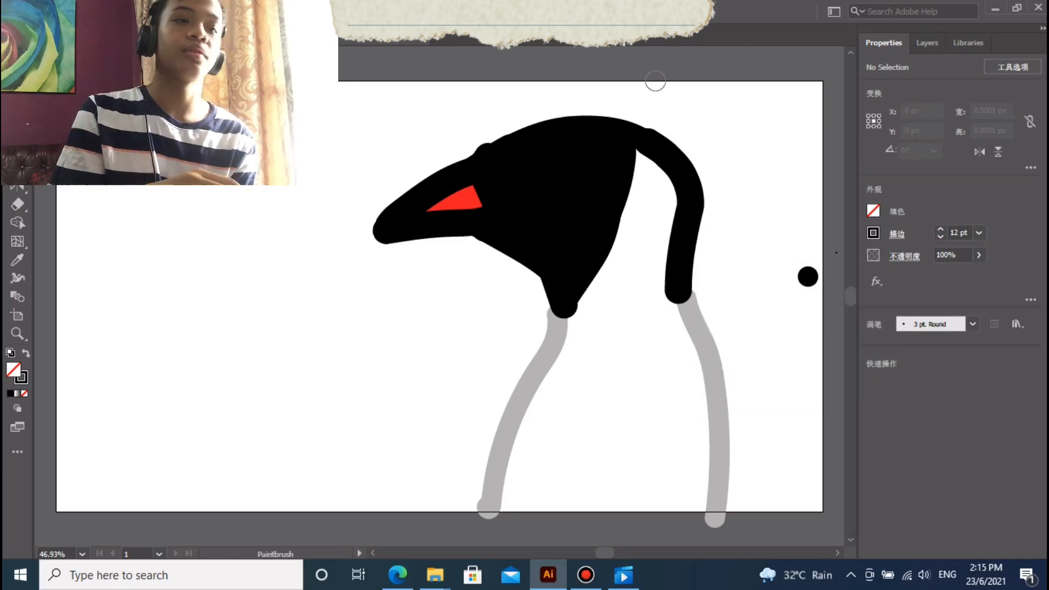
# Paint the black outline of the wing over the rear side of the body, comparing it with the reference picture
pyautogui.click(398, 574)
pyautogui.click(548, 574)
pyautogui.moveTo(669, 336)
pyautogui.mouseDown()
pyautogui.moveTo(649, 342)
pyautogui.moveTo(741, 366)
pyautogui.moveTo(695, 418)
pyautogui.moveTo(718, 363)
pyautogui.moveTo(737, 421)
pyautogui.moveTo(732, 456)
pyautogui.moveTo(693, 515)
pyautogui.mouseUp()
pyautogui.hotkey('ctrl', 'z')
pyautogui.hotkey('ctrl', 'z')
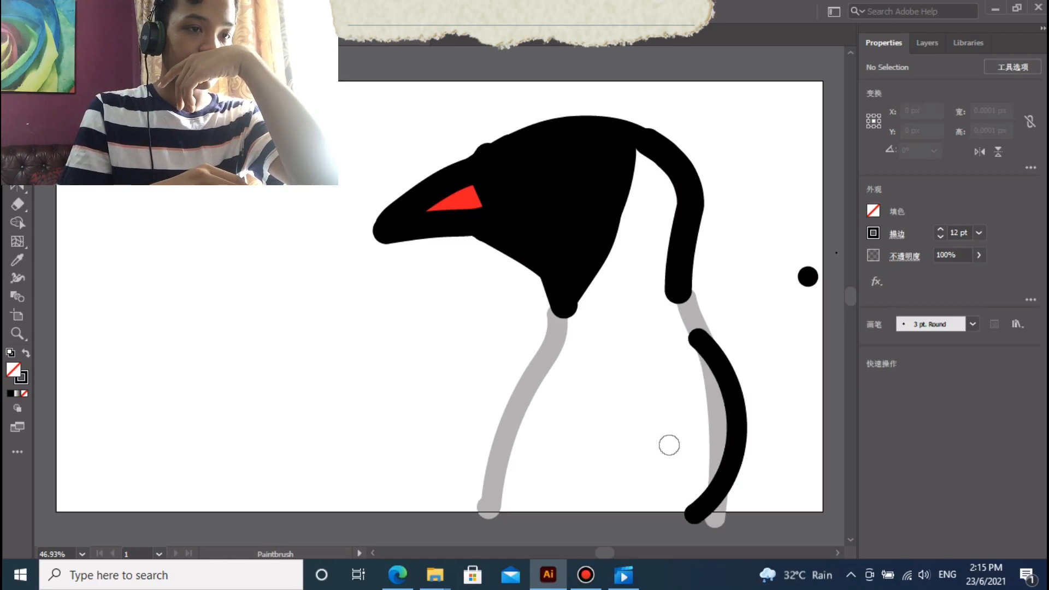
pyautogui.moveTo(644, 392)
pyautogui.mouseDown()
pyautogui.moveTo(680, 433)
pyautogui.moveTo(690, 476)
pyautogui.mouseUp()
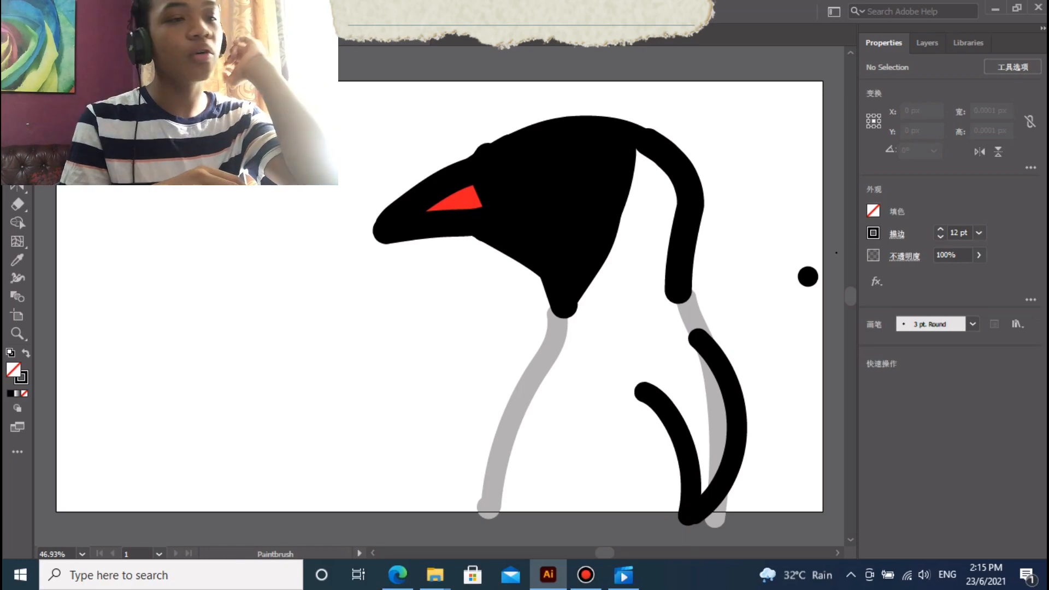
pyautogui.click(398, 574)
pyautogui.click(548, 575)
pyautogui.moveTo(631, 282); pyautogui.dragTo(649, 397)
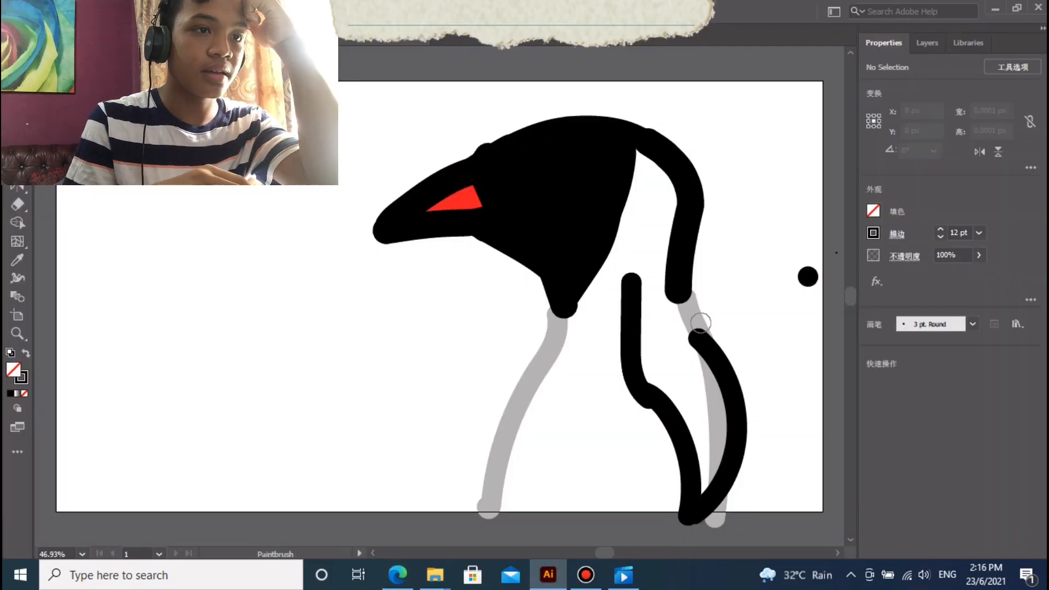
# Set the brush stroke to dark grey and paint an eye patch on the head on Layer 1
pyautogui.click(873, 233)
pyautogui.click(734, 288)
pyautogui.moveTo(511, 180); pyautogui.dragTo(537, 197)
pyautogui.hotkey('ctrl', 'z')
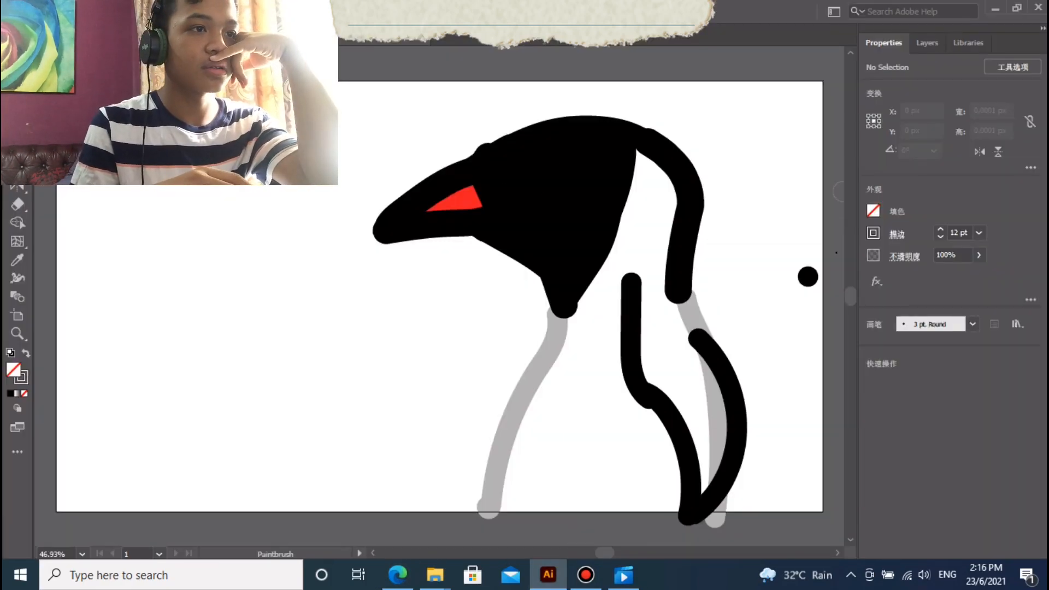
pyautogui.click(927, 43)
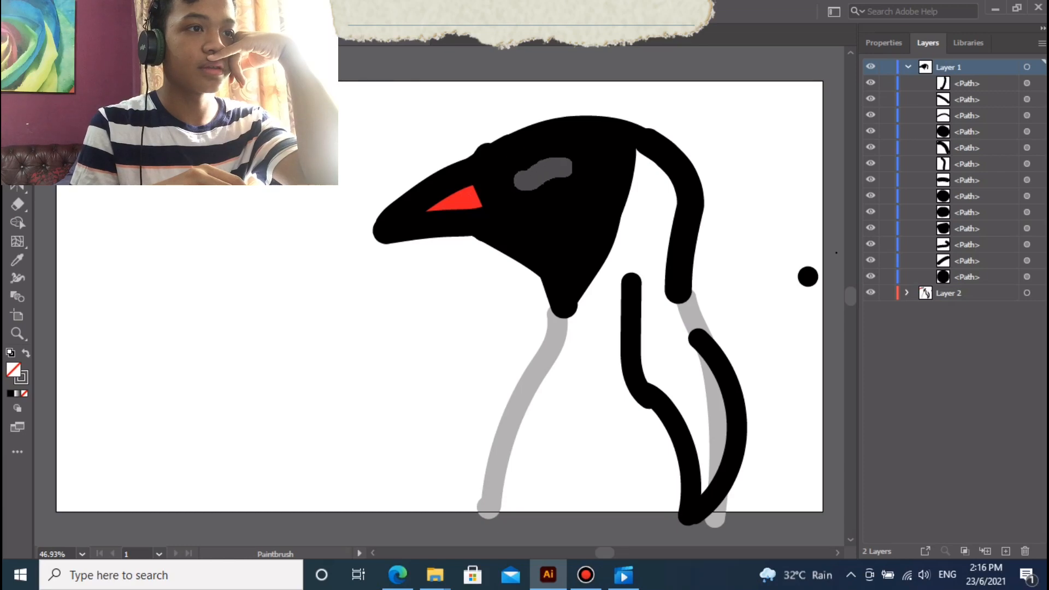
pyautogui.click(884, 42)
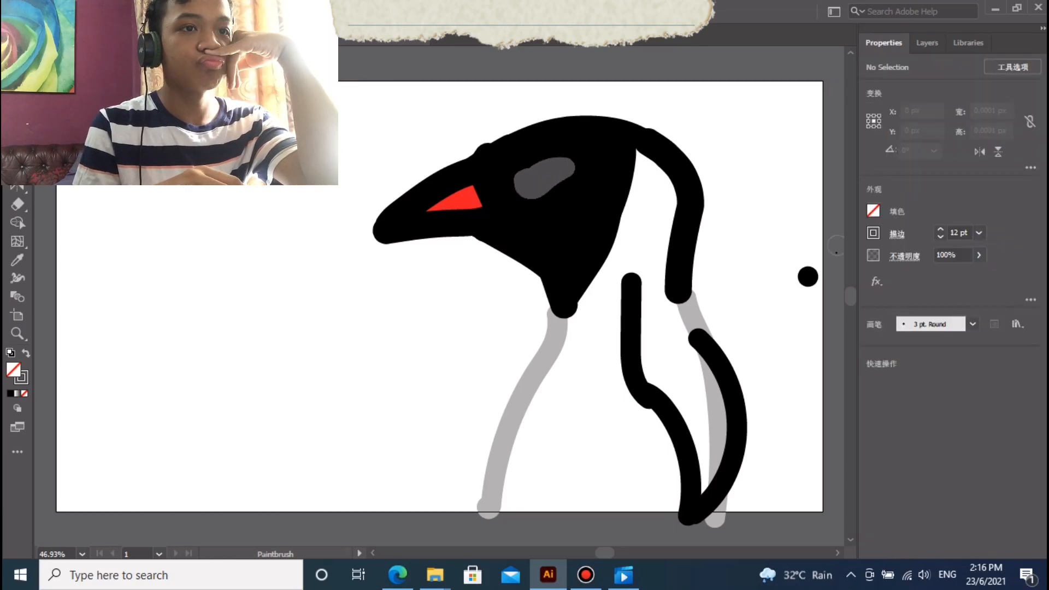
# Set the brush stroke to black, paint the pupil in the eye patch and fill the upper gap between head and nape
pyautogui.click(873, 233)
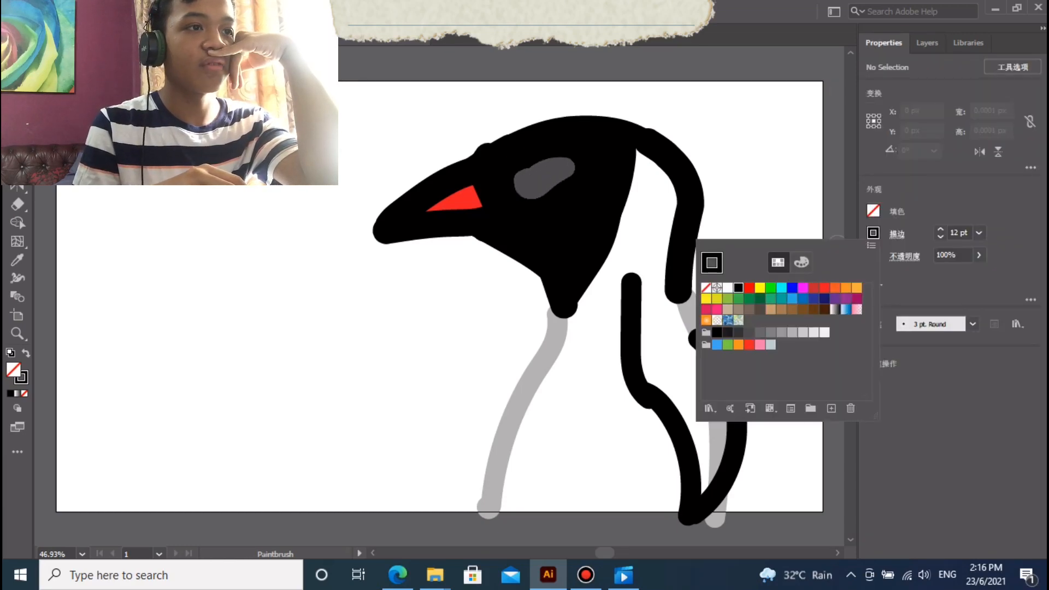
pyautogui.click(526, 169)
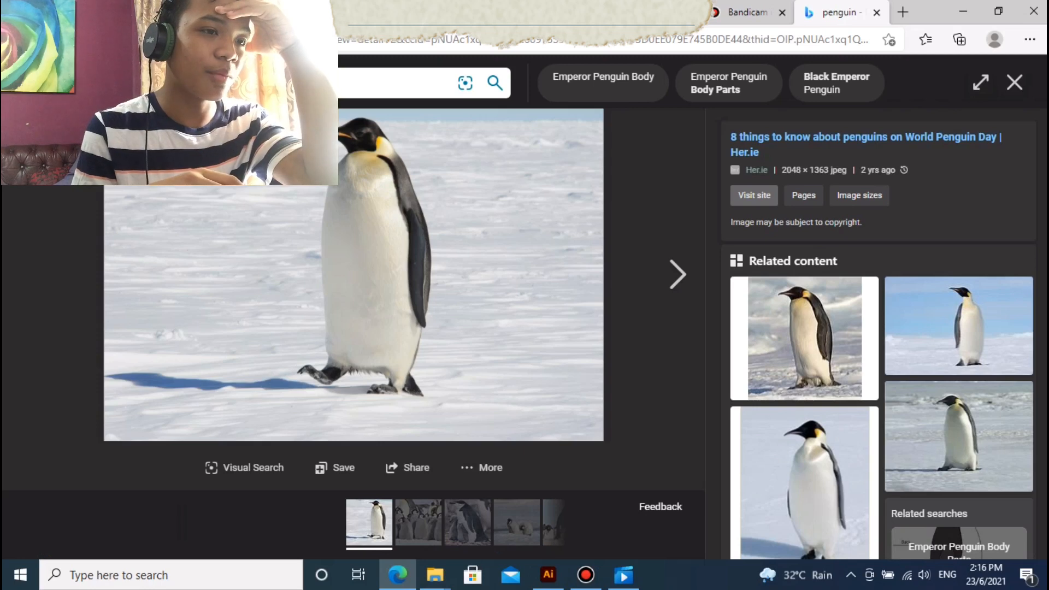
pyautogui.click(549, 575)
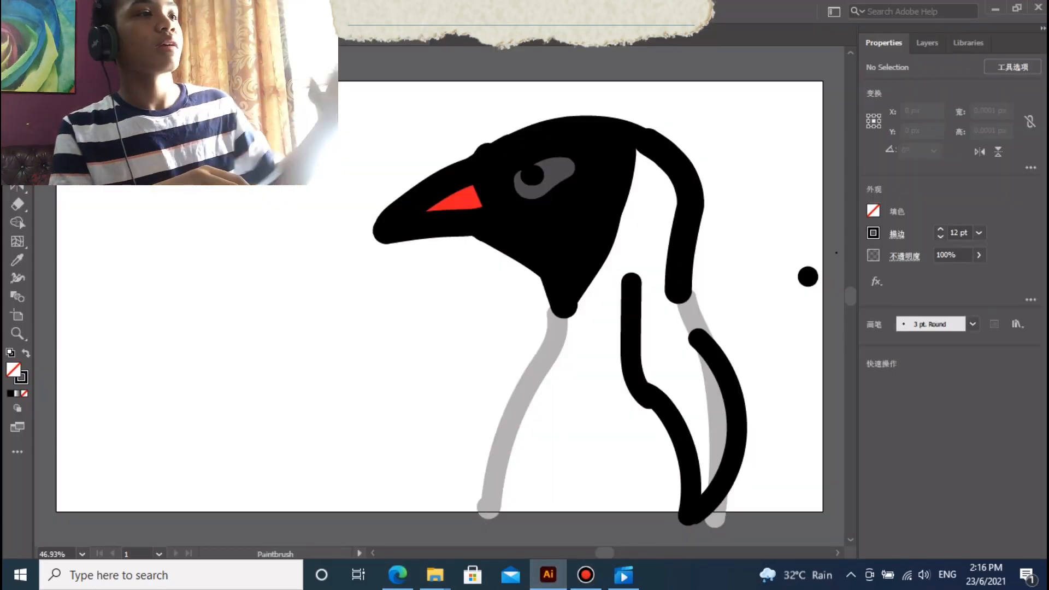
pyautogui.moveTo(653, 159)
pyautogui.mouseDown()
pyautogui.moveTo(652, 196)
pyautogui.moveTo(622, 212)
pyautogui.moveTo(640, 153)
pyautogui.mouseUp()
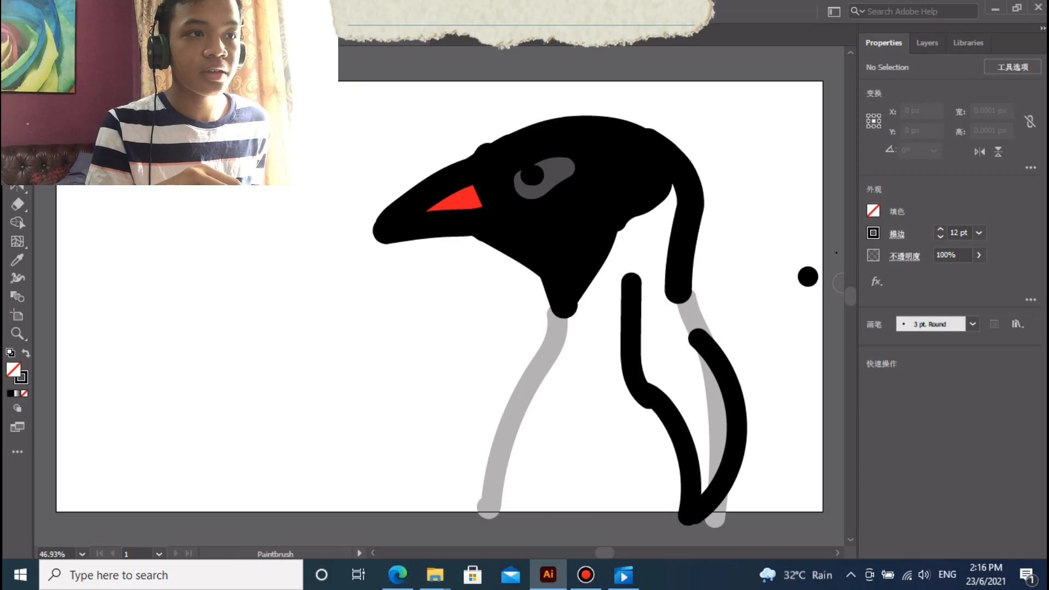
# Set the brush stroke to orange and paint a patch on the neck behind the throat
pyautogui.click(873, 233)
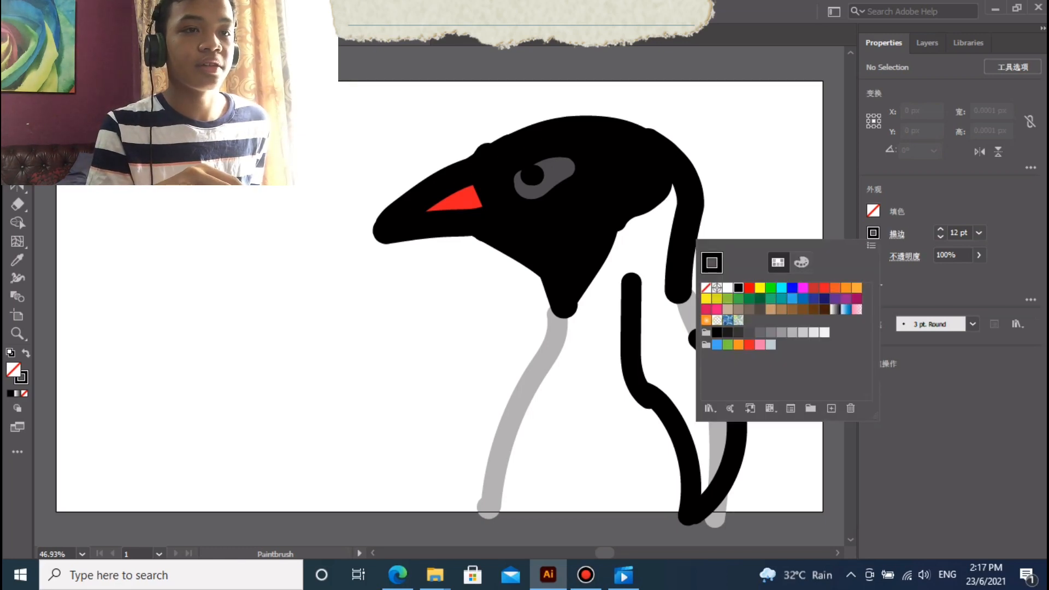
pyautogui.click(845, 288)
pyautogui.press('Escape')
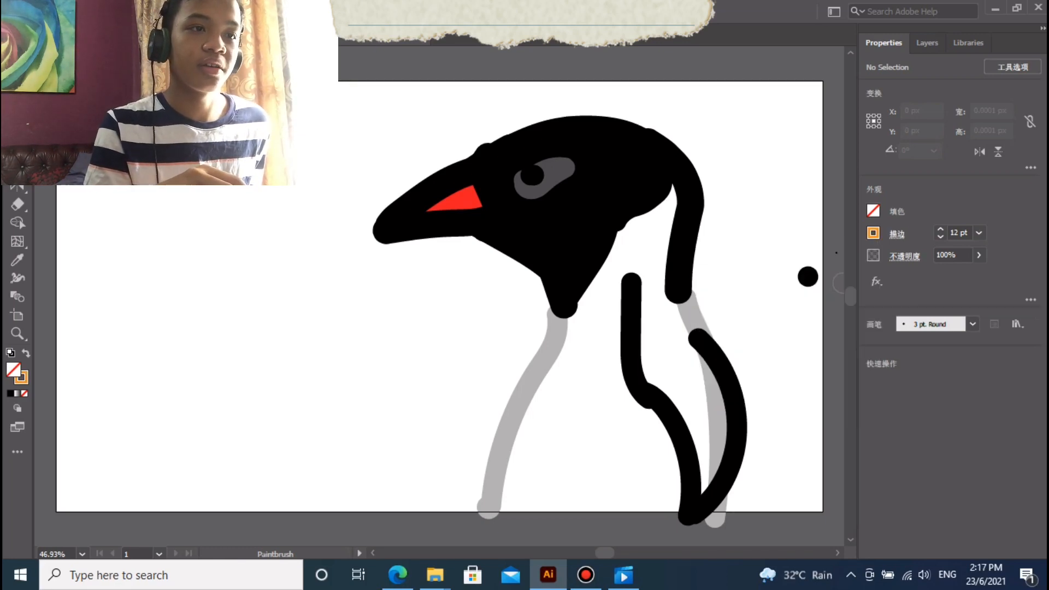
pyautogui.moveTo(627, 228)
pyautogui.mouseDown()
pyautogui.moveTo(618, 236)
pyautogui.moveTo(638, 225)
pyautogui.moveTo(582, 295)
pyautogui.moveTo(653, 216)
pyautogui.moveTo(634, 273)
pyautogui.mouseUp()
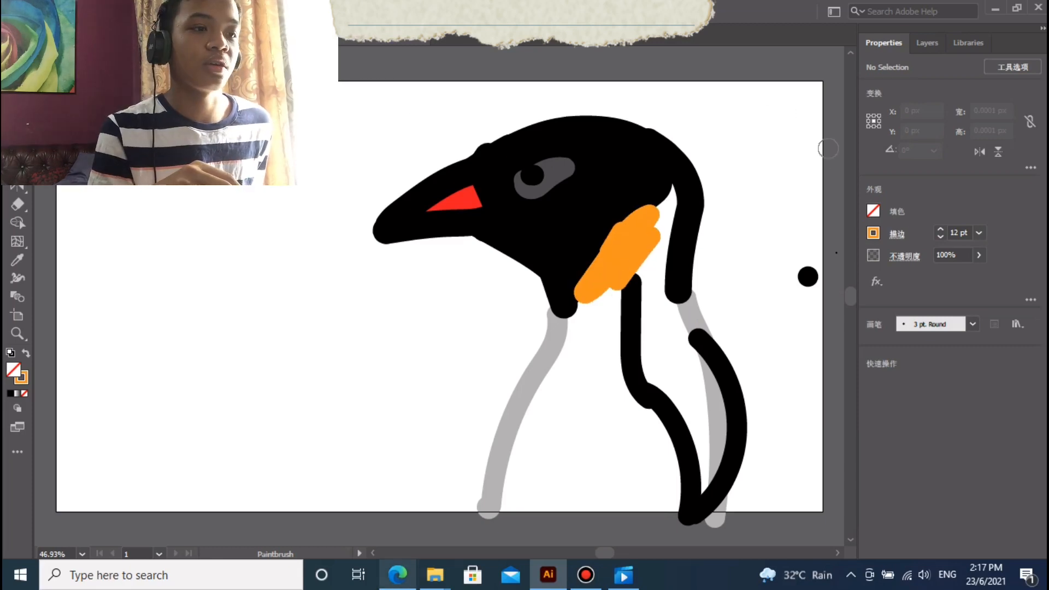
# Set the brush stroke to black and fill the interior of the wing outline, comparing it with the reference picture
pyautogui.click(398, 574)
pyautogui.click(548, 574)
pyautogui.click(873, 233)
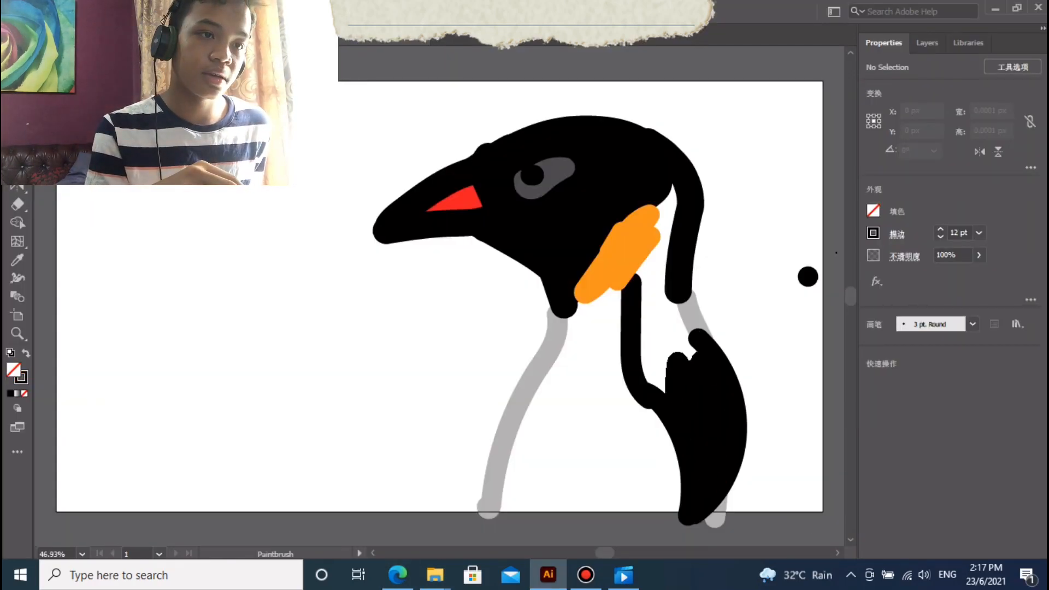
pyautogui.click(398, 574)
pyautogui.click(548, 574)
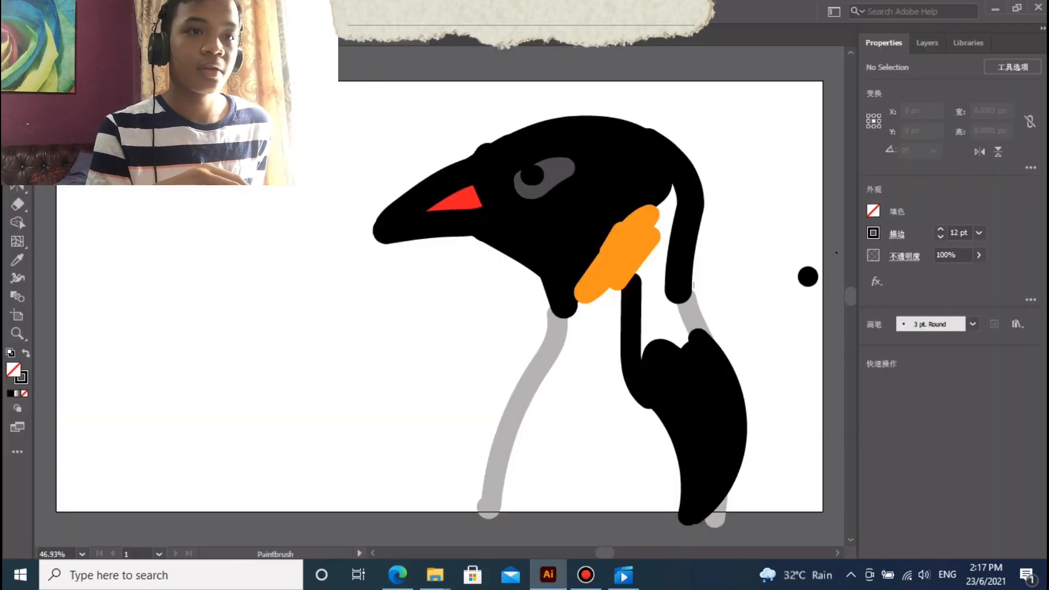
# Set the brush stroke to very dark grey, paint the shoulder between neck and wing, and undo the last stroke up the nape
pyautogui.click(873, 233)
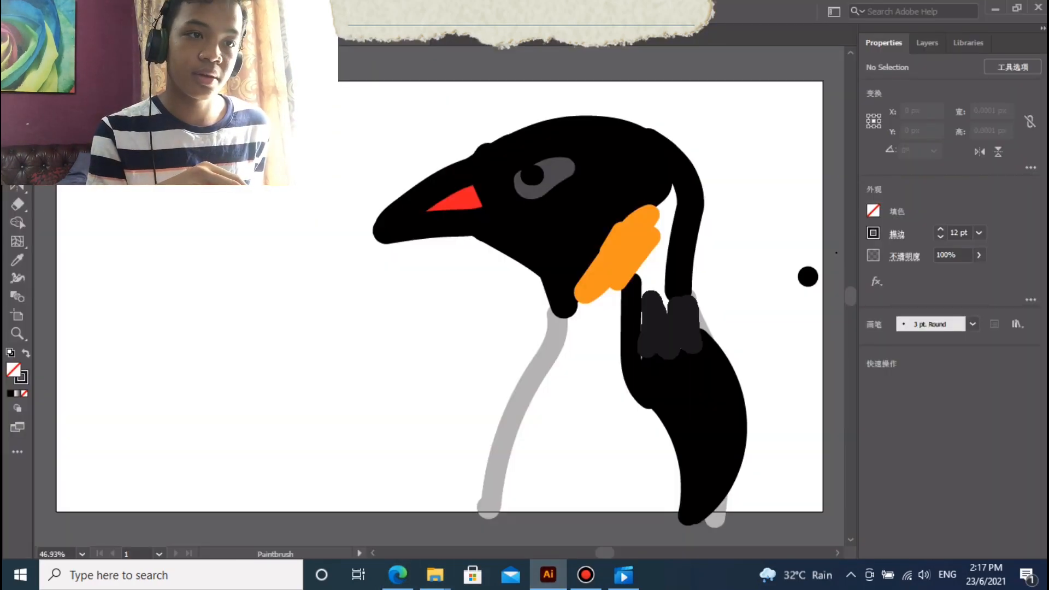
pyautogui.moveTo(647, 347)
pyautogui.mouseDown()
pyautogui.moveTo(650, 270)
pyautogui.moveTo(672, 200)
pyautogui.mouseUp()
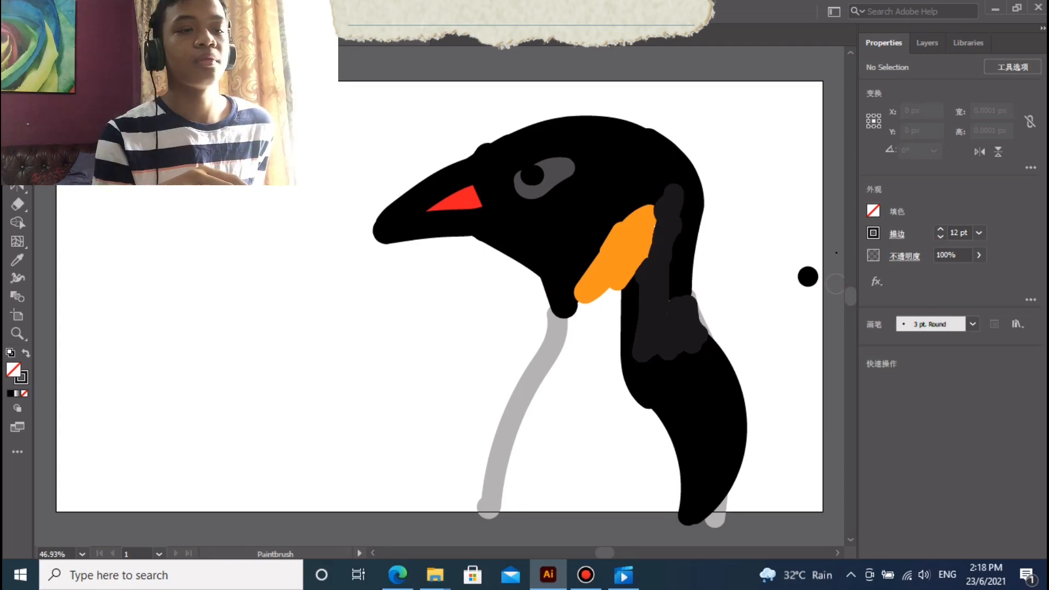
pyautogui.click(397, 574)
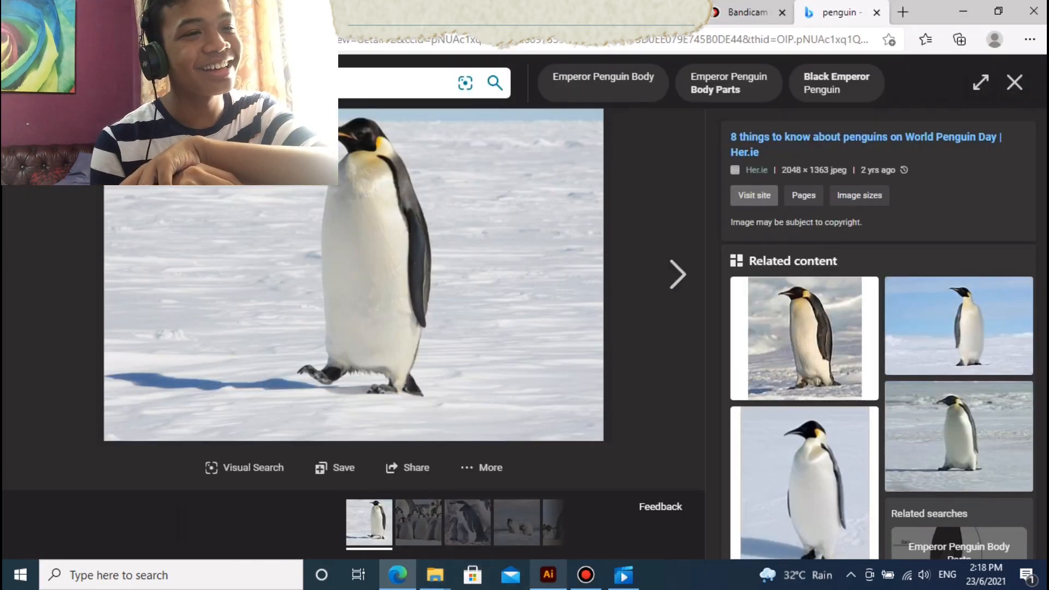
pyautogui.click(548, 574)
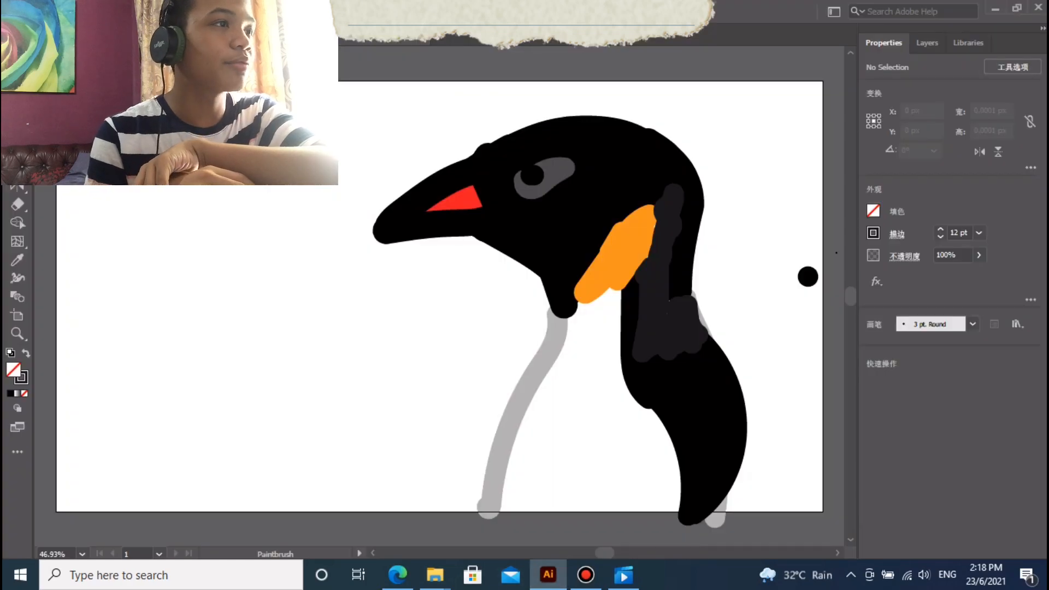
pyautogui.click(103, 11)
pyautogui.click(143, 28)
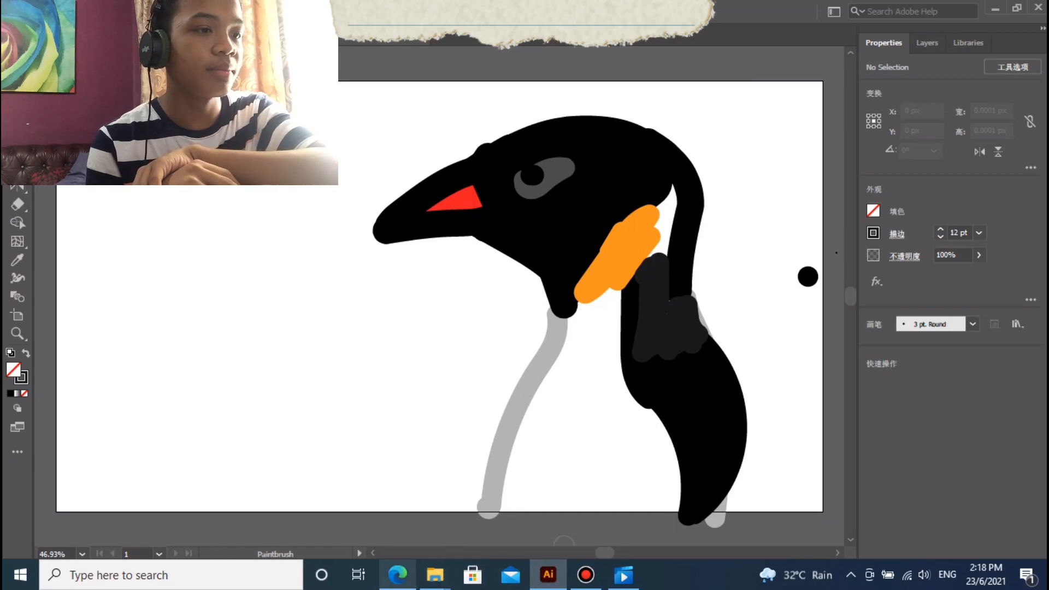
# Check the penguin reference picture in the browser, return to Illustrator and make Layer 2 the active layer
pyautogui.click(397, 574)
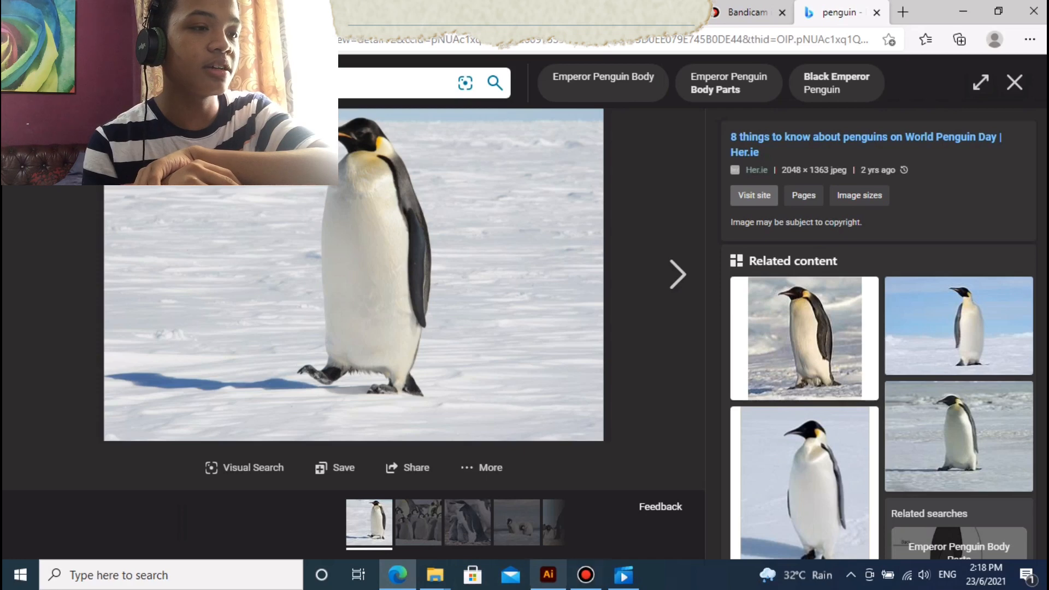
pyautogui.moveTo(435, 574)
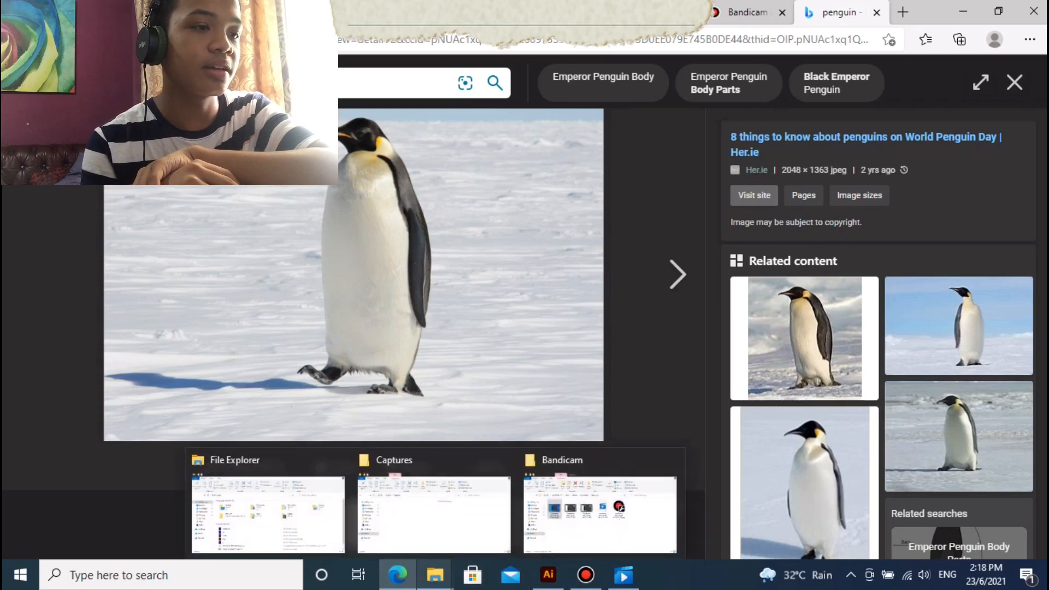
pyautogui.click(548, 574)
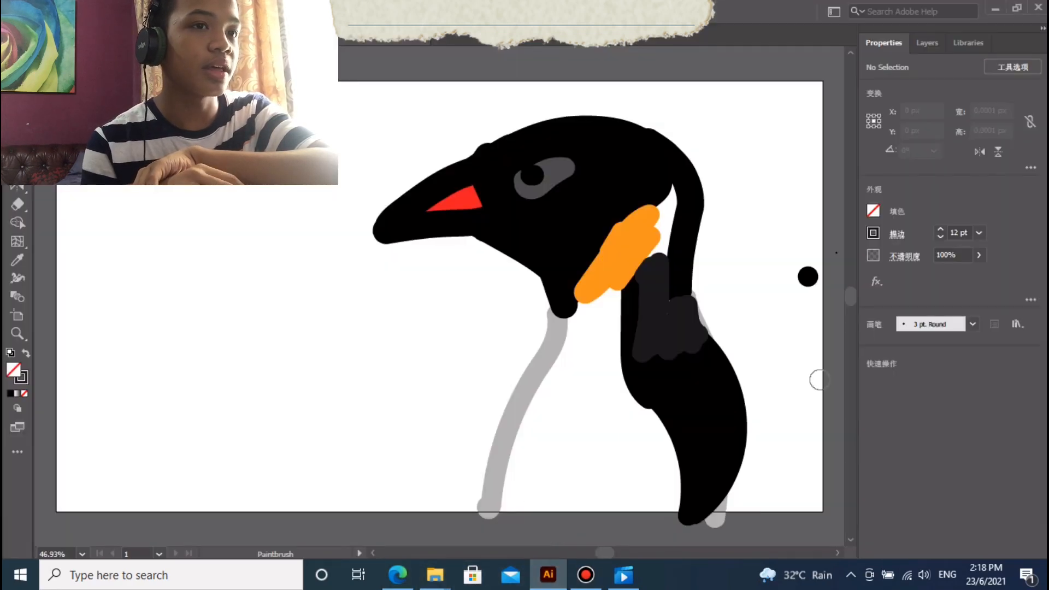
pyautogui.click(927, 42)
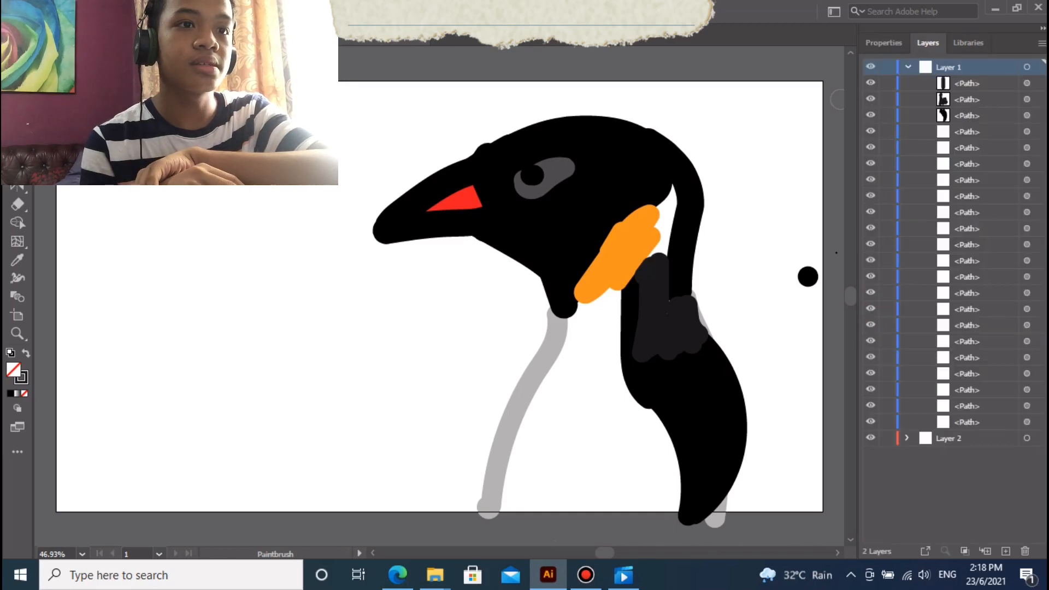
pyautogui.click(962, 438)
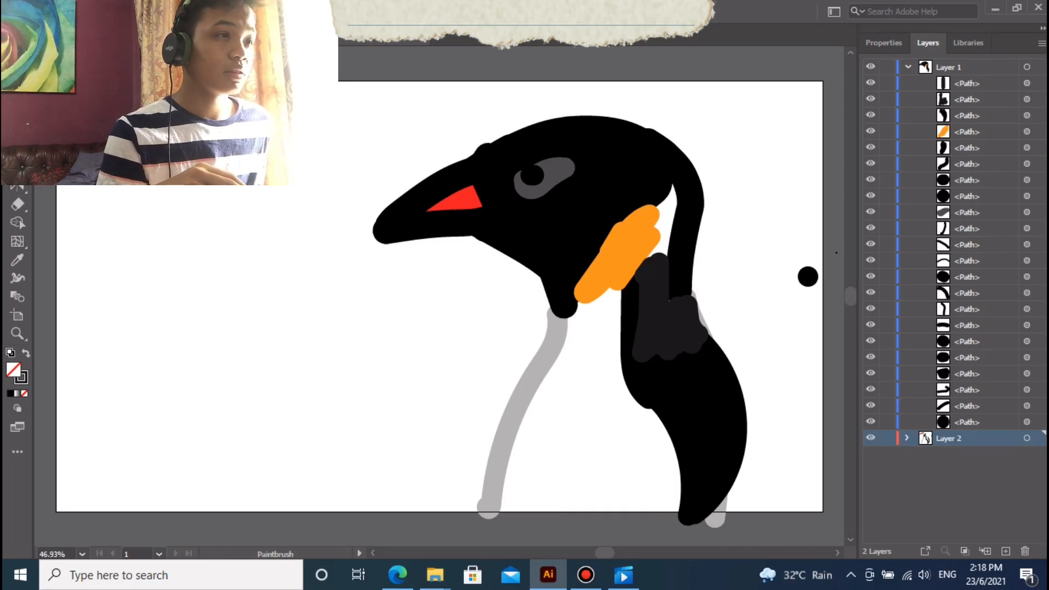
# Set the brush stroke to light grey and paint a broad shading strip down the front of the neck and breast
pyautogui.click(883, 43)
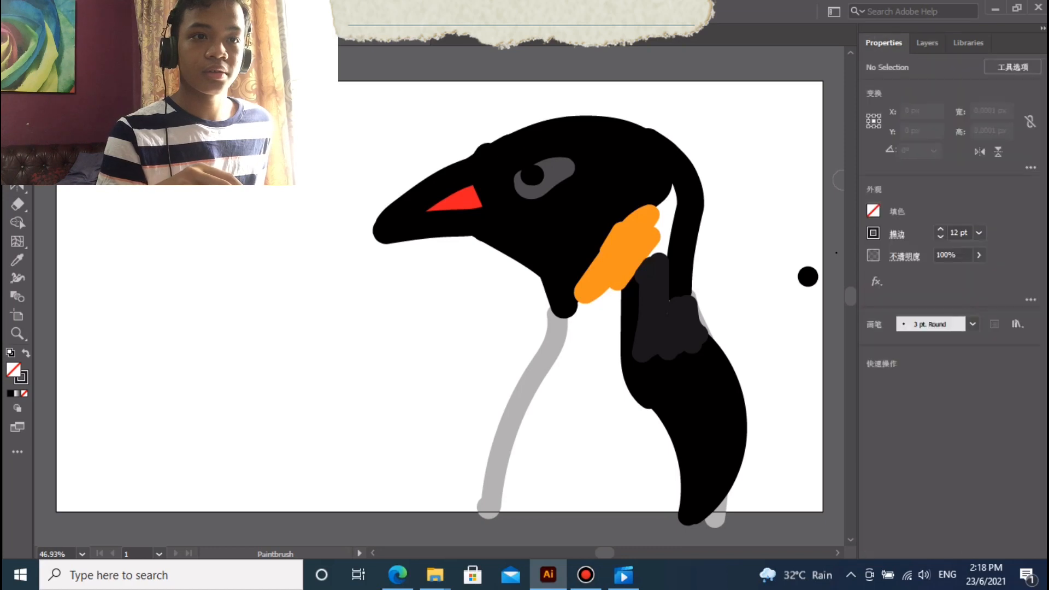
pyautogui.click(872, 232)
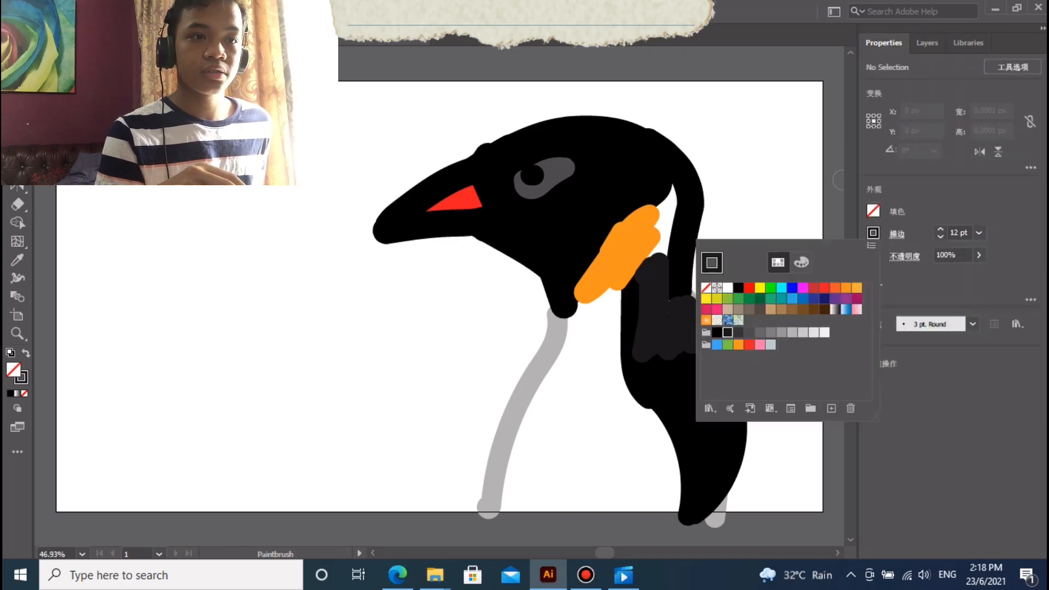
pyautogui.click(791, 332)
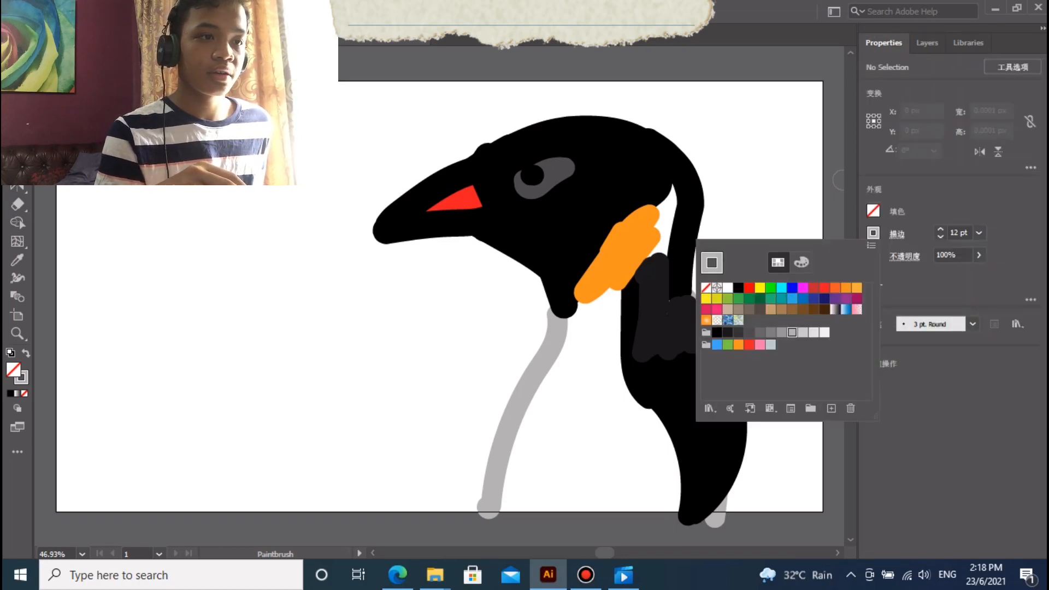
pyautogui.click(802, 332)
pyautogui.moveTo(573, 320)
pyautogui.mouseDown()
pyautogui.moveTo(511, 470)
pyautogui.moveTo(593, 303)
pyautogui.moveTo(576, 432)
pyautogui.moveTo(623, 347)
pyautogui.moveTo(541, 505)
pyautogui.mouseUp()
pyautogui.click(103, 11)
pyautogui.click(137, 27)
pyautogui.click(926, 43)
pyautogui.click(883, 43)
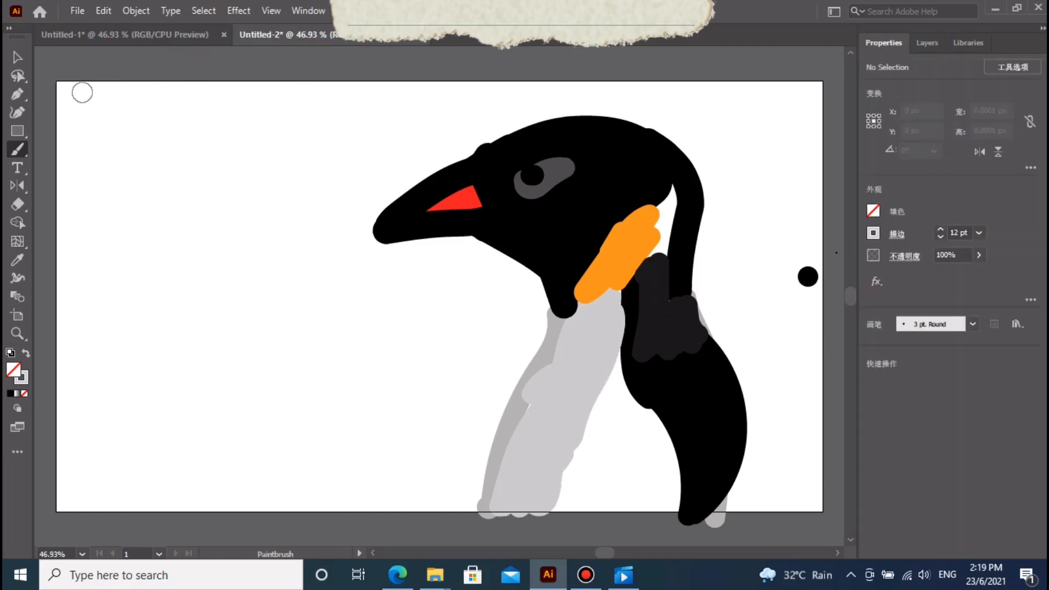
# Set the brush stroke to a lighter grey and fill the rest of the breast up to the wing and neck
pyautogui.click(873, 233)
pyautogui.click(814, 331)
pyautogui.moveTo(604, 405); pyautogui.dragTo(549, 508)
pyautogui.moveTo(620, 375)
pyautogui.mouseDown()
pyautogui.moveTo(656, 432)
pyautogui.moveTo(579, 505)
pyautogui.mouseUp()
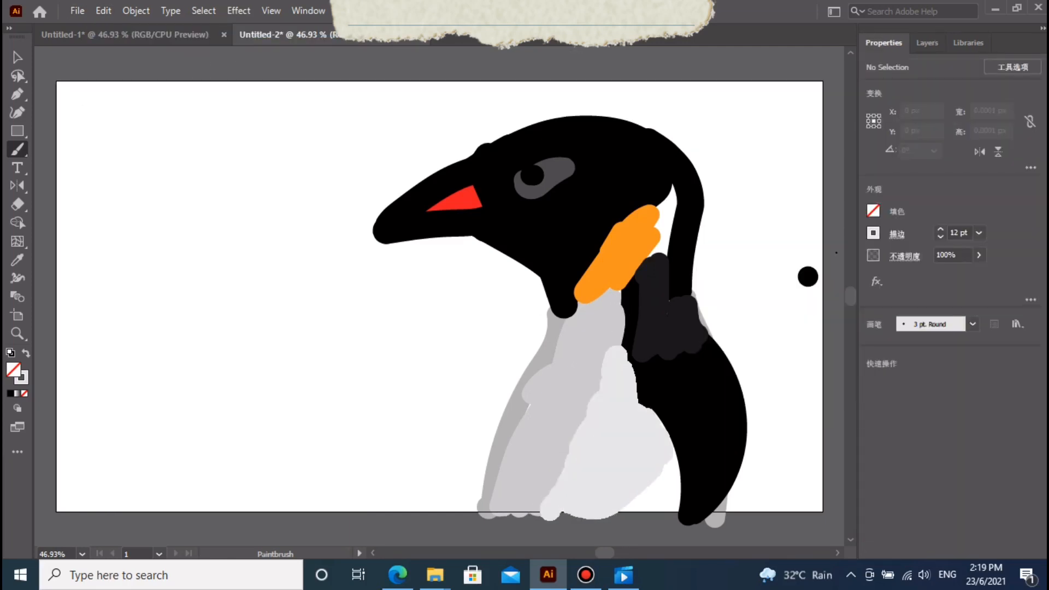
pyautogui.moveTo(639, 404); pyautogui.dragTo(616, 310)
# Set the brush stroke to light grey at 5 pt and paint small highlights on the eye patch
pyautogui.click(927, 43)
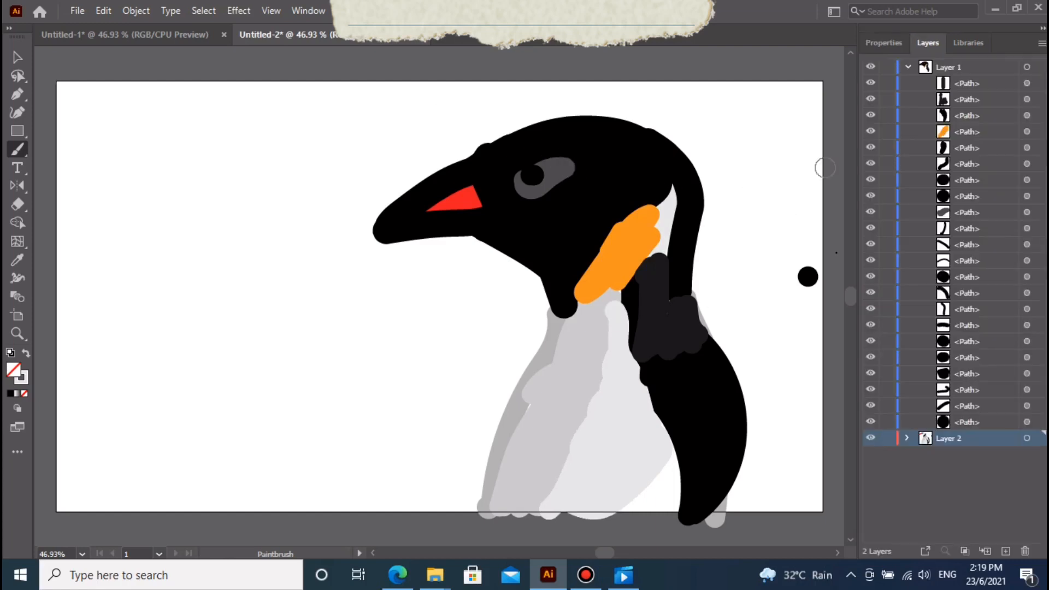
pyautogui.click(883, 43)
pyautogui.click(873, 233)
pyautogui.click(815, 331)
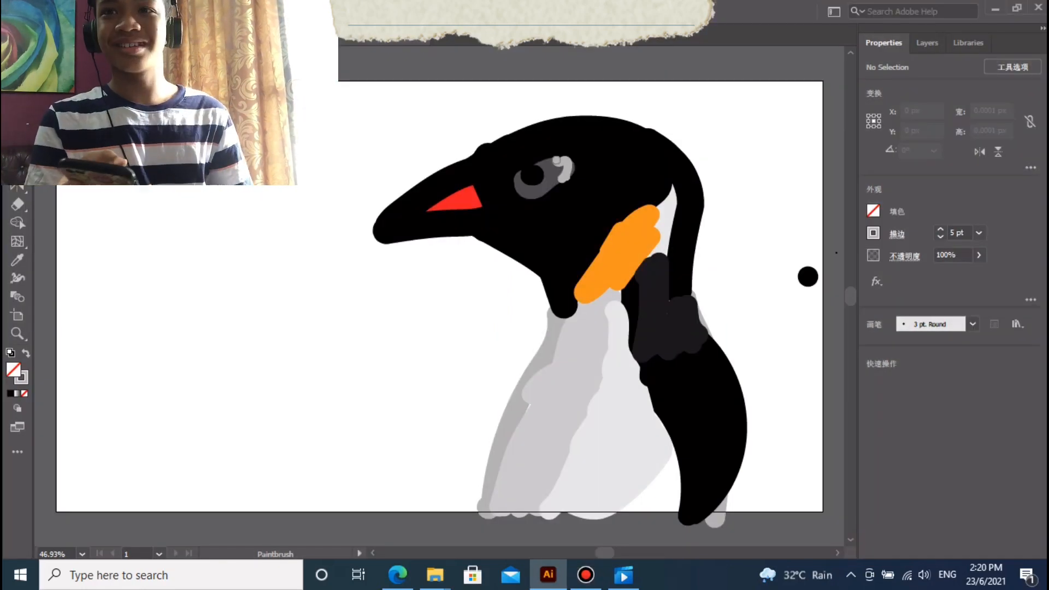
pyautogui.moveTo(556, 160)
pyautogui.mouseDown()
pyautogui.moveTo(554, 183)
pyautogui.moveTo(540, 190)
pyautogui.mouseUp()
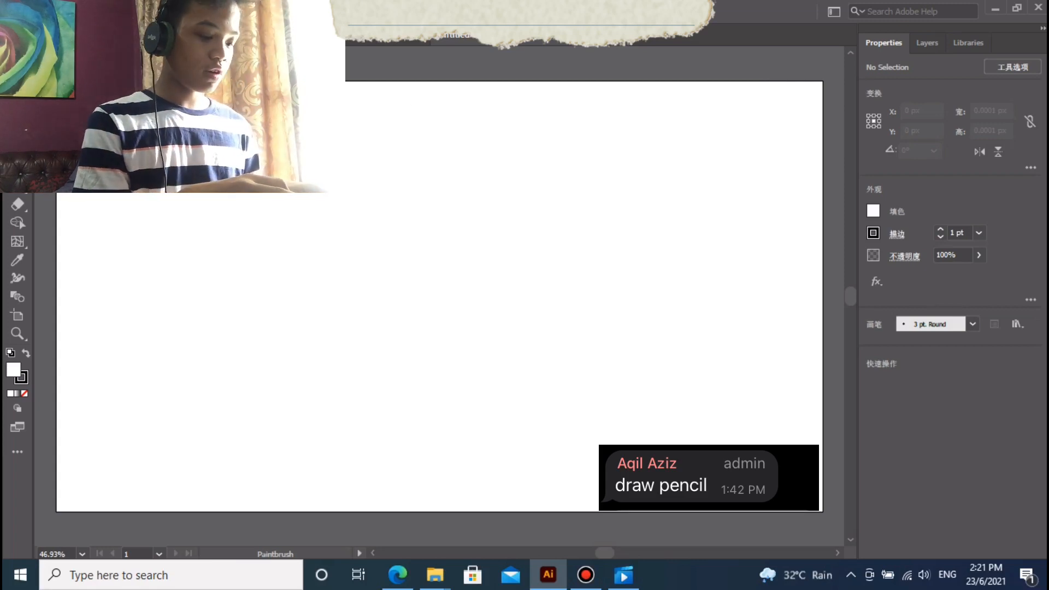
# Set the brush stroke to yellow on the blank artboard, try a diagonal line and undo it
pyautogui.click(873, 233)
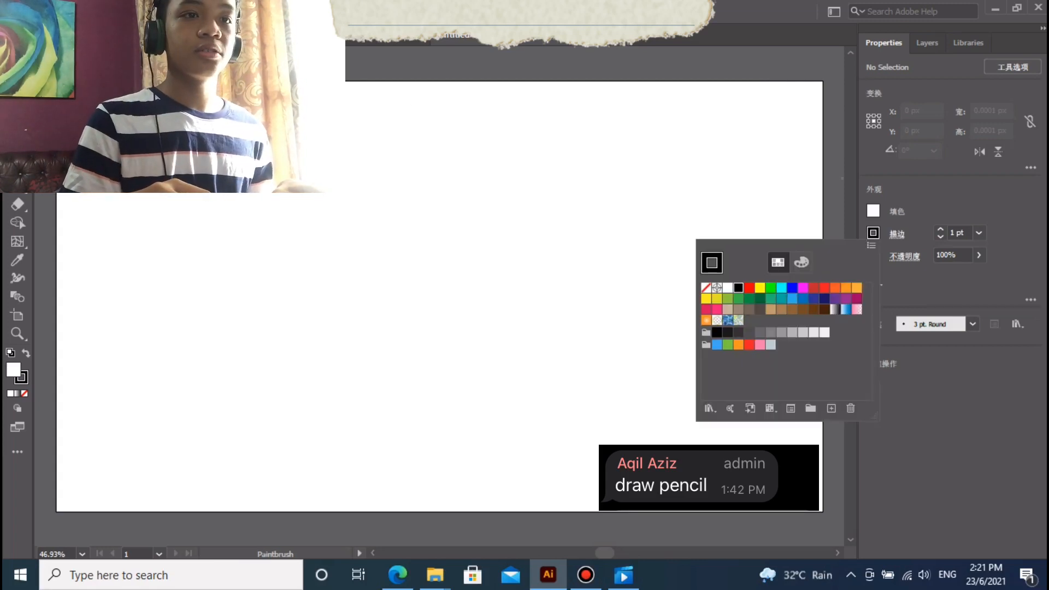
pyautogui.click(363, 245)
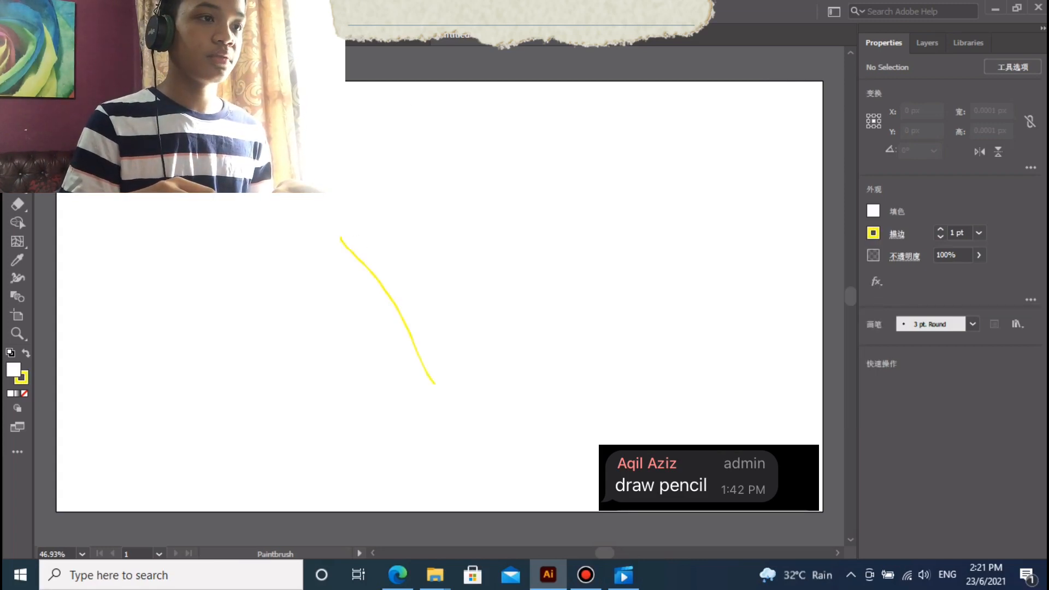
pyautogui.click(106, 11)
pyautogui.click(136, 30)
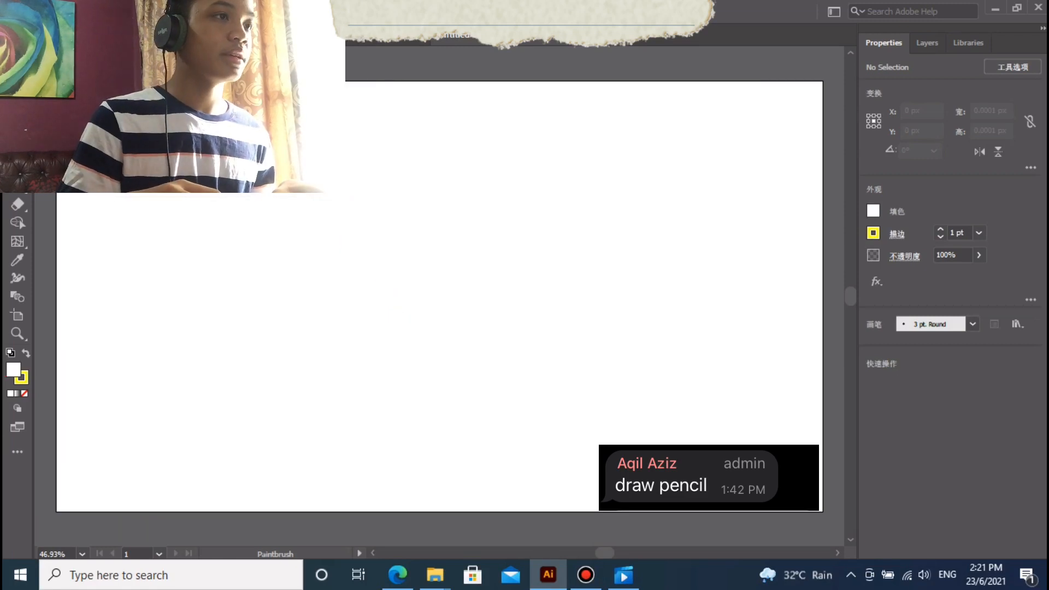
# Try a diagonal yellow line with the stroke width set to 18 pt, and undo it
pyautogui.click(979, 233)
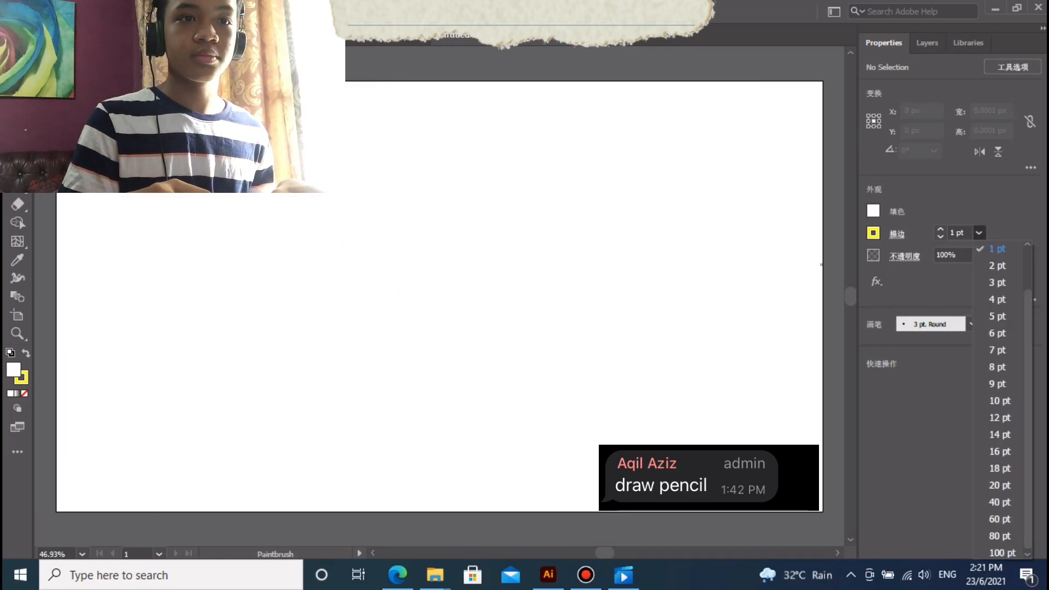
pyautogui.click(843, 266)
pyautogui.click(979, 232)
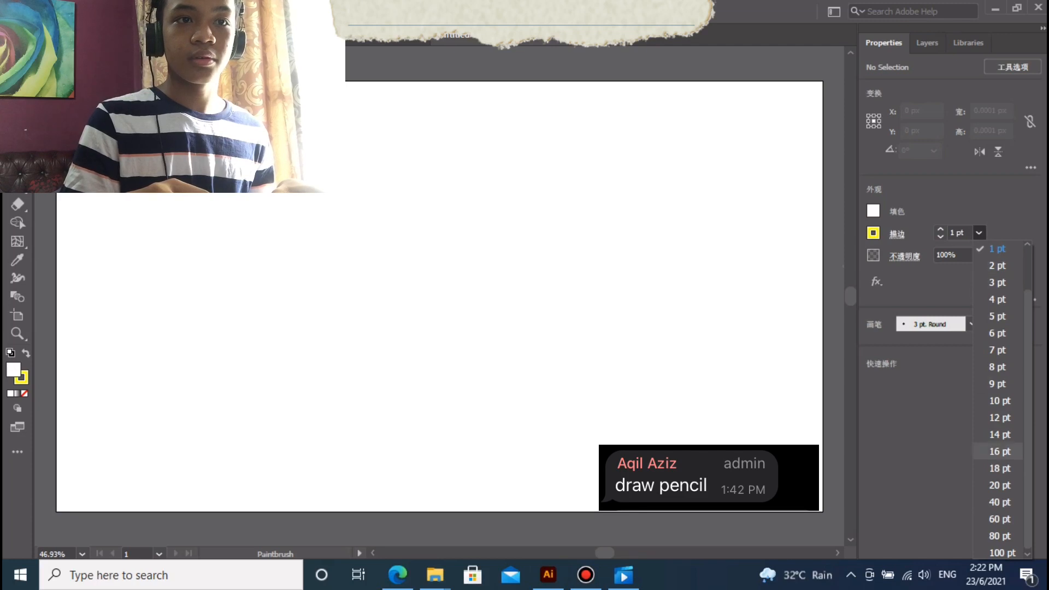
pyautogui.click(998, 467)
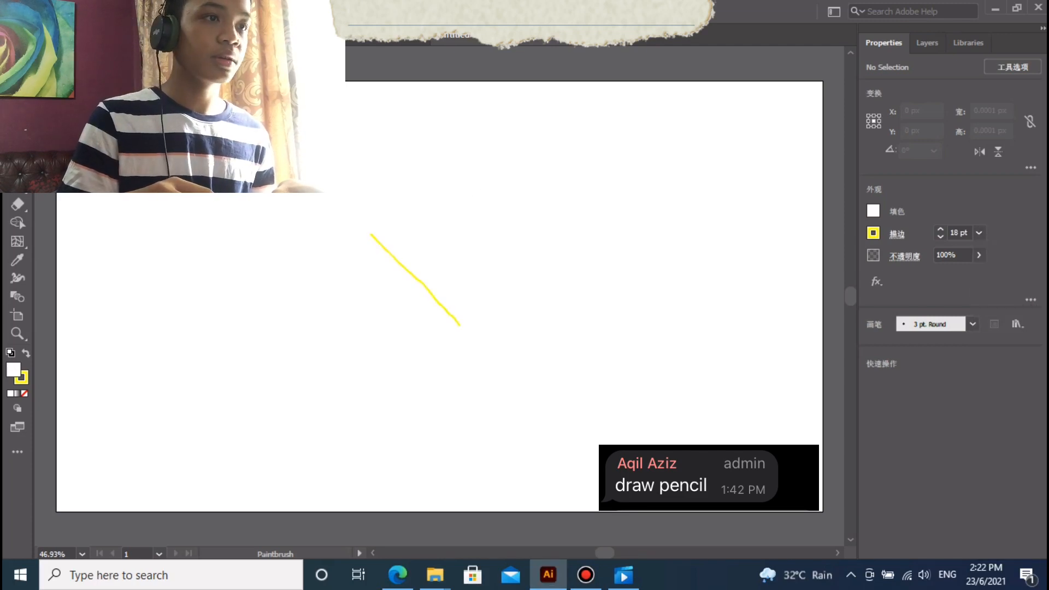
pyautogui.click(103, 11)
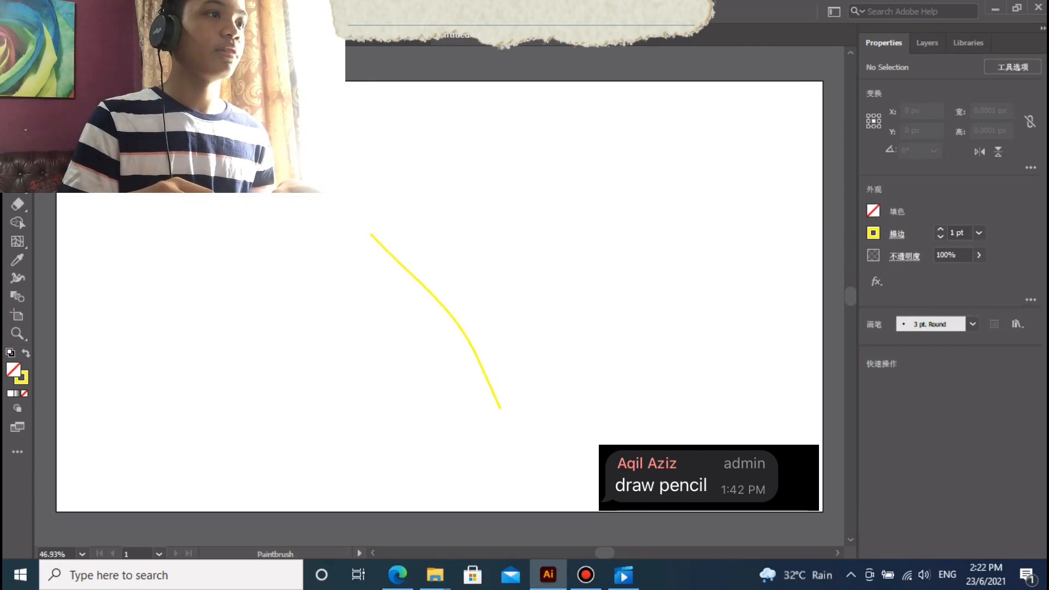
pyautogui.click(126, 34)
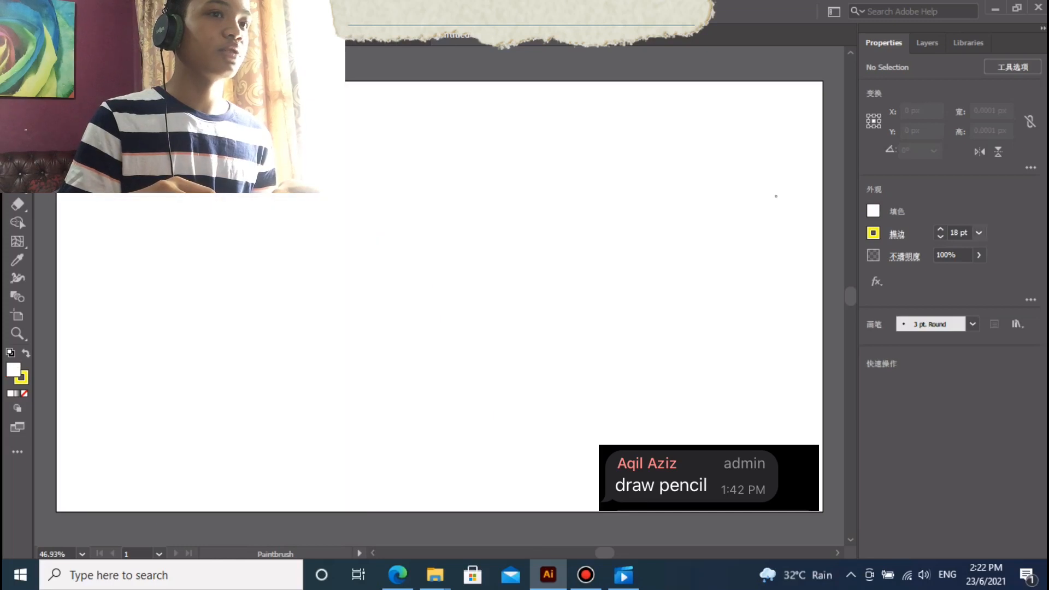
# Paint a small dot outside the artboard and set the brush stroke width to 18 pt
pyautogui.click(978, 232)
pyautogui.click(839, 336)
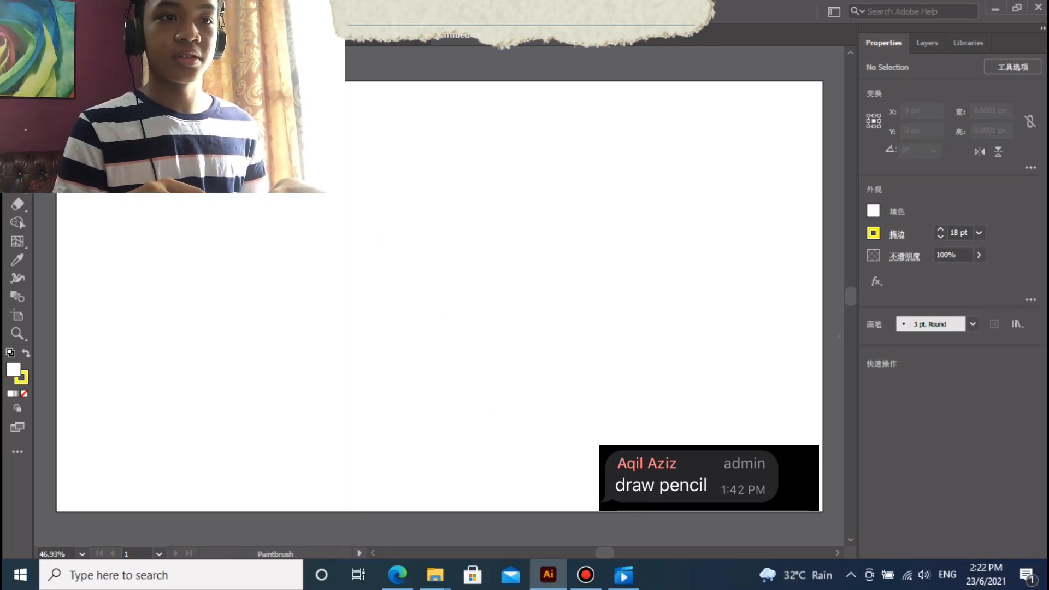
pyautogui.click(837, 336)
pyautogui.click(978, 233)
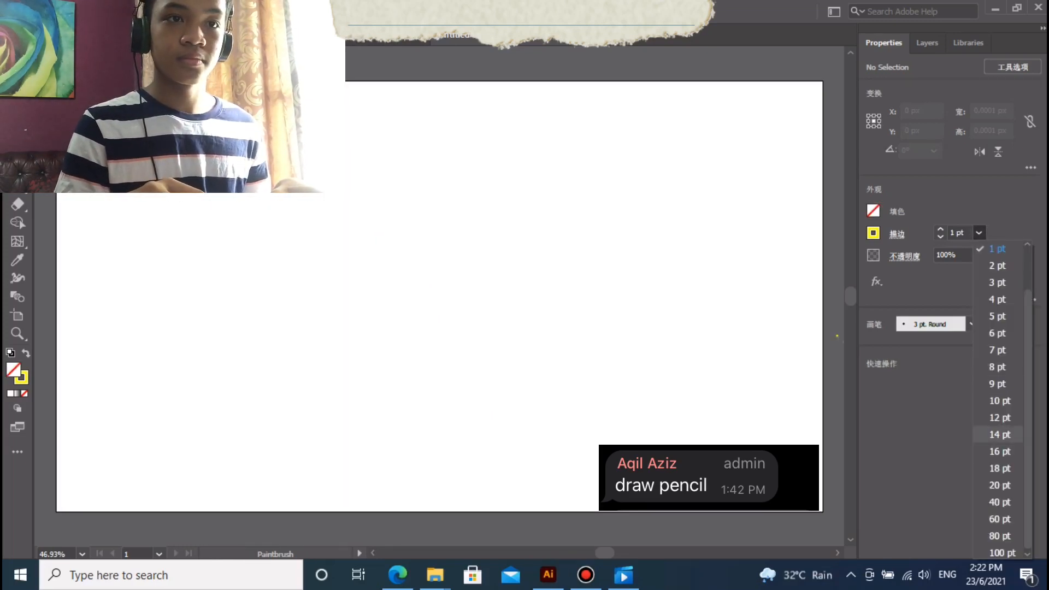
pyautogui.click(997, 468)
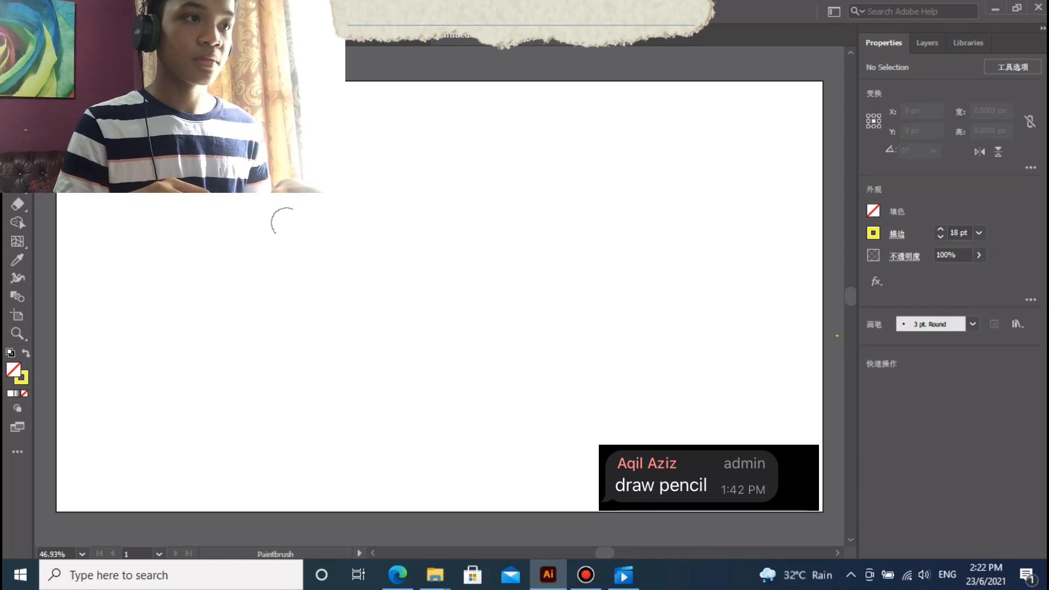
# Paint the pencil's body as a slanted yellow bar across the artboard, outlining it and filling its interior
pyautogui.moveTo(303, 232)
pyautogui.mouseDown()
pyautogui.moveTo(341, 263)
pyautogui.moveTo(470, 441)
pyautogui.mouseUp()
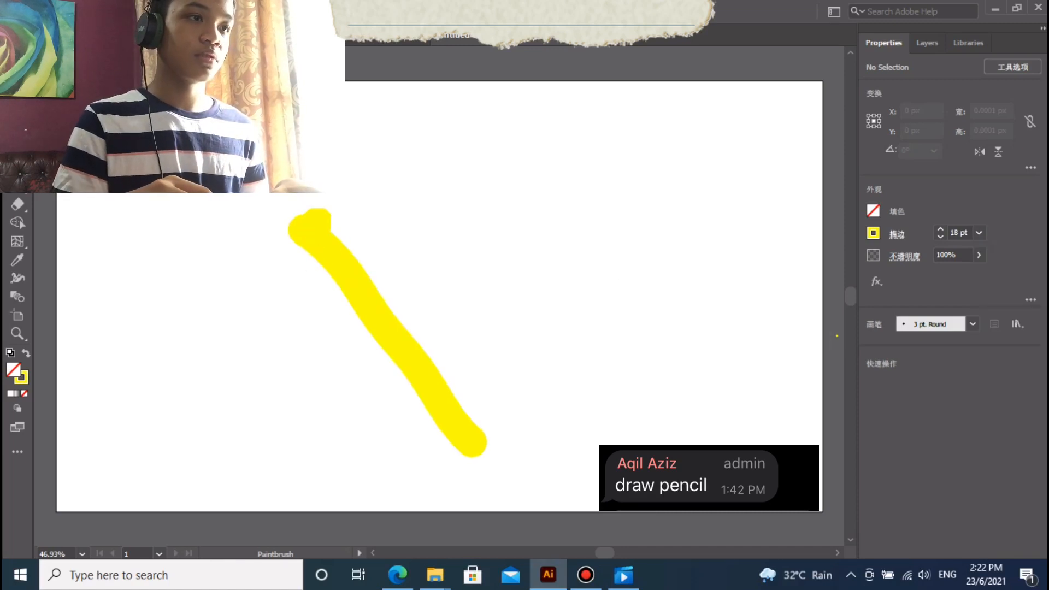
pyautogui.moveTo(309, 227)
pyautogui.mouseDown()
pyautogui.moveTo(423, 236)
pyautogui.moveTo(529, 384)
pyautogui.moveTo(480, 429)
pyautogui.mouseUp()
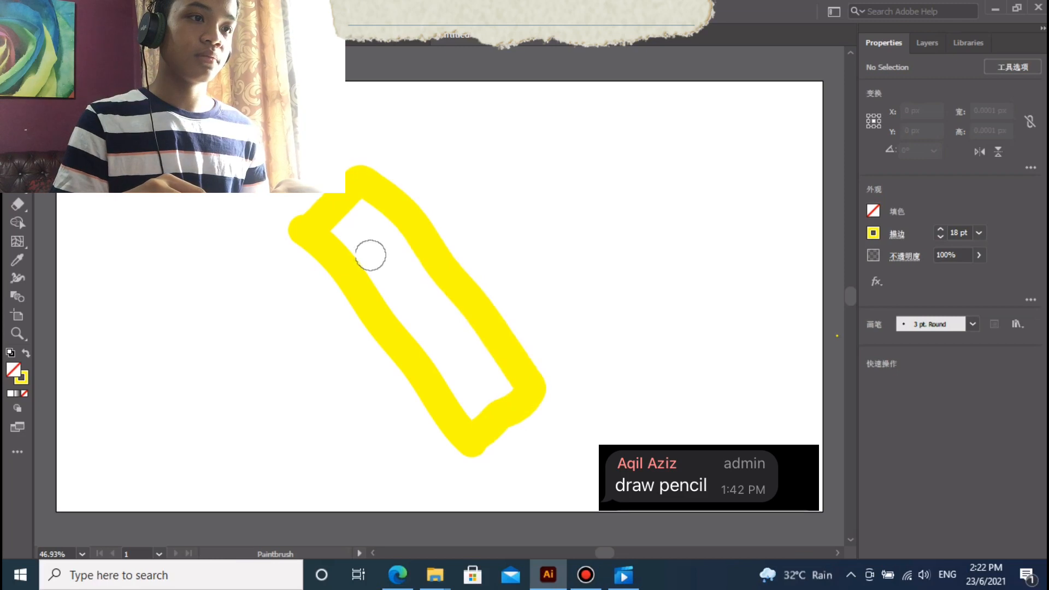
pyautogui.moveTo(375, 210); pyautogui.dragTo(355, 258)
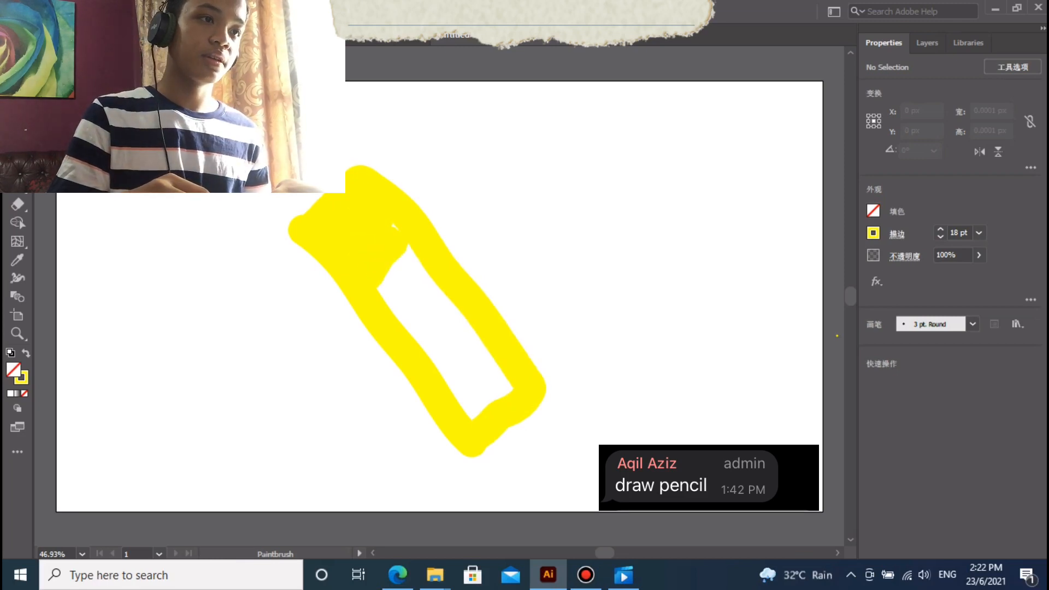
pyautogui.moveTo(410, 278); pyautogui.dragTo(495, 404)
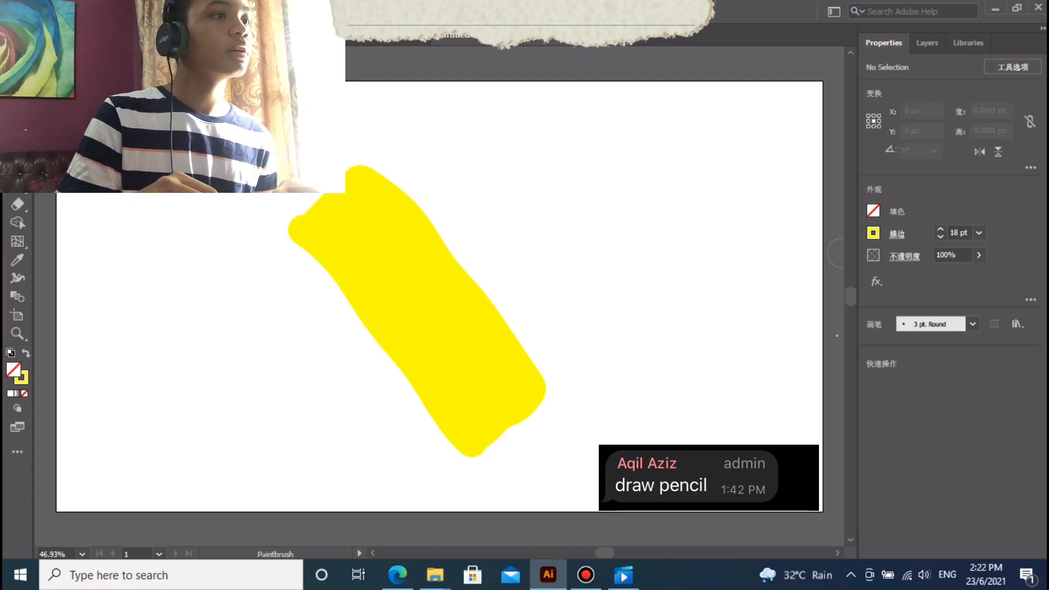
# Set the brush stroke to red and paint the eraser end at the upper end of the yellow pencil body
pyautogui.click(873, 233)
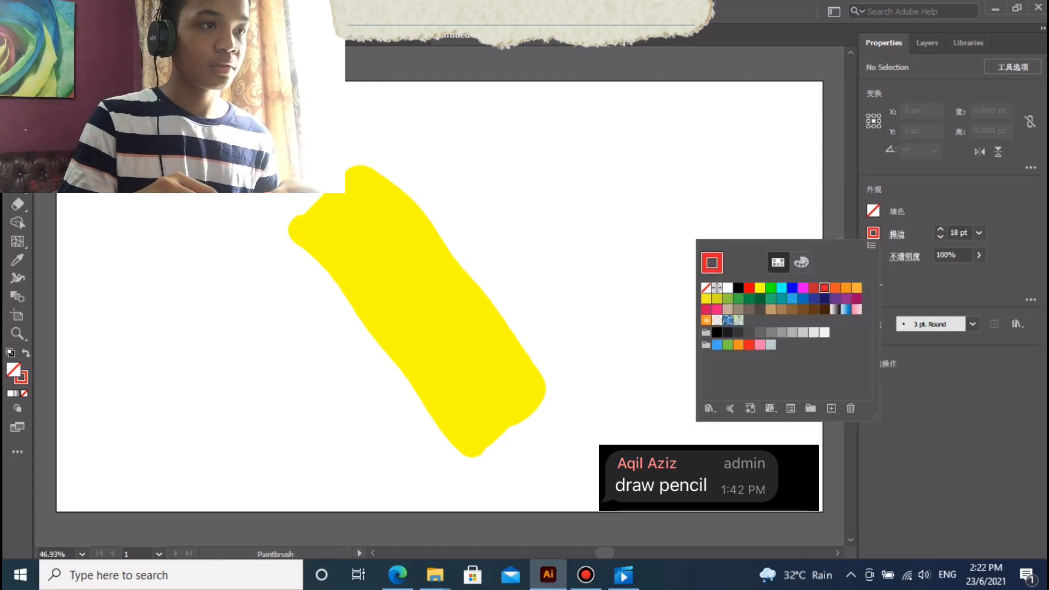
pyautogui.press('Escape')
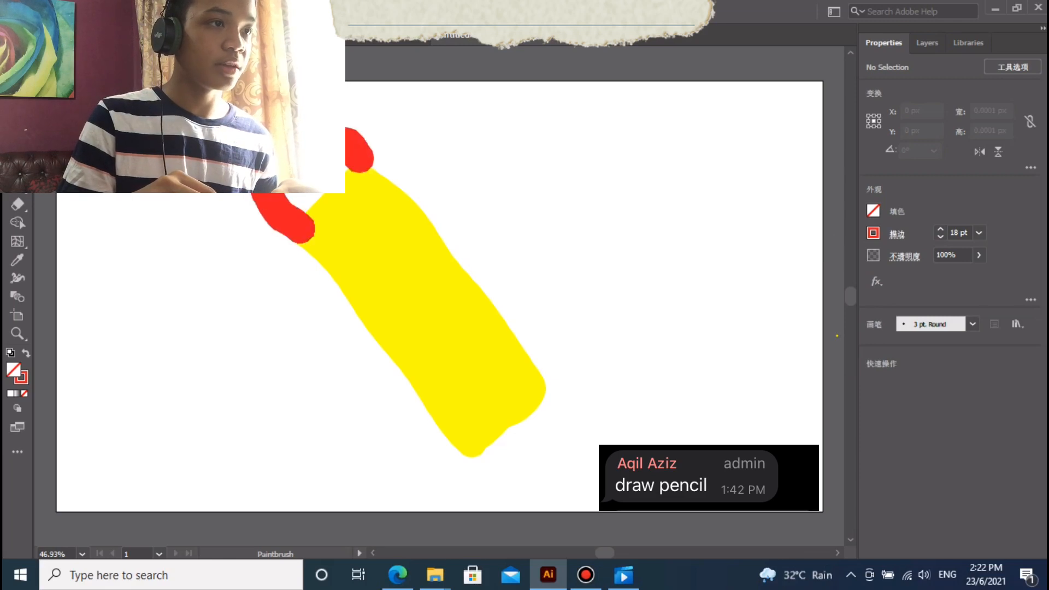
pyautogui.moveTo(281, 192); pyautogui.dragTo(306, 188)
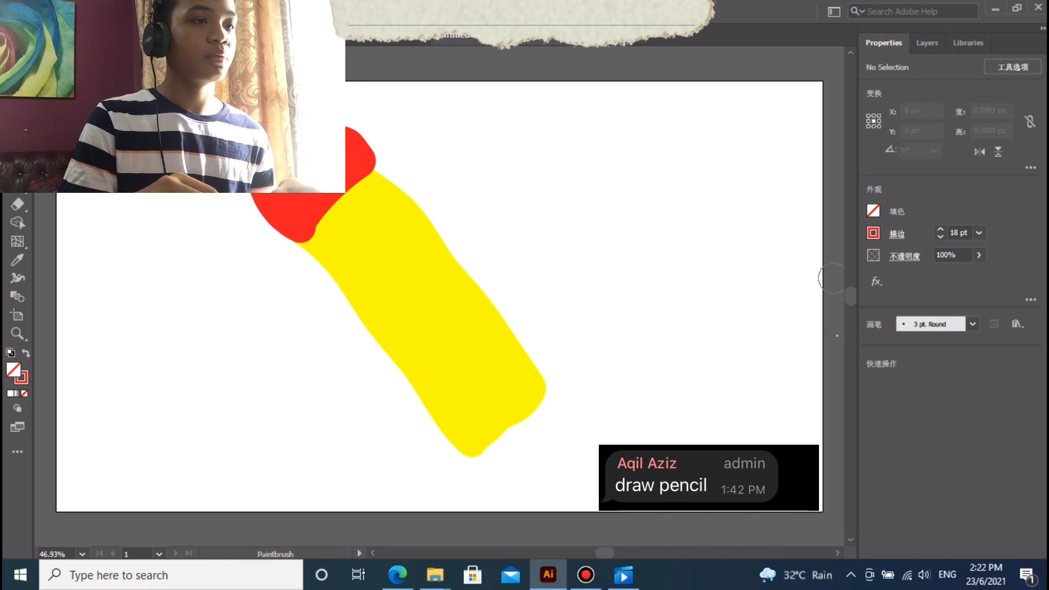
# Set the brush stroke to black and outline the pencil's long sides and lower end
pyautogui.click(873, 233)
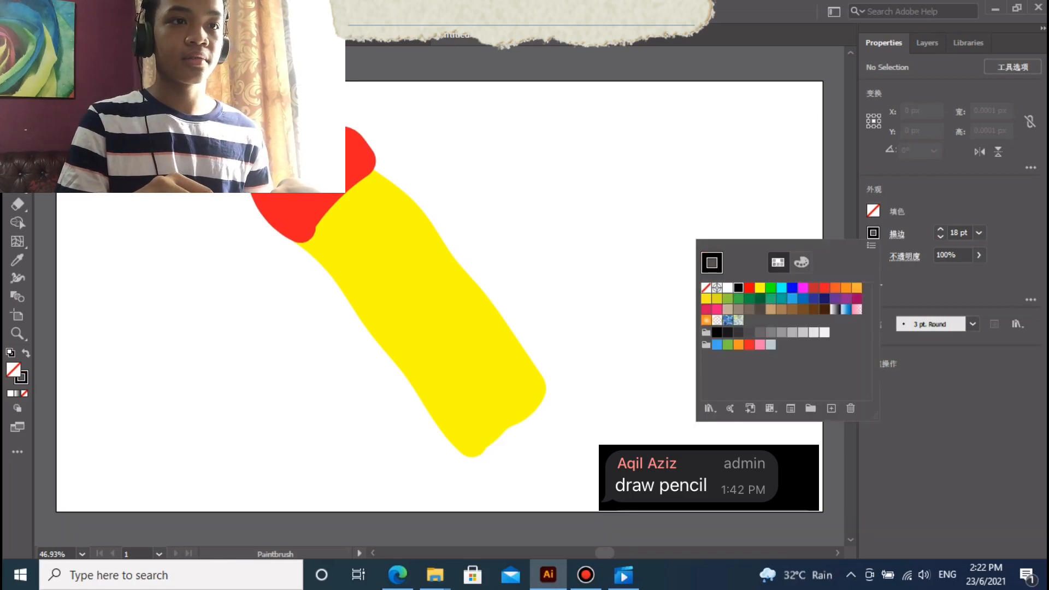
pyautogui.press('Escape')
pyautogui.moveTo(306, 257)
pyautogui.mouseDown()
pyautogui.moveTo(379, 378)
pyautogui.moveTo(454, 463)
pyautogui.mouseUp()
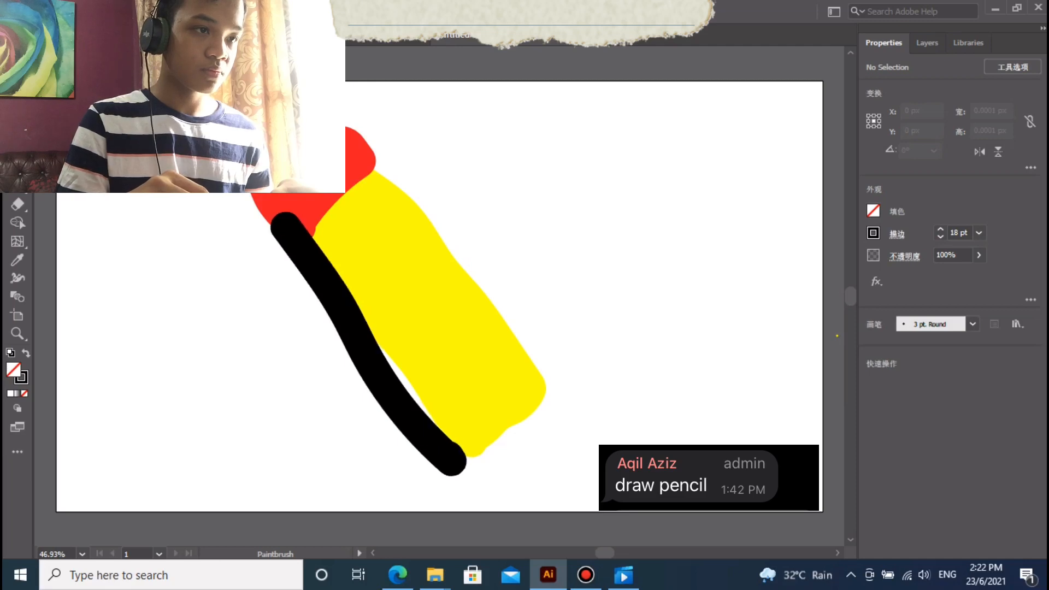
pyautogui.moveTo(352, 121)
pyautogui.mouseDown()
pyautogui.moveTo(447, 270)
pyautogui.moveTo(511, 343)
pyautogui.mouseUp()
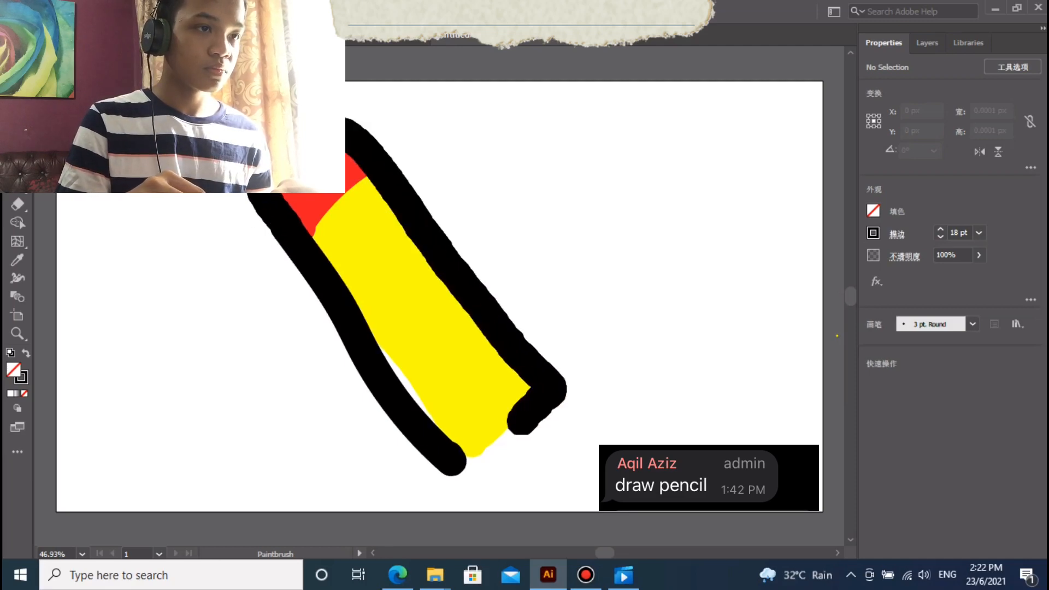
pyautogui.moveTo(463, 464); pyautogui.dragTo(473, 471)
# Paint two black lengthwise stripes along the pencil's body and outline a pointed tip at its lower end
pyautogui.moveTo(360, 183)
pyautogui.mouseDown()
pyautogui.moveTo(325, 238)
pyautogui.moveTo(364, 262)
pyautogui.moveTo(464, 417)
pyautogui.moveTo(470, 452)
pyautogui.mouseUp()
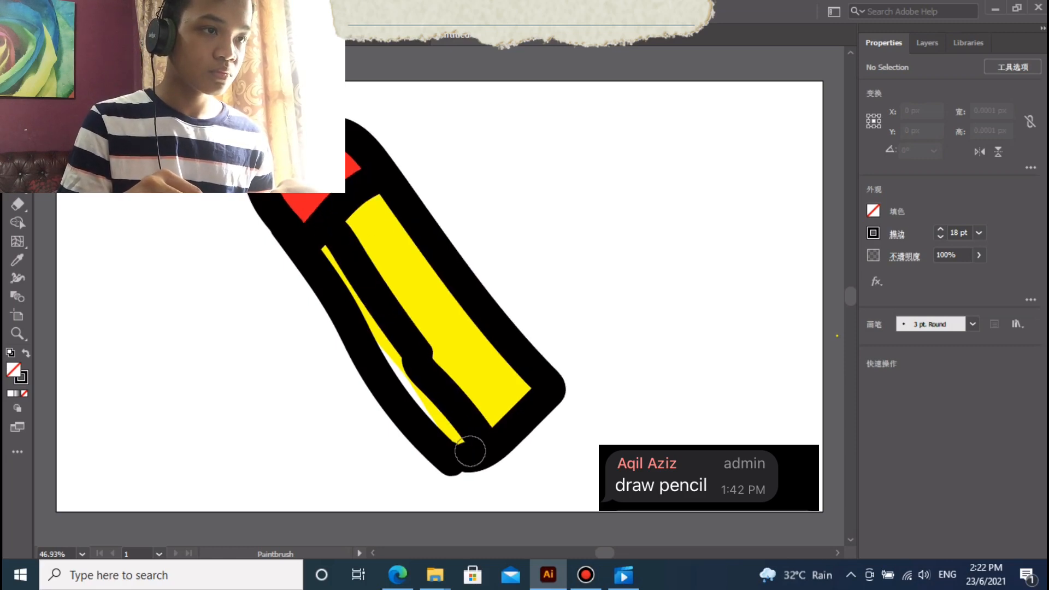
pyautogui.moveTo(367, 215); pyautogui.dragTo(497, 412)
pyautogui.moveTo(568, 420); pyautogui.dragTo(611, 517)
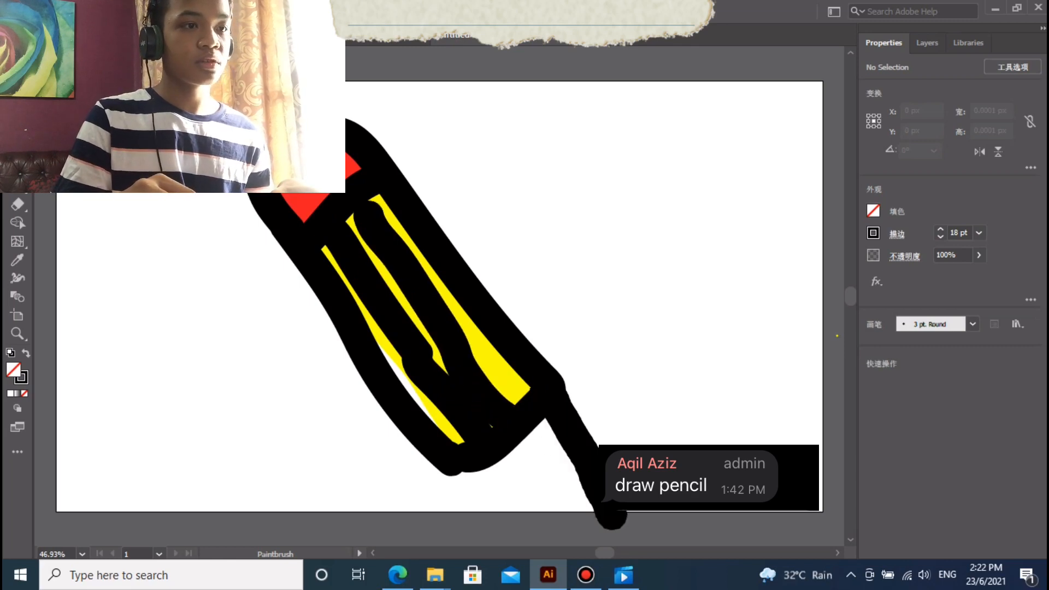
pyautogui.moveTo(463, 469); pyautogui.dragTo(578, 513)
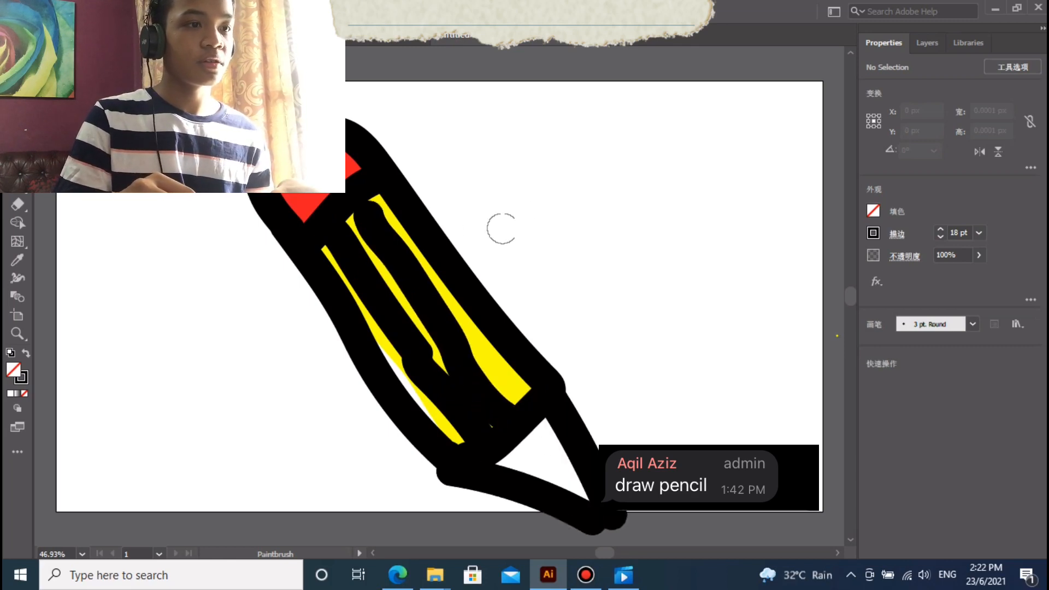
# Set the brush stroke to tan and paint the wooden part inside the pencil's tip
pyautogui.click(873, 233)
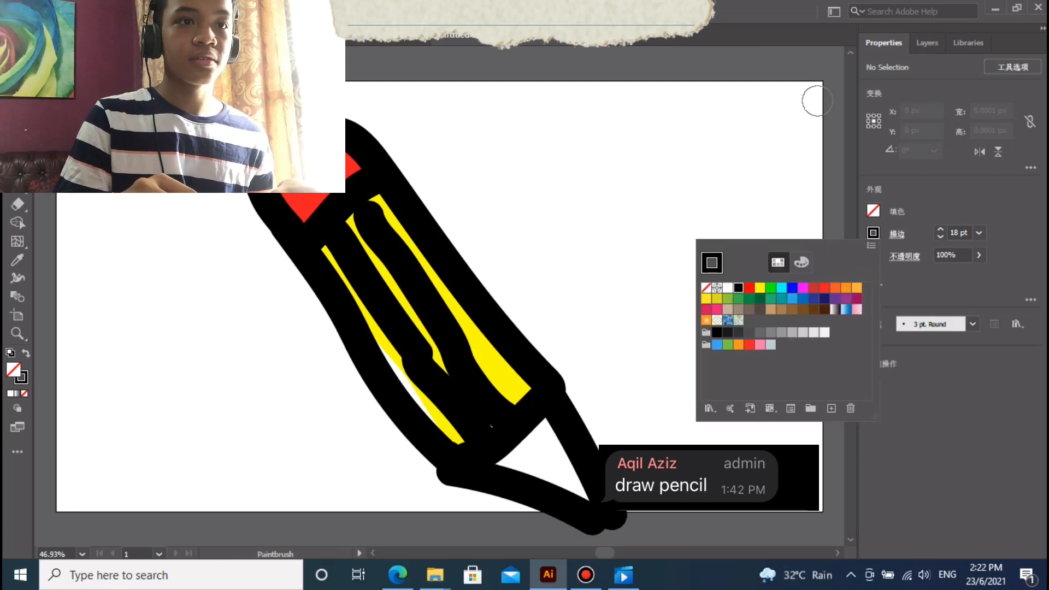
pyautogui.click(817, 100)
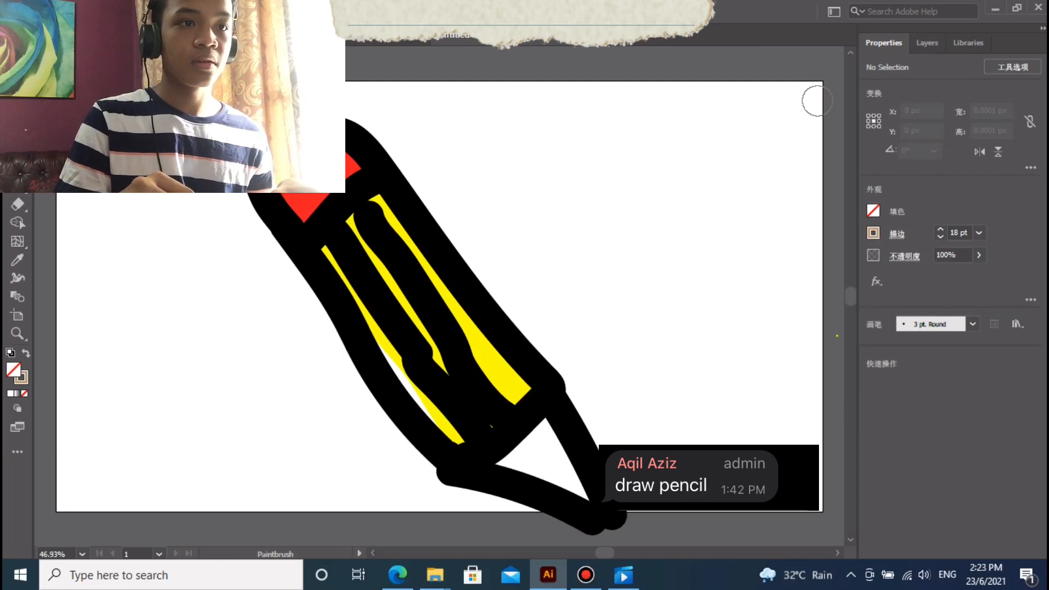
pyautogui.moveTo(516, 434); pyautogui.dragTo(522, 459)
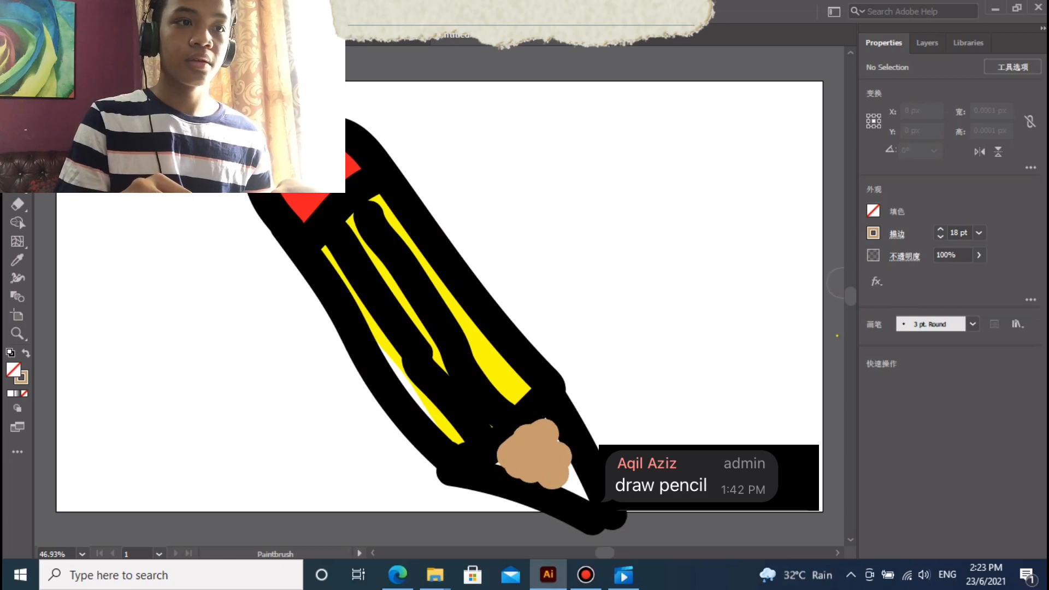
pyautogui.click(873, 233)
pyautogui.click(557, 410)
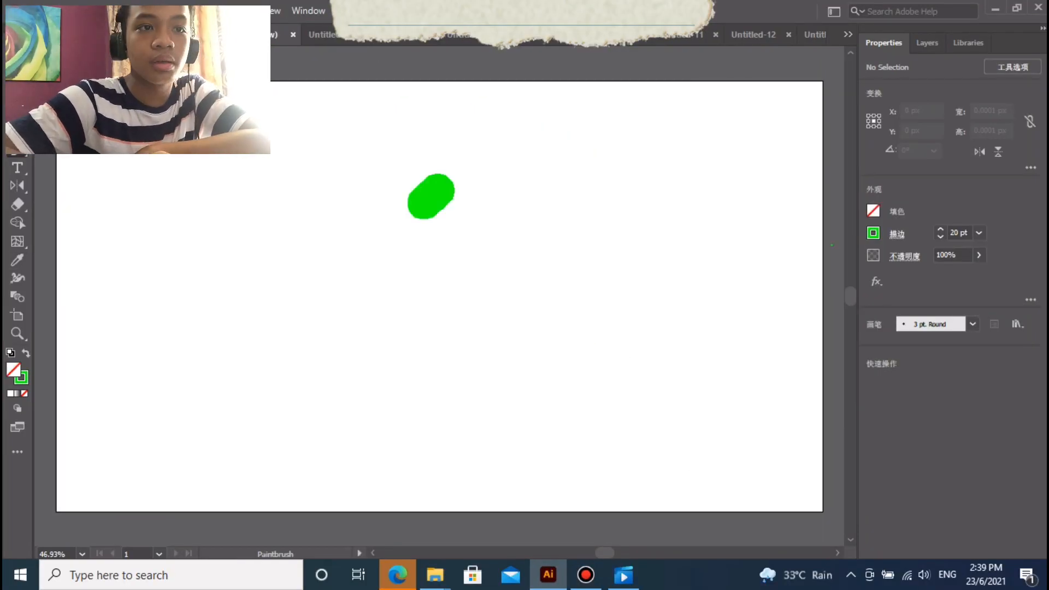
# Paint a large rounded head outline with the 20 pt green brush and fill the shape with the same green
pyautogui.moveTo(424, 203)
pyautogui.mouseDown()
pyautogui.moveTo(522, 152)
pyautogui.moveTo(346, 391)
pyautogui.mouseUp()
pyautogui.moveTo(411, 274); pyautogui.dragTo(360, 348)
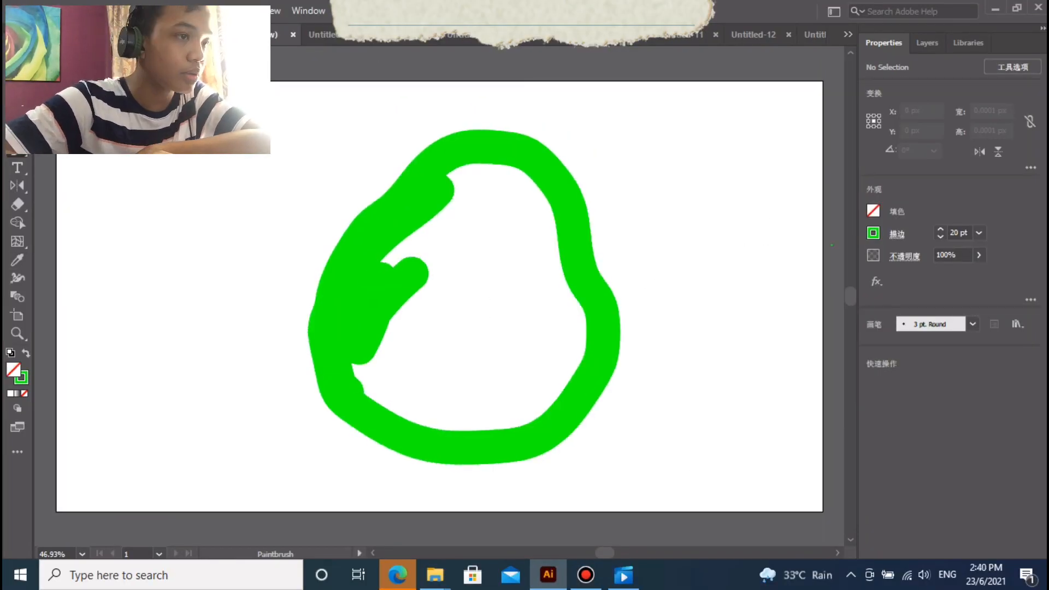
pyautogui.press('v')
pyautogui.click(568, 207)
pyautogui.click(873, 211)
pyautogui.click(771, 266)
pyautogui.click(672, 246)
# Set the brush stroke to black at 4 pt and paint a nearly horizontal mouth line on the green head
pyautogui.press('b')
pyautogui.click(873, 233)
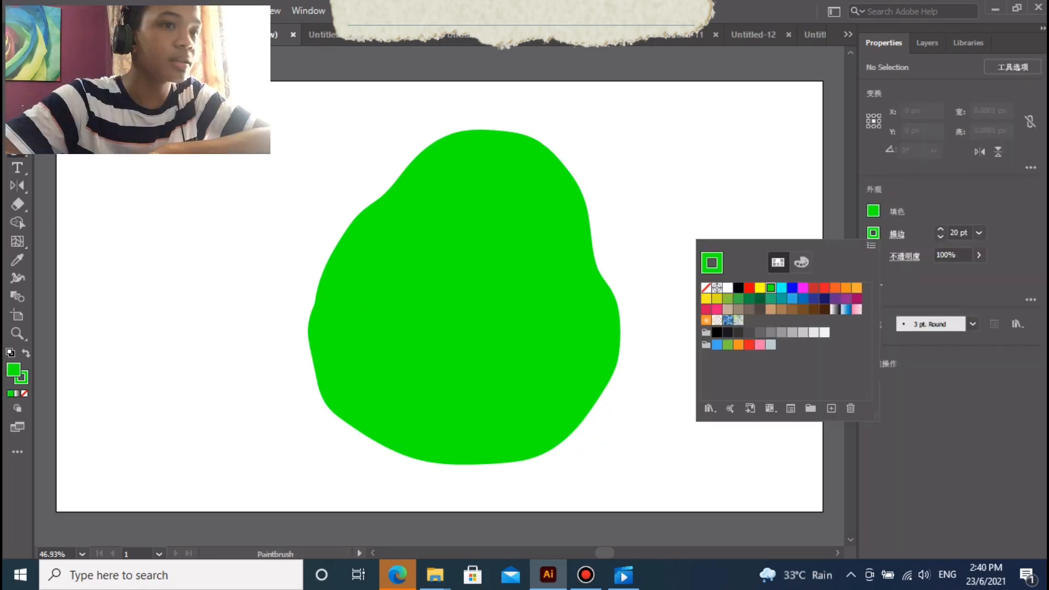
pyautogui.click(741, 288)
pyautogui.click(979, 233)
pyautogui.click(997, 297)
pyautogui.moveTo(400, 342); pyautogui.dragTo(512, 352)
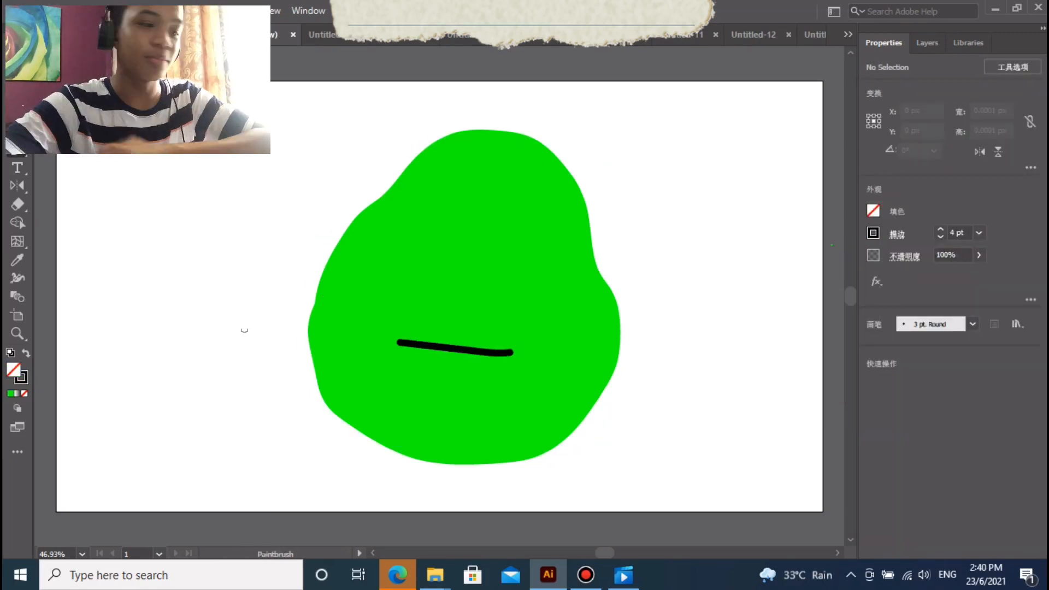
# Set the brush stroke to dark green with a width of 16 pt
pyautogui.click(979, 233)
pyautogui.click(1021, 448)
pyautogui.click(873, 233)
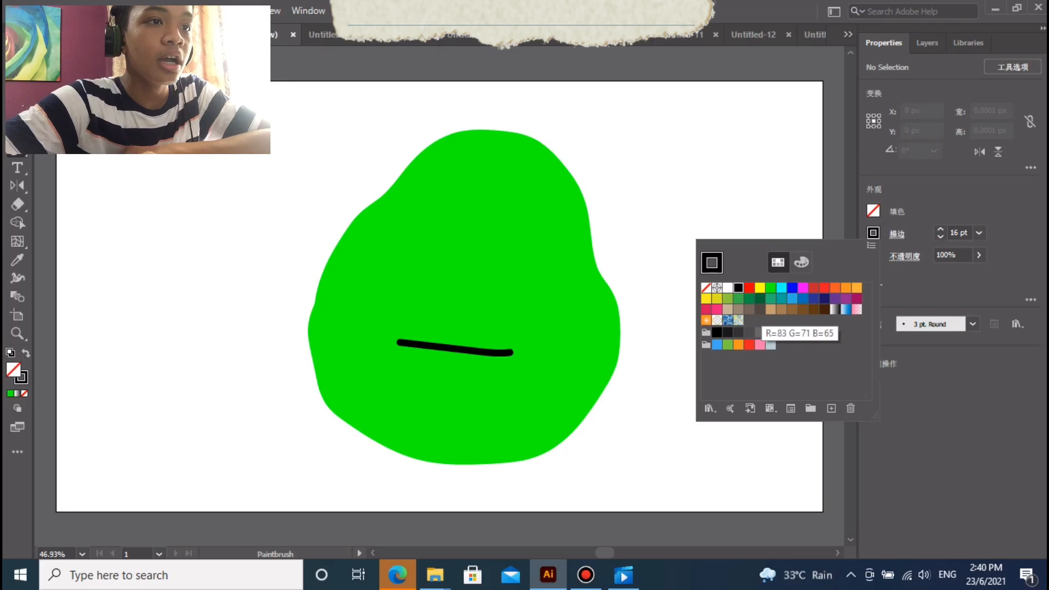
pyautogui.click(749, 298)
pyautogui.press('Escape')
# Try a short dark green dab just below the mouth line and undo it
pyautogui.moveTo(405, 373); pyautogui.dragTo(415, 387)
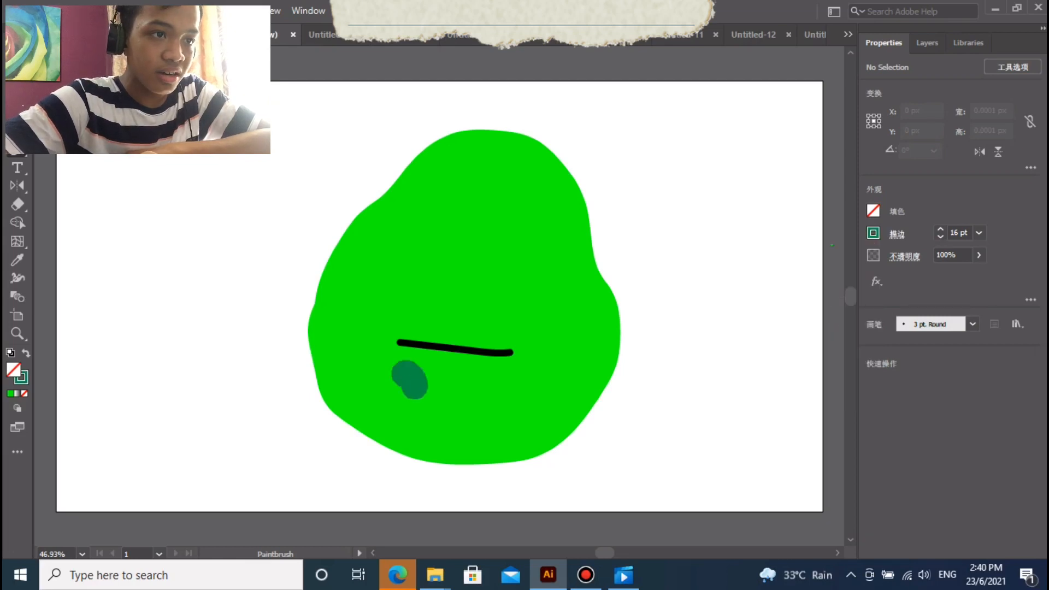
pyautogui.click(103, 11)
pyautogui.click(136, 27)
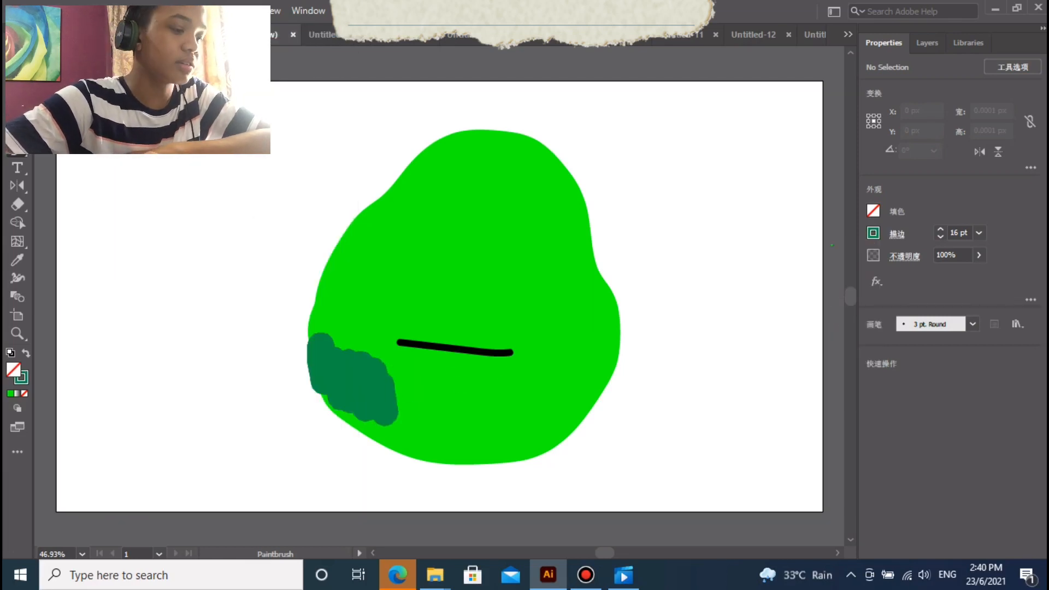
# Paint a dark green jaw area below the mouth line and edge its left side with a medium green stroke
pyautogui.moveTo(386, 413)
pyautogui.mouseDown()
pyautogui.moveTo(507, 368)
pyautogui.moveTo(320, 392)
pyautogui.moveTo(514, 452)
pyautogui.moveTo(465, 365)
pyautogui.moveTo(318, 338)
pyautogui.mouseUp()
pyautogui.click(738, 298)
pyautogui.moveTo(389, 346)
pyautogui.mouseDown()
pyautogui.moveTo(329, 323)
pyautogui.moveTo(324, 388)
pyautogui.mouseUp()
# Set the brush stroke to black at 4 pt and thicken the mouth line along its length
pyautogui.click(873, 233)
pyautogui.click(738, 287)
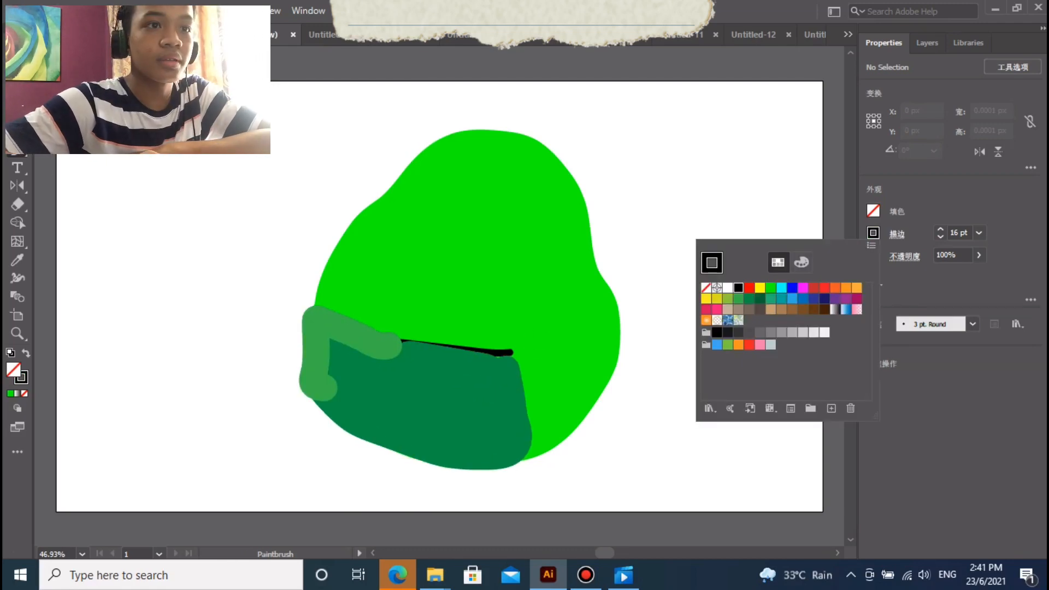
pyautogui.press('Escape')
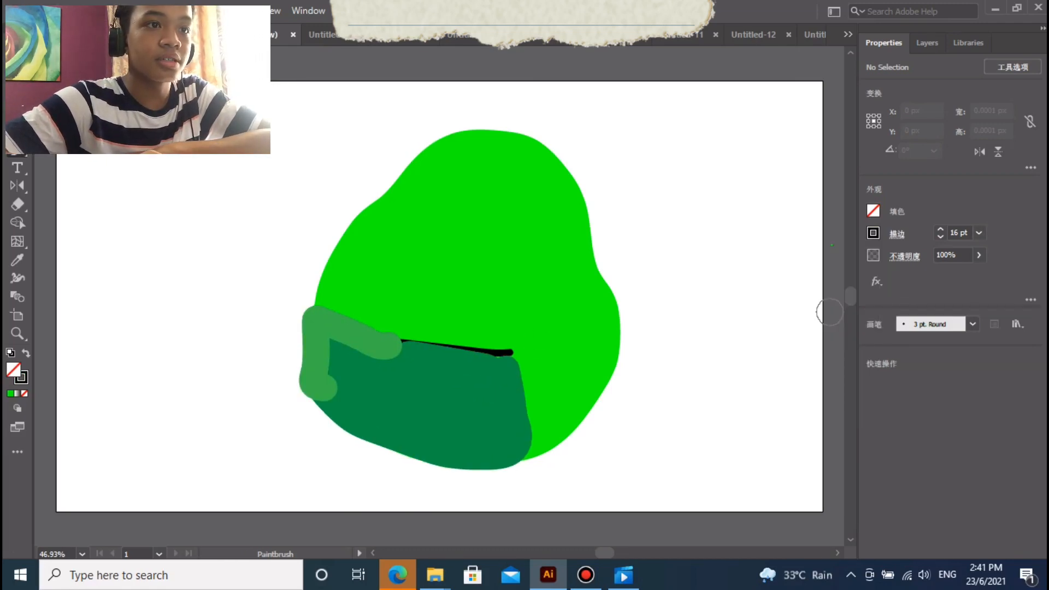
pyautogui.click(979, 233)
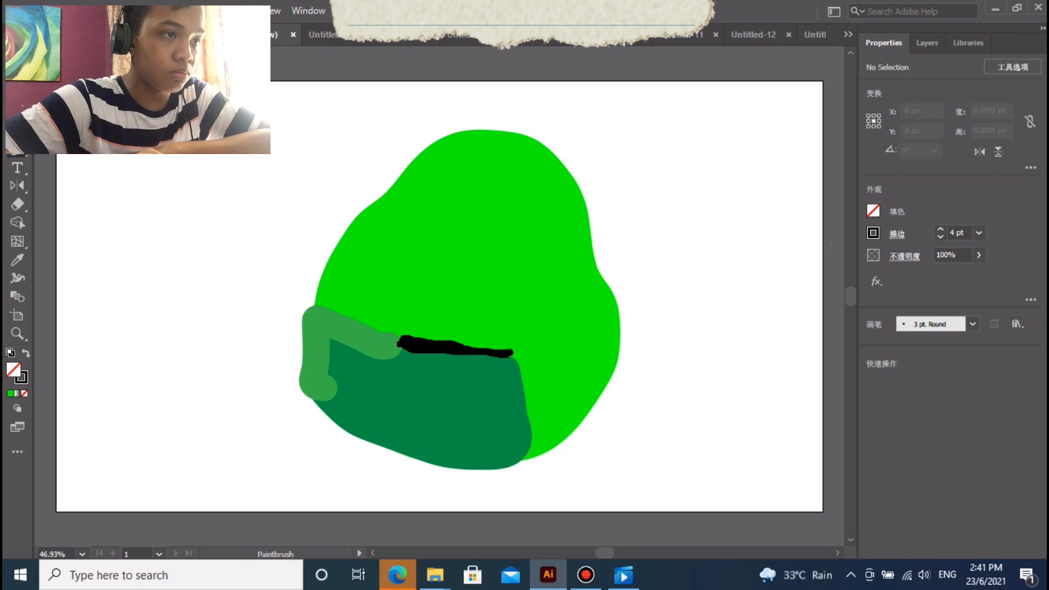
pyautogui.moveTo(459, 353)
pyautogui.mouseDown()
pyautogui.moveTo(508, 358)
pyautogui.moveTo(437, 343)
pyautogui.mouseUp()
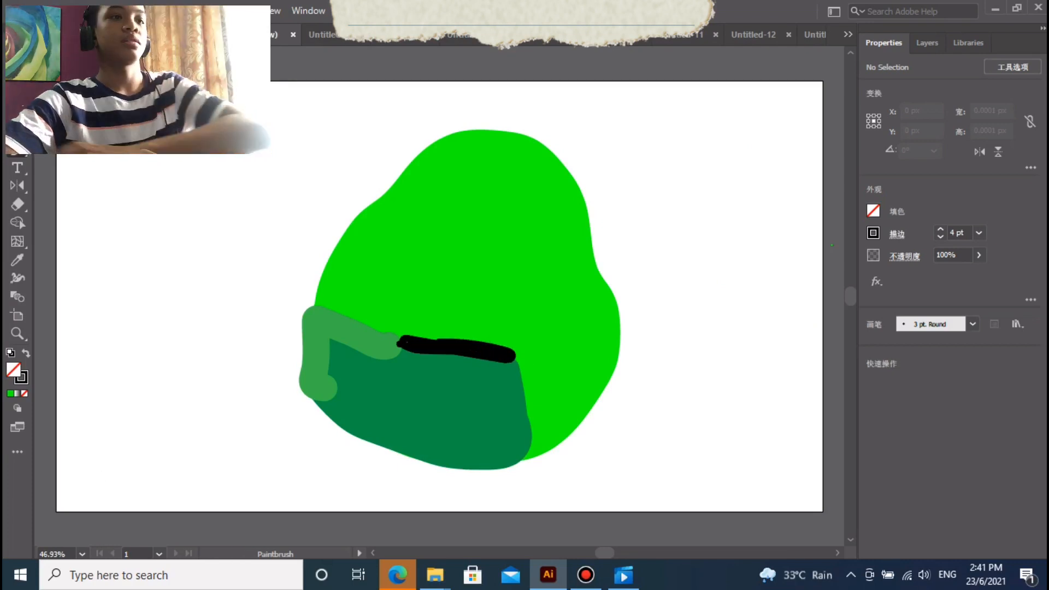
# Set the brush stroke to dark green at 14 pt and paint a rounded nose above the mouth
pyautogui.click(979, 232)
pyautogui.click(994, 411)
pyautogui.click(872, 232)
pyautogui.click(749, 298)
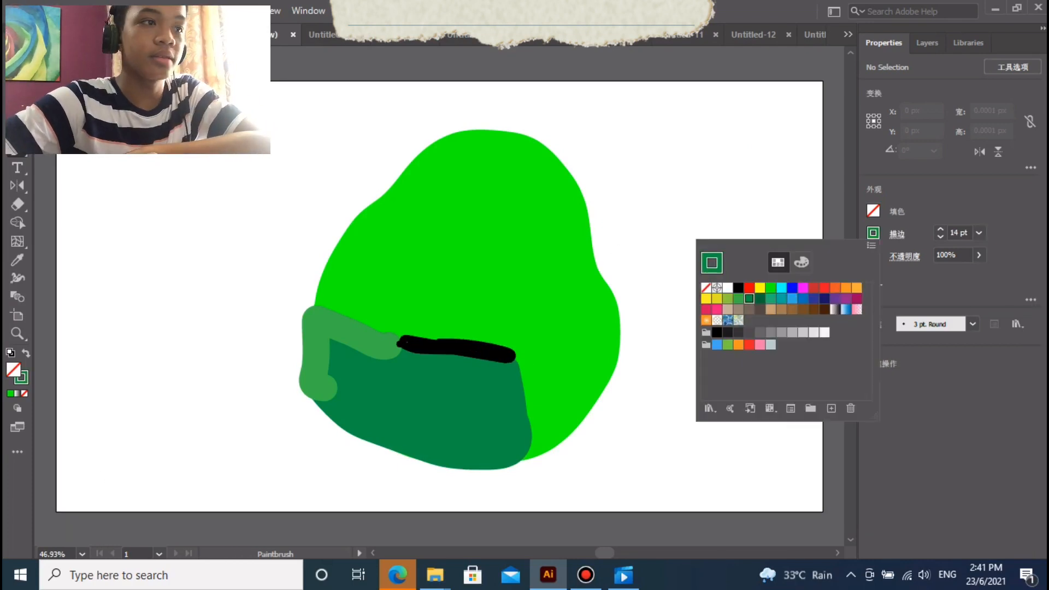
pyautogui.moveTo(428, 250)
pyautogui.mouseDown()
pyautogui.moveTo(443, 272)
pyautogui.moveTo(520, 268)
pyautogui.moveTo(476, 233)
pyautogui.moveTo(464, 270)
pyautogui.moveTo(419, 280)
pyautogui.moveTo(513, 282)
pyautogui.mouseUp()
# Set the brush stroke to black, try two 14 pt nostrils on the nose's lower edge and undo both
pyautogui.click(873, 233)
pyautogui.click(743, 289)
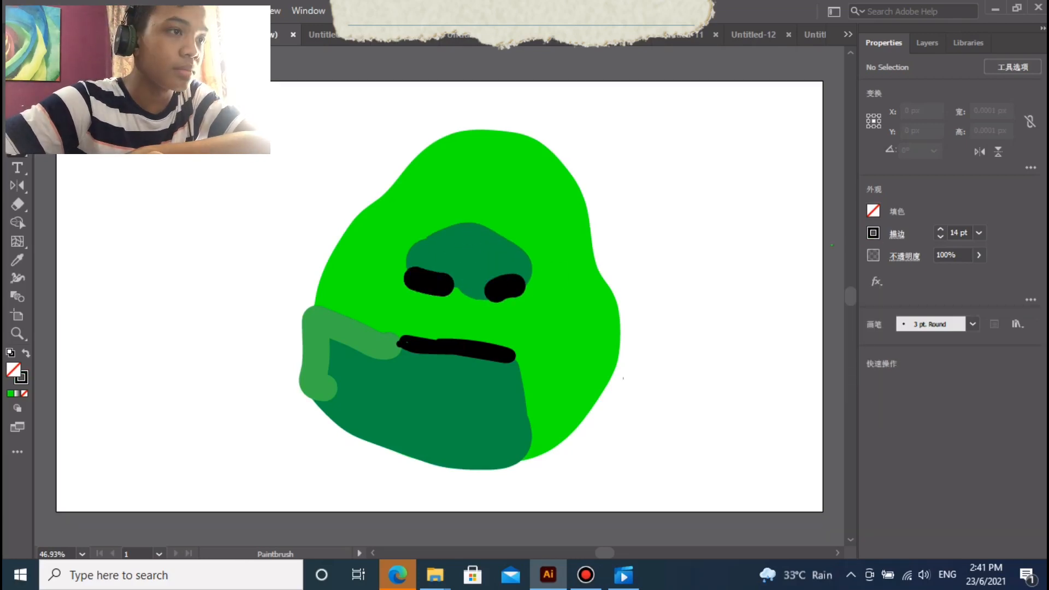
pyautogui.click(103, 10)
pyautogui.click(142, 28)
pyautogui.click(103, 11)
pyautogui.click(143, 28)
# Set the brush stroke width to 10 pt and paint two short black nostrils on the nose's lower edge
pyautogui.click(979, 232)
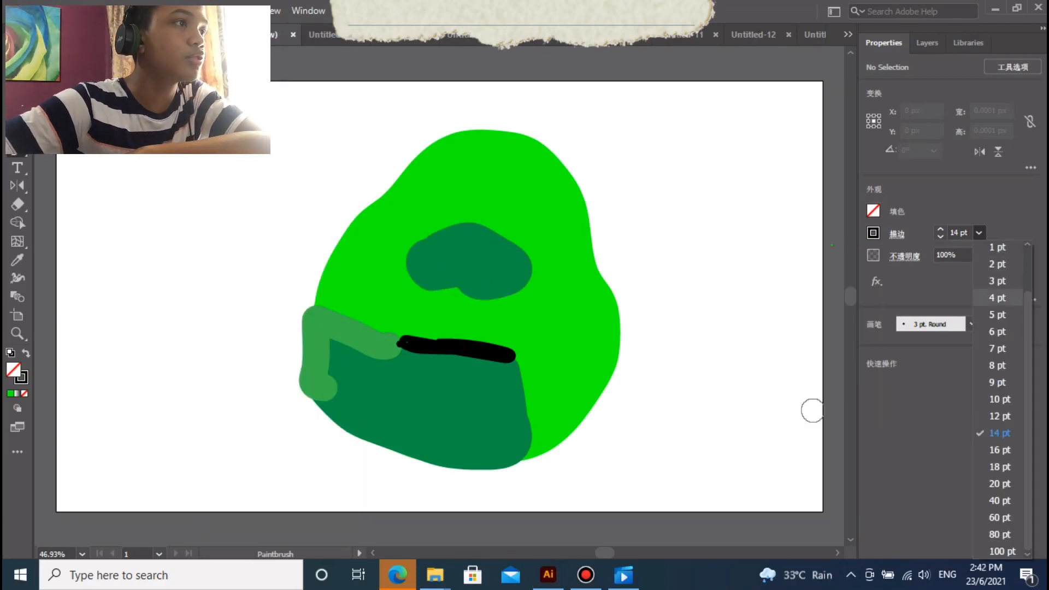
pyautogui.press('Return')
pyautogui.click(979, 233)
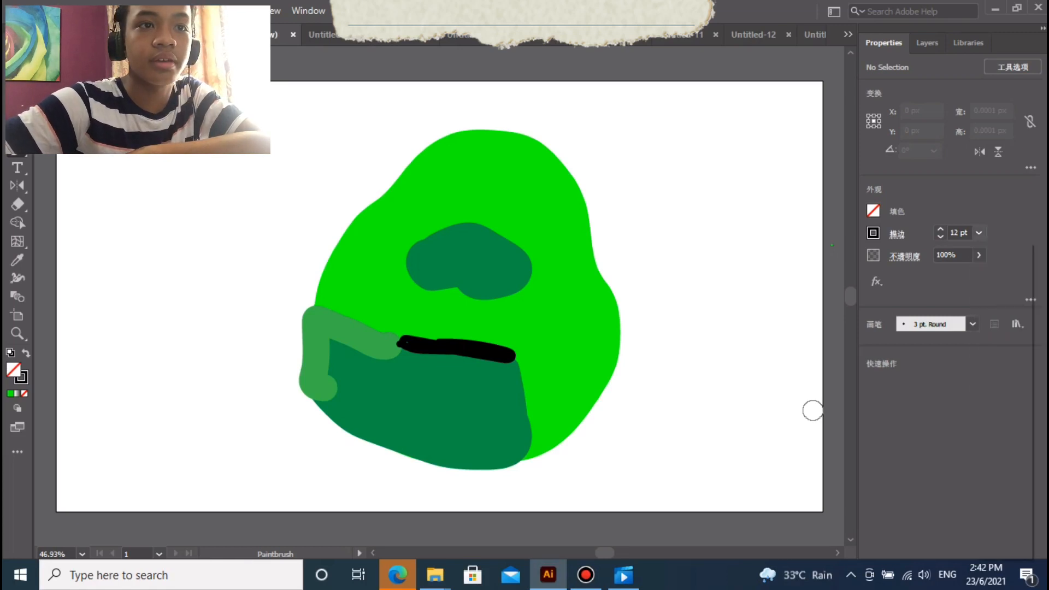
pyautogui.click(997, 398)
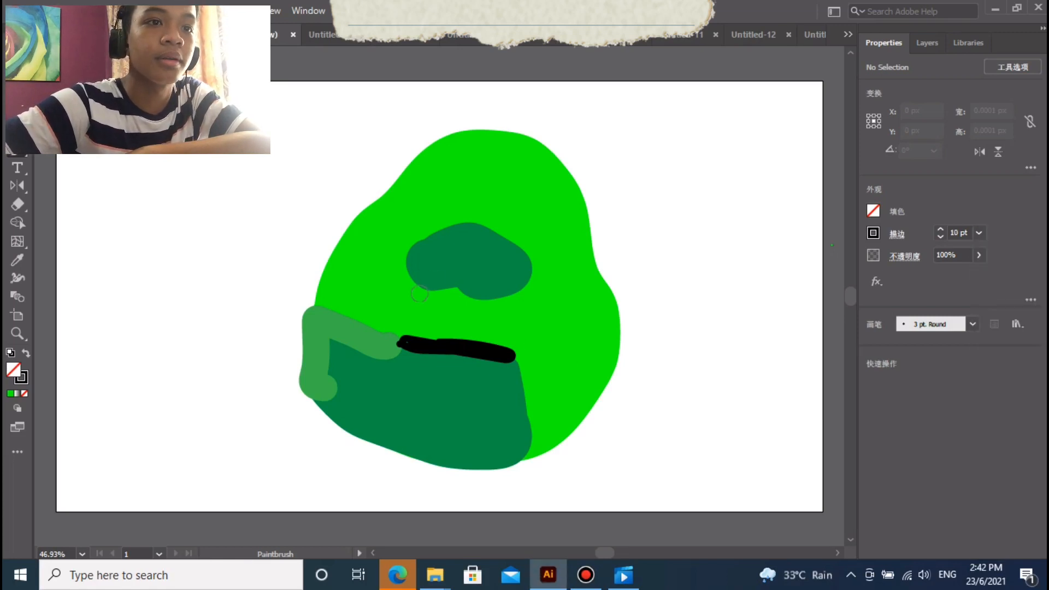
pyautogui.moveTo(409, 268); pyautogui.dragTo(423, 289)
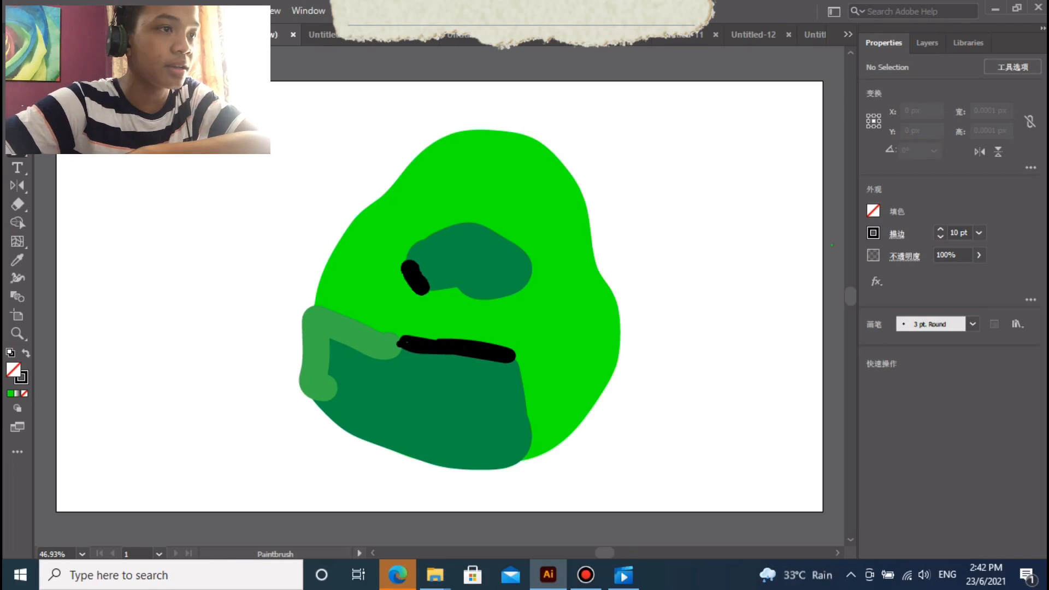
pyautogui.moveTo(489, 299); pyautogui.dragTo(516, 294)
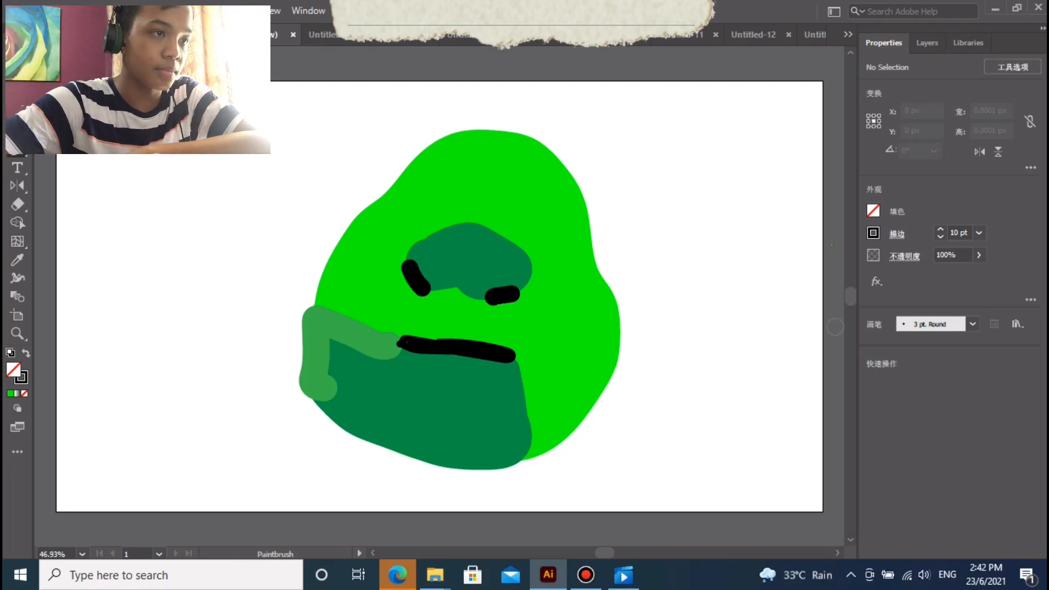
# Set the brush stroke to dark green and dab the nose's lower edge between the nostrils
pyautogui.click(873, 233)
pyautogui.click(738, 298)
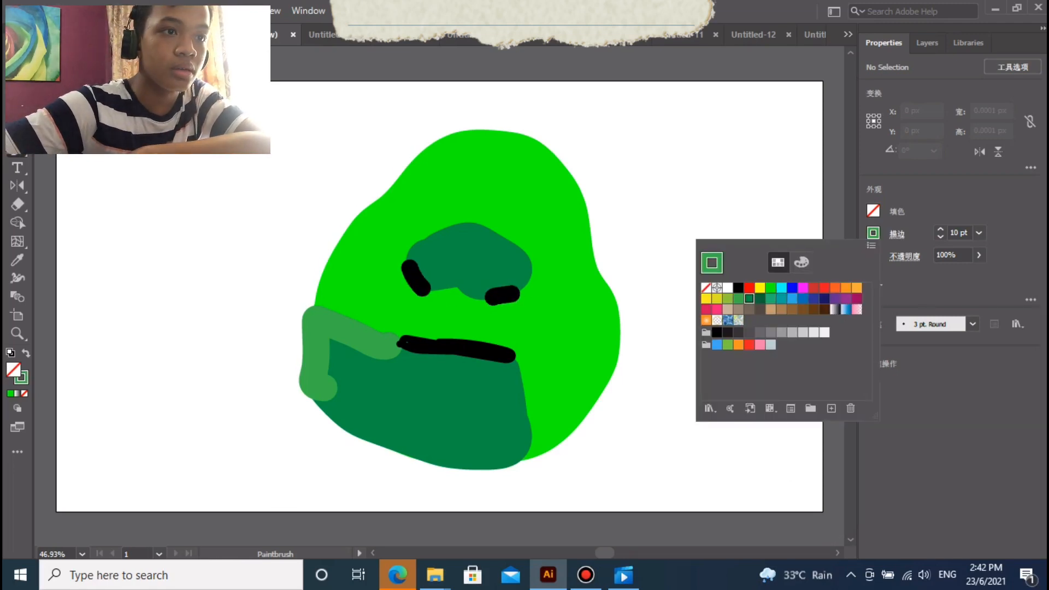
pyautogui.click(749, 298)
pyautogui.click(456, 294)
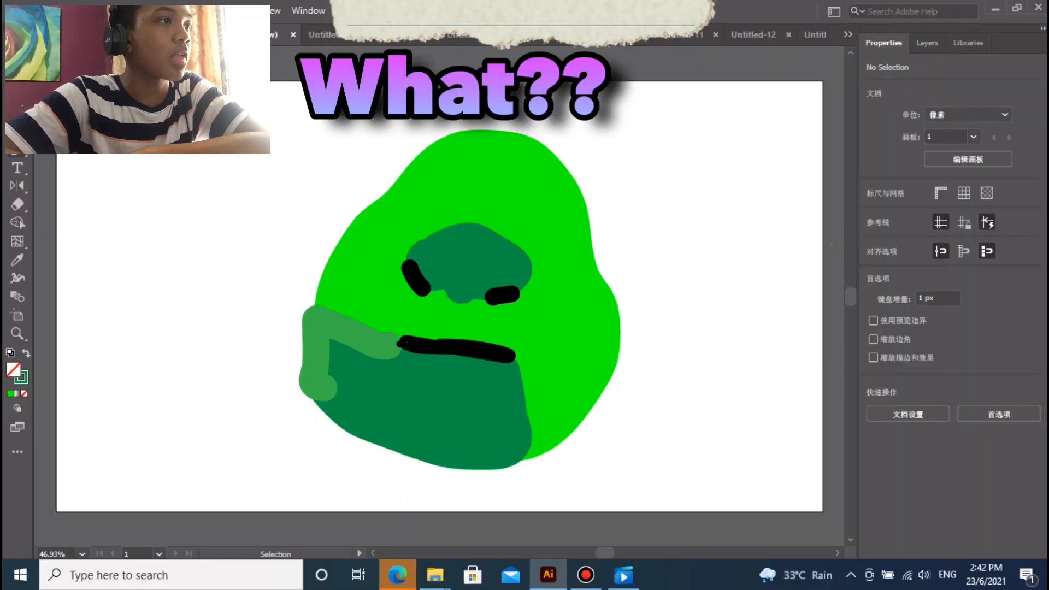
# Set the brush stroke to white at 8 pt and paint two rounded white eyes above the nose
pyautogui.press('b')
pyautogui.click(872, 233)
pyautogui.click(729, 288)
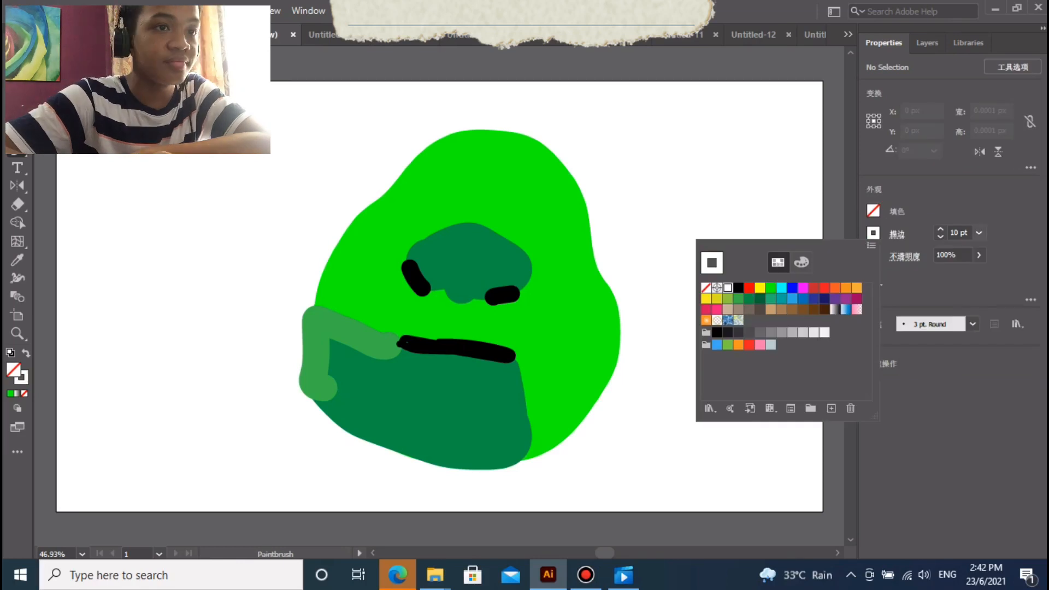
pyautogui.click(978, 233)
pyautogui.click(1004, 364)
pyautogui.moveTo(416, 188); pyautogui.dragTo(444, 234)
pyautogui.moveTo(516, 213)
pyautogui.mouseDown()
pyautogui.moveTo(532, 216)
pyautogui.moveTo(541, 235)
pyautogui.mouseUp()
# Paint a black pupil in each white eye, and set the brush stroke back to white
pyautogui.click(873, 233)
pyautogui.click(741, 288)
pyautogui.moveTo(437, 221); pyautogui.dragTo(444, 215)
pyautogui.moveTo(526, 235); pyautogui.dragTo(540, 233)
pyautogui.click(873, 232)
pyautogui.click(728, 288)
# Paint a horn on each side of the head with light grey inner edges, a tan left outer edge and a brown right outer edge
pyautogui.click(872, 232)
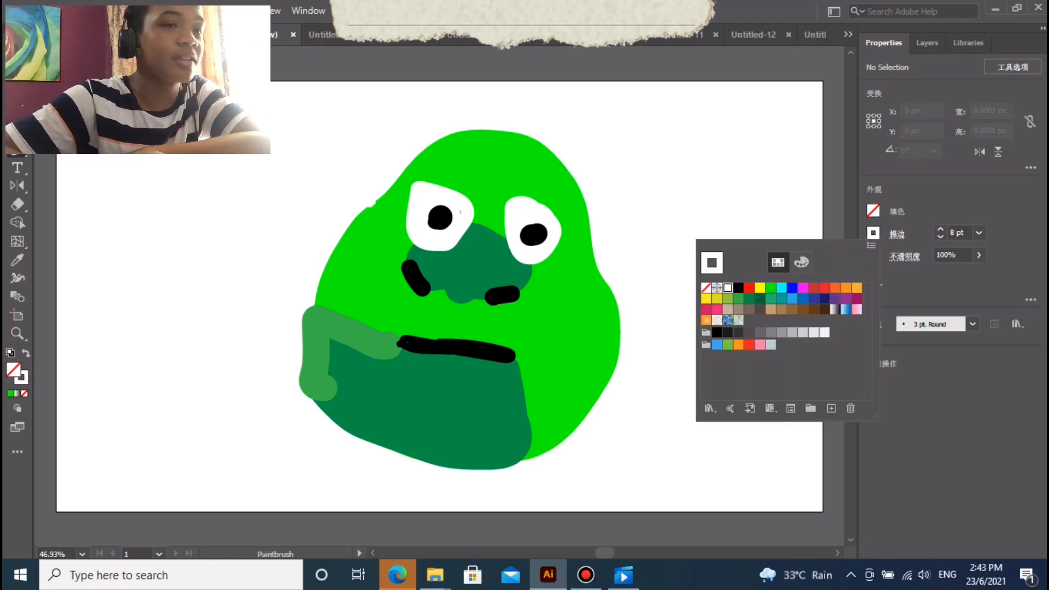
pyautogui.click(770, 309)
pyautogui.moveTo(377, 127)
pyautogui.mouseDown()
pyautogui.moveTo(372, 202)
pyautogui.moveTo(385, 125)
pyautogui.moveTo(408, 166)
pyautogui.mouseUp()
pyautogui.click(873, 233)
pyautogui.click(791, 332)
pyautogui.moveTo(581, 190)
pyautogui.mouseDown()
pyautogui.moveTo(619, 192)
pyautogui.moveTo(588, 238)
pyautogui.mouseUp()
pyautogui.click(873, 233)
pyautogui.click(781, 309)
pyautogui.moveTo(627, 169); pyautogui.dragTo(593, 247)
# Set the brush stroke to dark brown and dab a short mark inside each horn
pyautogui.click(873, 233)
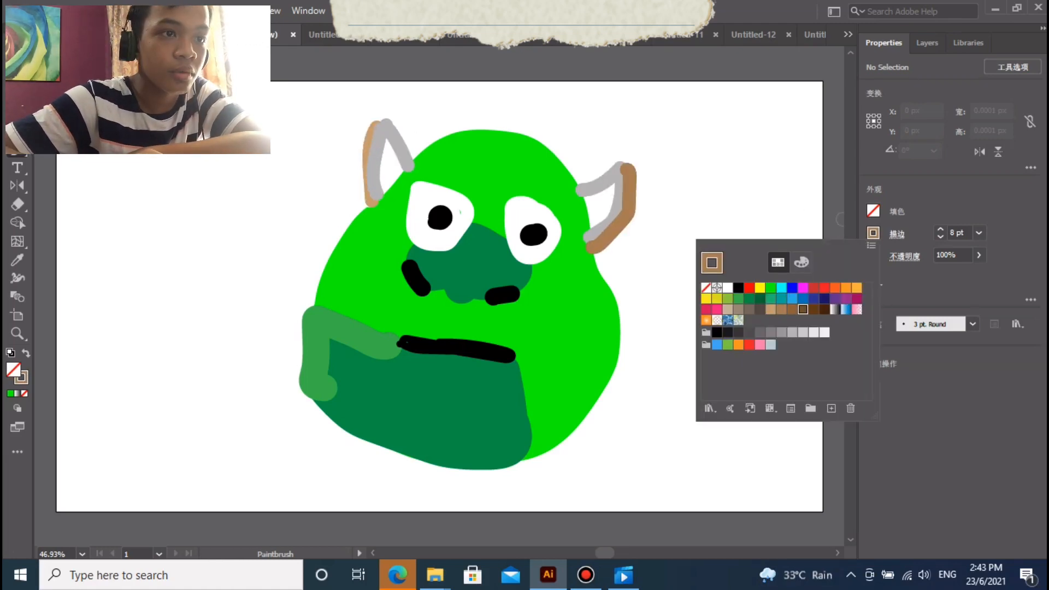
pyautogui.click(841, 219)
pyautogui.moveTo(615, 210); pyautogui.dragTo(605, 202)
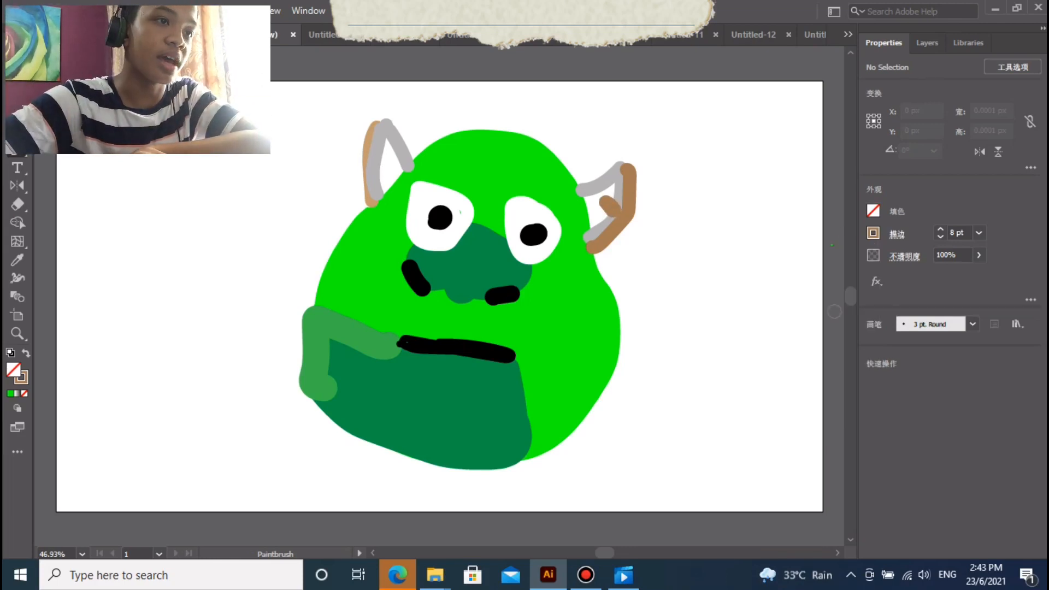
pyautogui.click(873, 233)
pyautogui.click(803, 309)
pyautogui.moveTo(613, 212); pyautogui.dragTo(605, 203)
pyautogui.moveTo(389, 167); pyautogui.dragTo(375, 163)
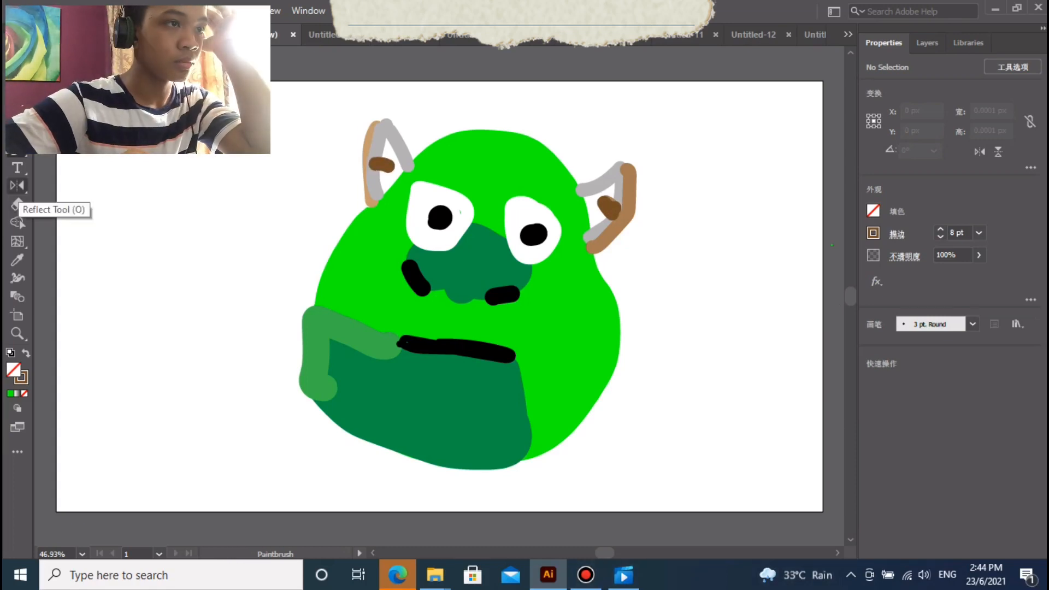
# Erase the medium green stroke overhanging the head's lower left edge
pyautogui.hotkey('shift', 'e')
pyautogui.moveTo(312, 403); pyautogui.dragTo(306, 309)
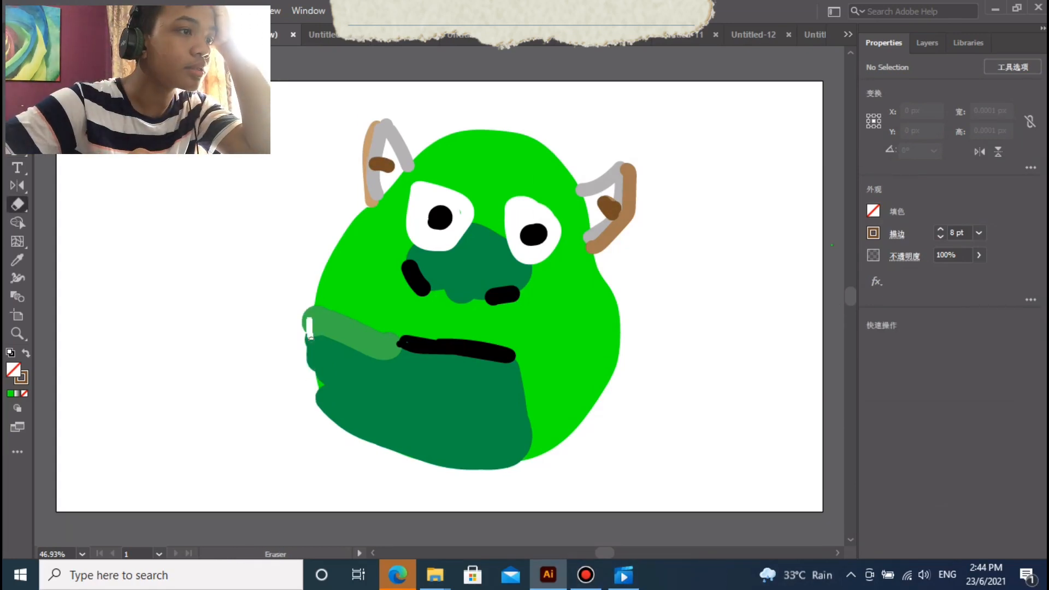
pyautogui.click(314, 321)
# Set the brush stroke to bright green and paint over the lower left edge of the head beside the dark green jaw
pyautogui.click(873, 233)
pyautogui.click(771, 288)
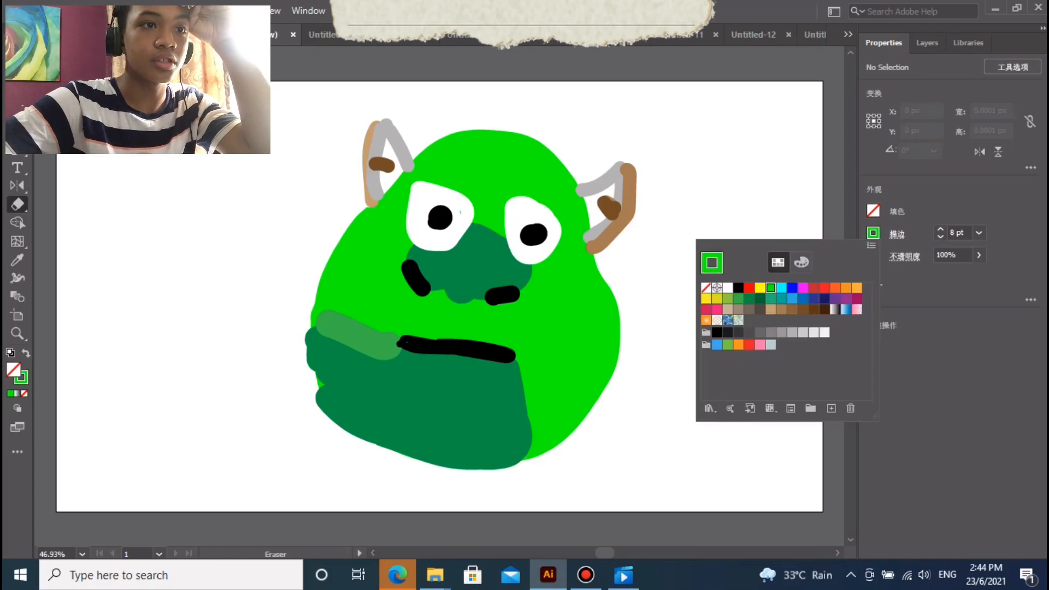
pyautogui.moveTo(319, 307); pyautogui.dragTo(327, 411)
pyautogui.press('b')
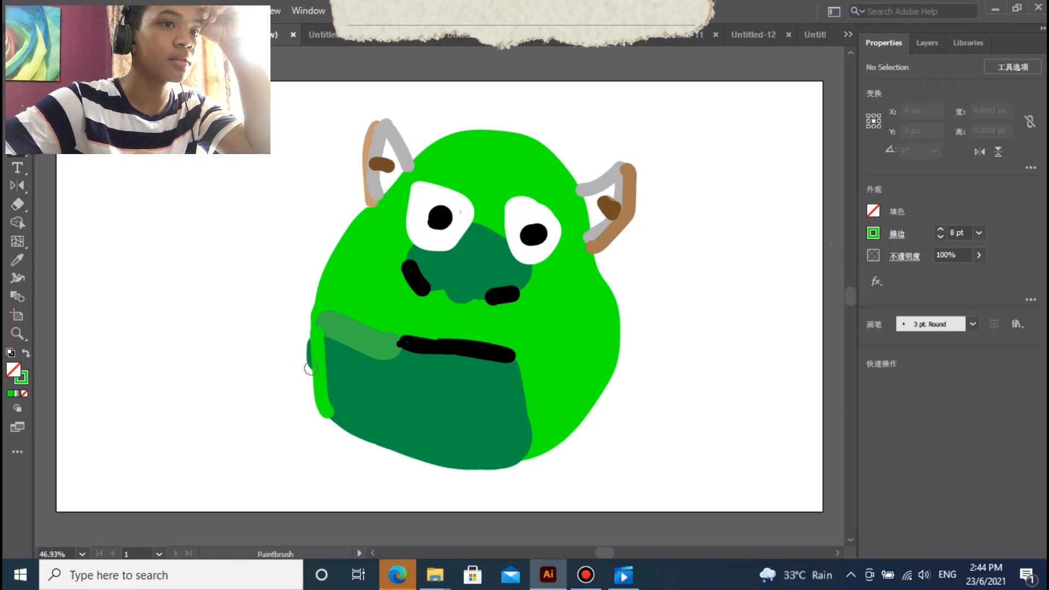
pyautogui.moveTo(312, 334); pyautogui.dragTo(323, 395)
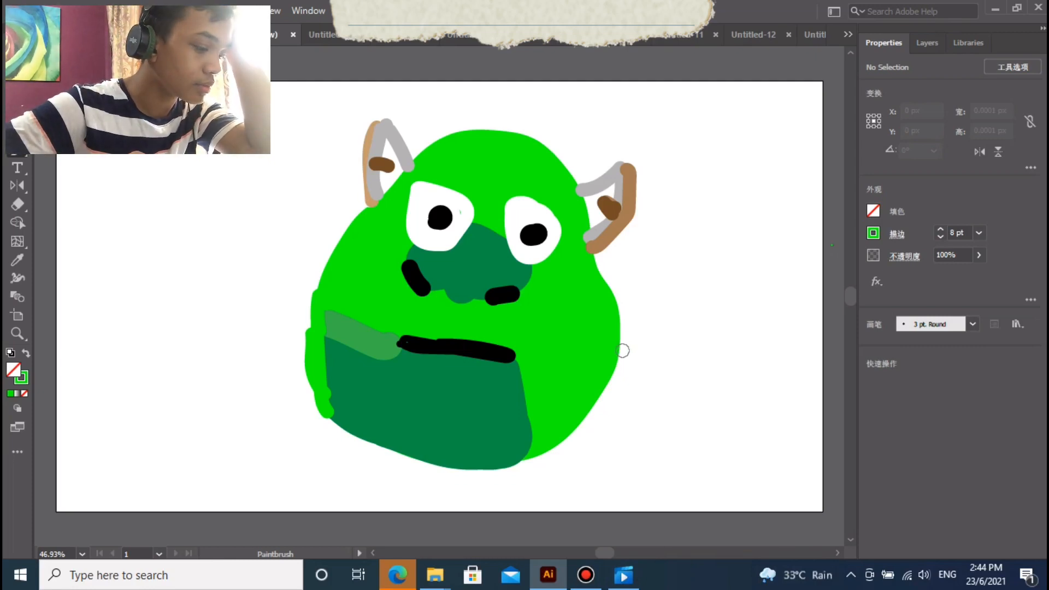
# Paint a thin, bent bright green arm hanging down from each side of the body
pyautogui.moveTo(622, 335); pyautogui.dragTo(634, 437)
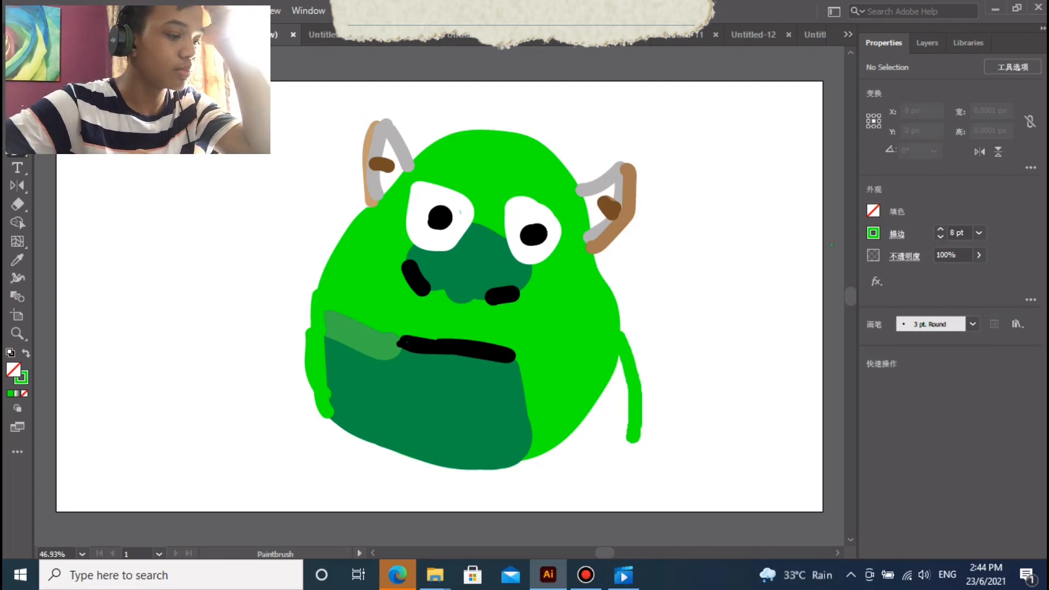
pyautogui.moveTo(310, 298); pyautogui.dragTo(267, 407)
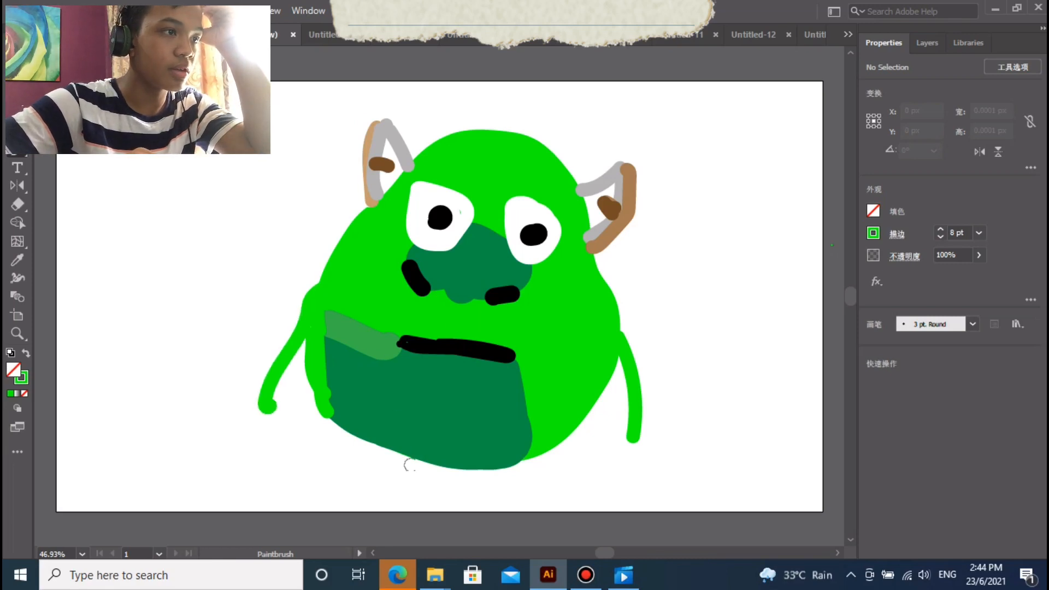
pyautogui.moveTo(267, 405); pyautogui.dragTo(240, 511)
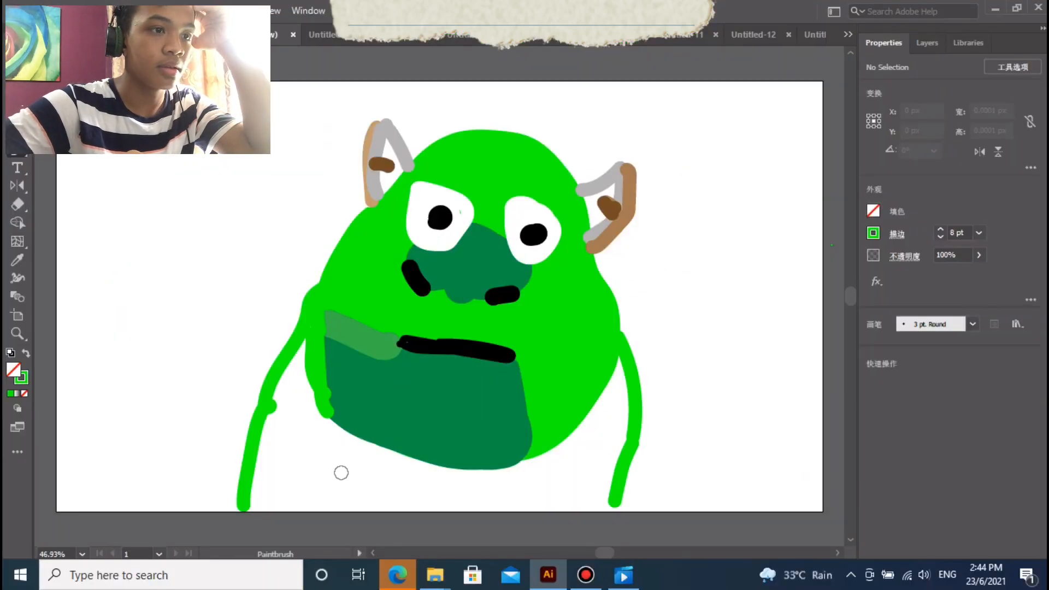
# Paint and fill two short bright green legs under the dark green jaw, reaching the artboard's lower edge
pyautogui.moveTo(331, 430); pyautogui.dragTo(328, 516)
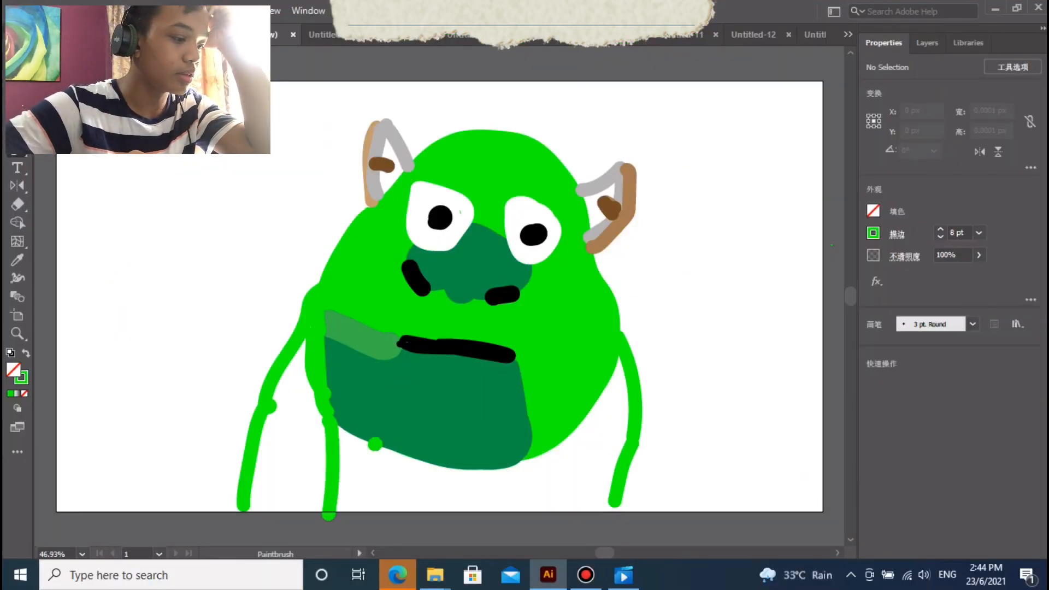
pyautogui.moveTo(375, 442); pyautogui.dragTo(349, 509)
pyautogui.moveTo(339, 423)
pyautogui.mouseDown()
pyautogui.moveTo(364, 440)
pyautogui.moveTo(349, 444)
pyautogui.moveTo(344, 489)
pyautogui.mouseUp()
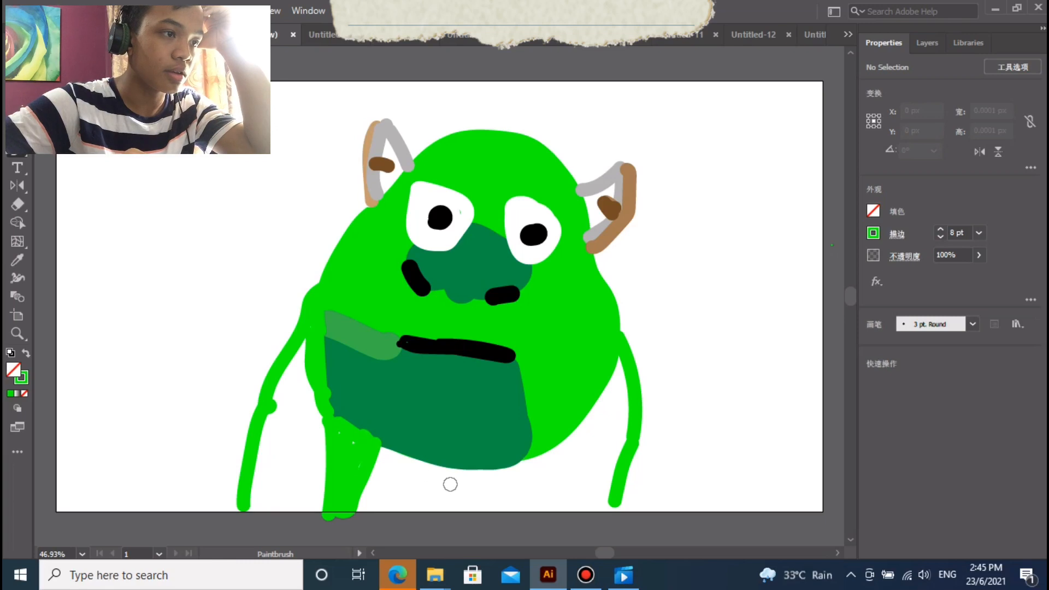
pyautogui.moveTo(458, 467); pyautogui.dragTo(468, 514)
pyautogui.moveTo(508, 470)
pyautogui.mouseDown()
pyautogui.moveTo(493, 504)
pyautogui.moveTo(470, 513)
pyautogui.mouseUp()
pyautogui.moveTo(462, 471)
pyautogui.mouseDown()
pyautogui.moveTo(495, 472)
pyautogui.moveTo(490, 483)
pyautogui.mouseUp()
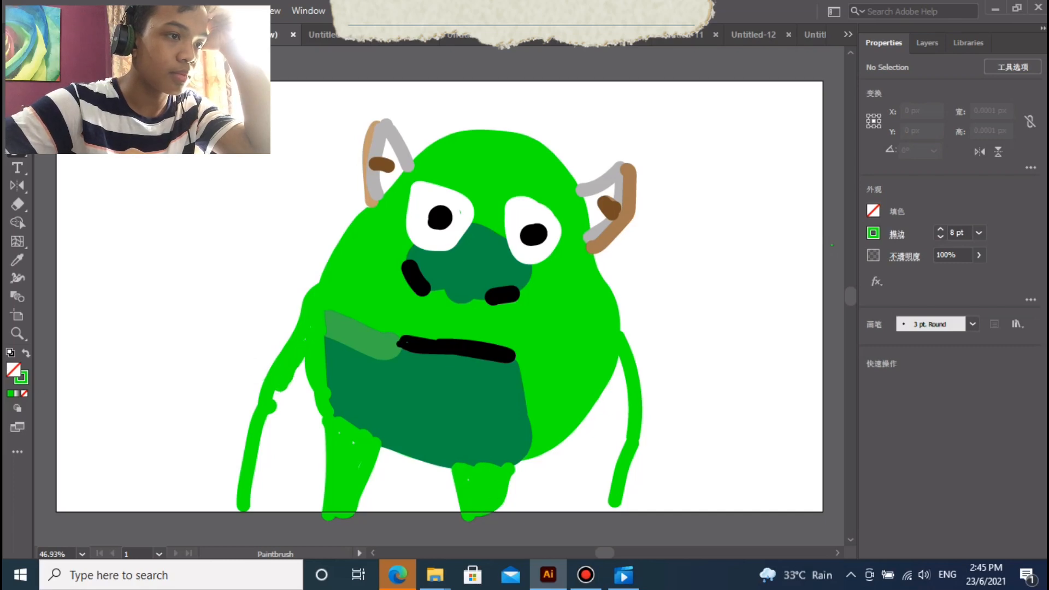
# Thicken both arms with more bright green strokes along the upper and lower arm
pyautogui.moveTo(272, 404); pyautogui.dragTo(252, 511)
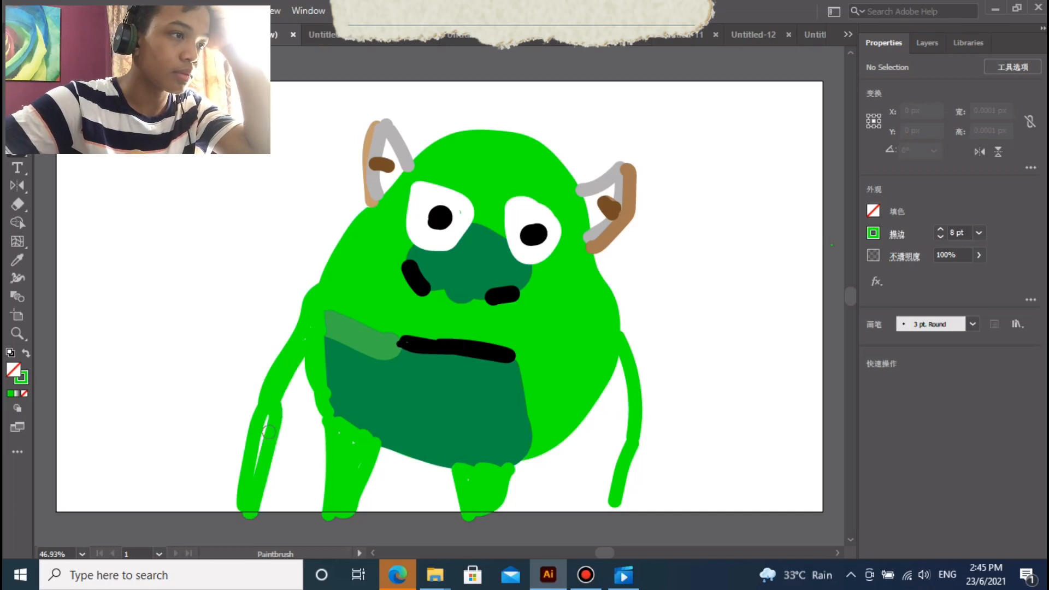
pyautogui.moveTo(268, 432); pyautogui.dragTo(241, 469)
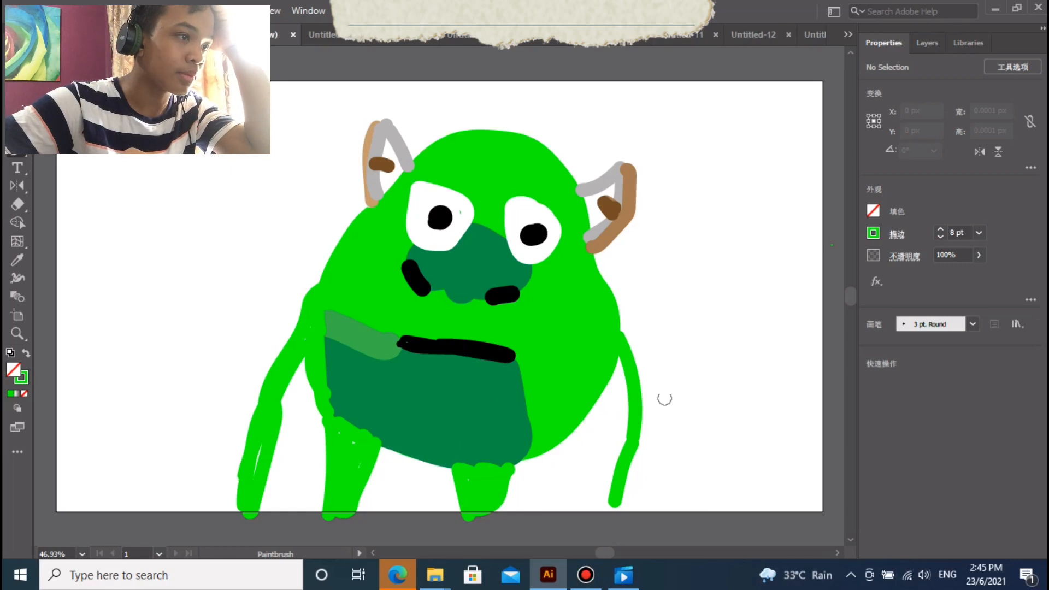
pyautogui.moveTo(620, 379)
pyautogui.mouseDown()
pyautogui.moveTo(620, 440)
pyautogui.moveTo(624, 377)
pyautogui.moveTo(601, 480)
pyautogui.moveTo(618, 516)
pyautogui.moveTo(609, 484)
pyautogui.mouseUp()
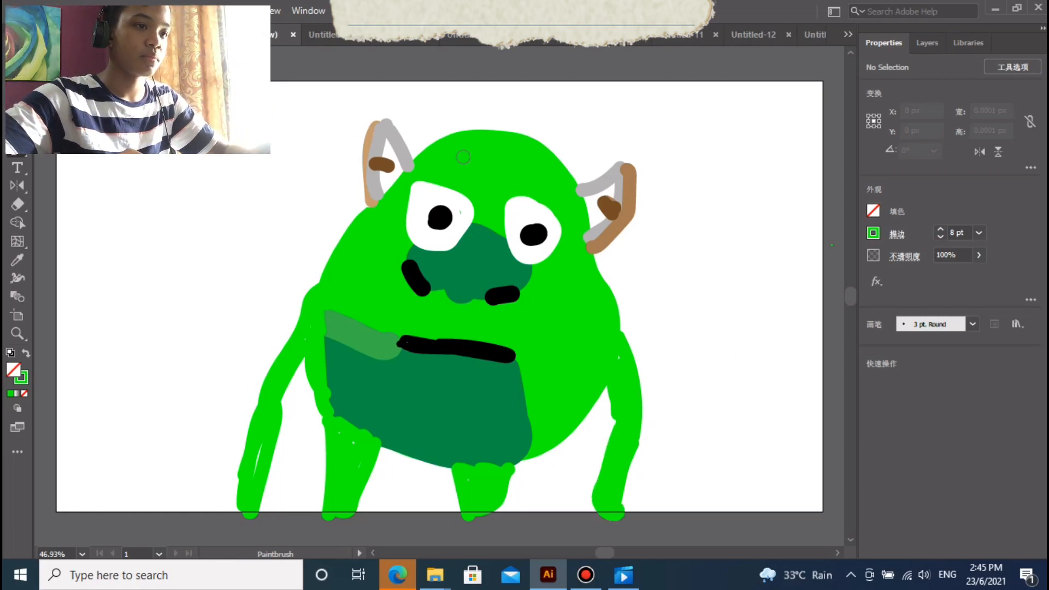
# Set the brush stroke to dark green at 1 pt and outline both white eyes
pyautogui.click(873, 233)
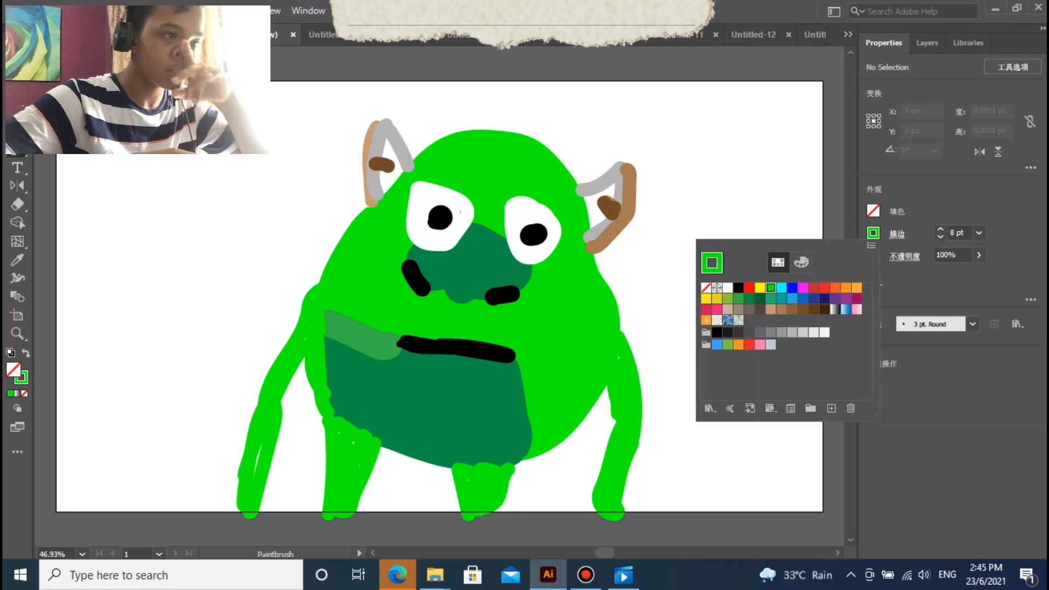
pyautogui.click(749, 298)
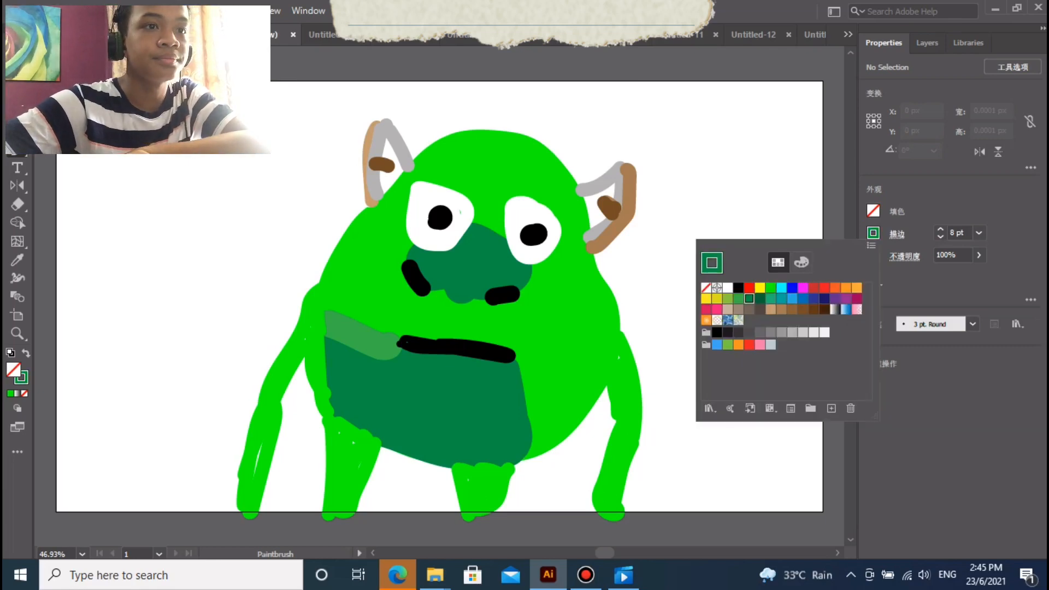
pyautogui.press('Escape')
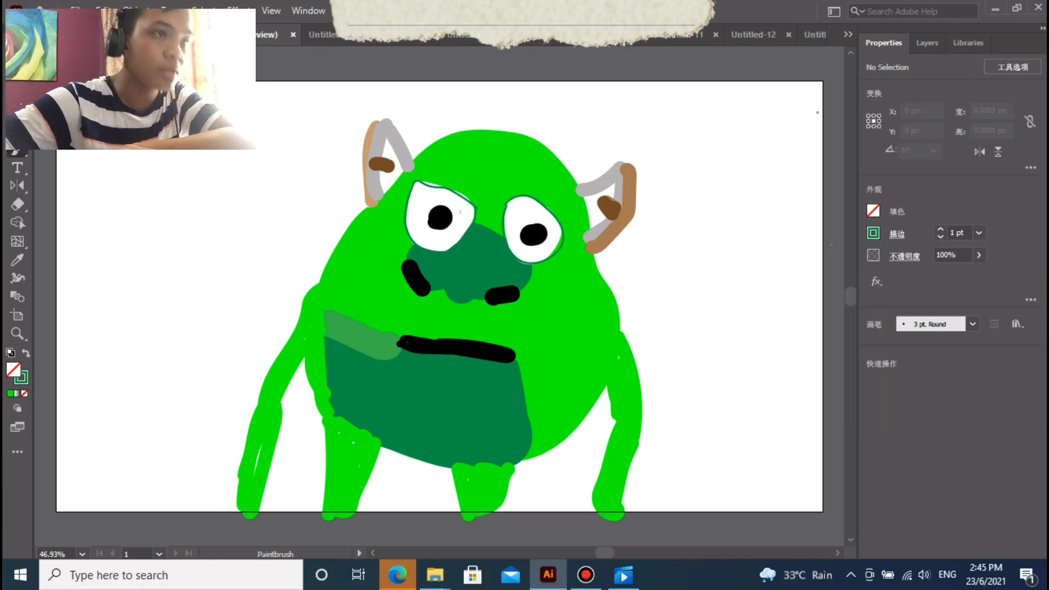